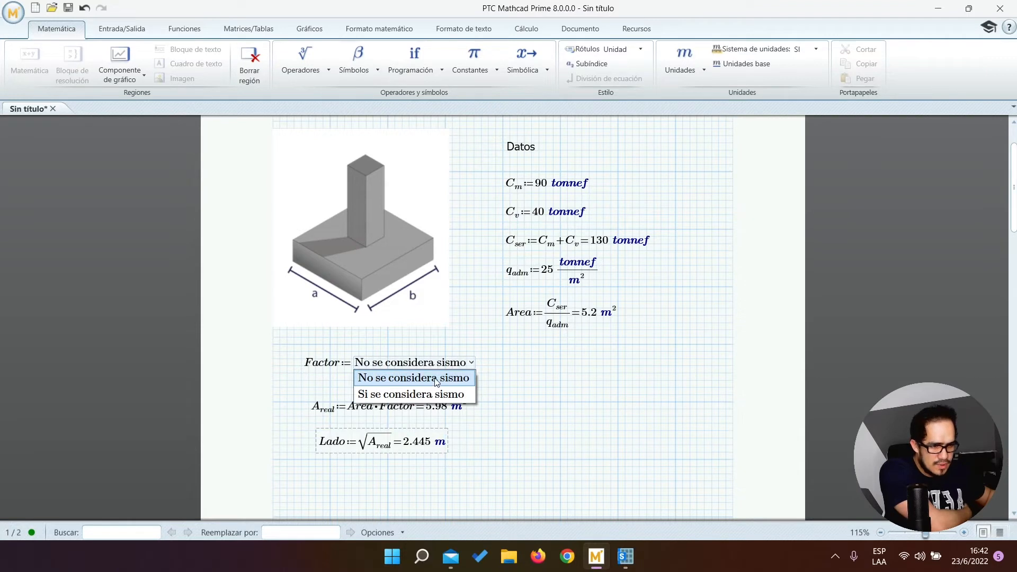
# Step: Review the values assigned to the two seismic options of the Factor combo box, leaving the definition unchanged
pyautogui.doubleClick(424, 364)
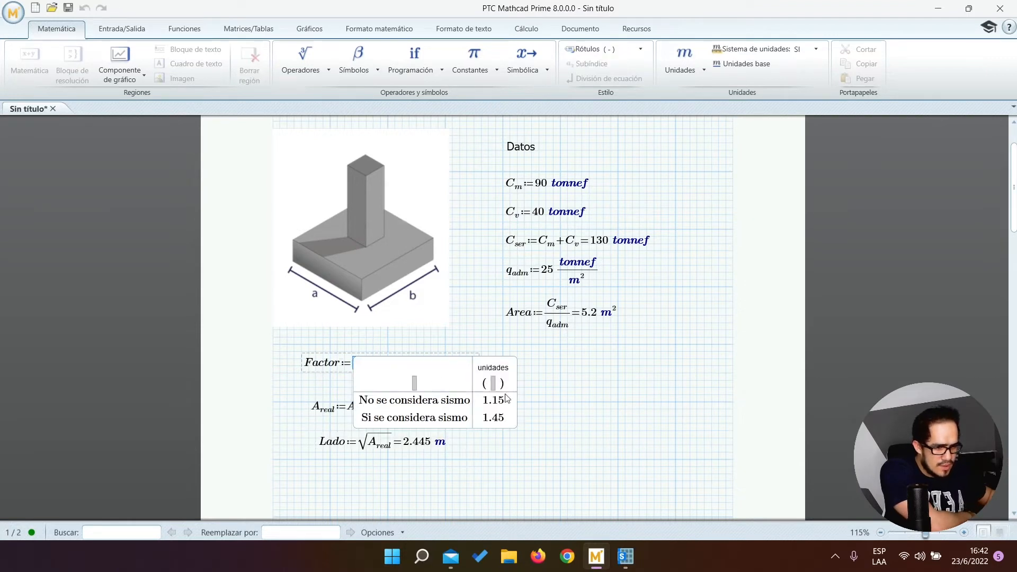
pyautogui.click(561, 388)
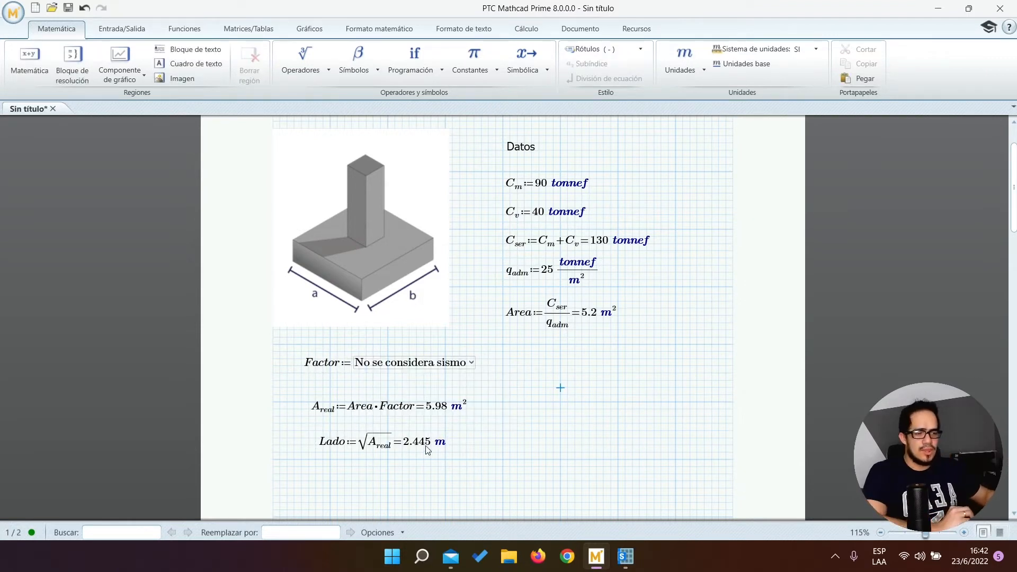
pyautogui.click(520, 435)
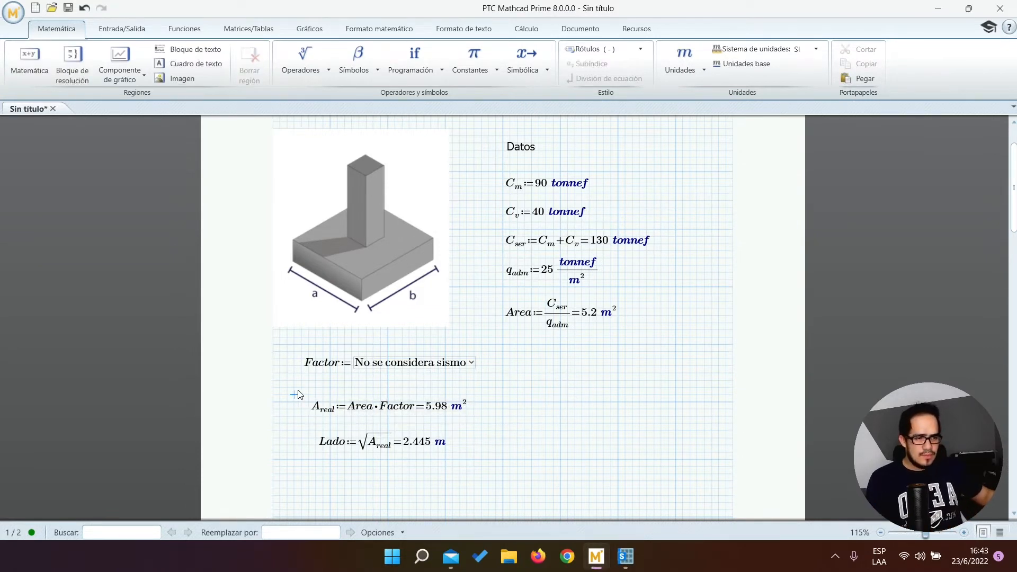
pyautogui.moveTo(303, 381); pyautogui.dragTo(539, 481)
pyautogui.click(510, 440)
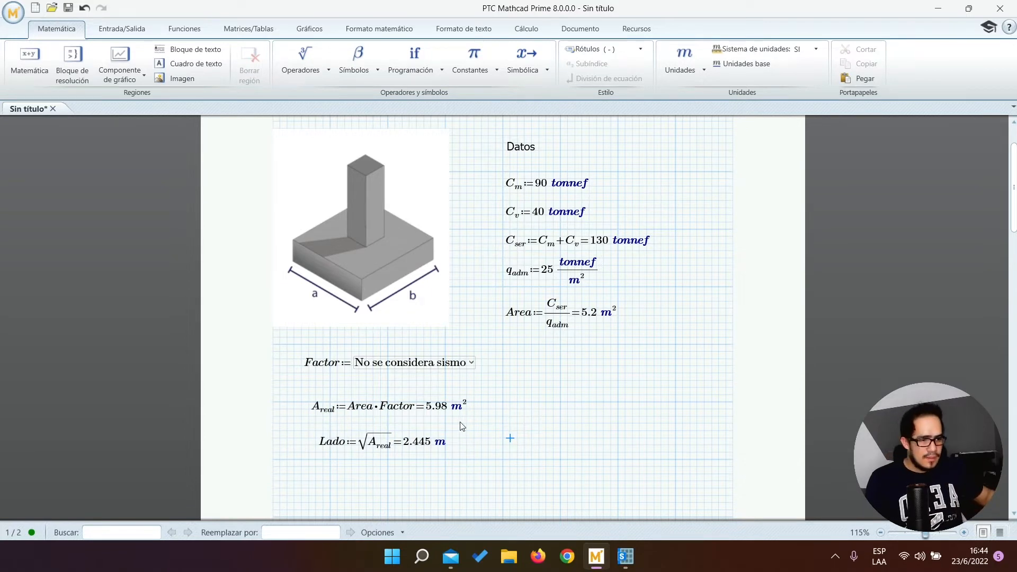
pyautogui.click(294, 390)
pyautogui.moveTo(293, 392); pyautogui.dragTo(488, 421)
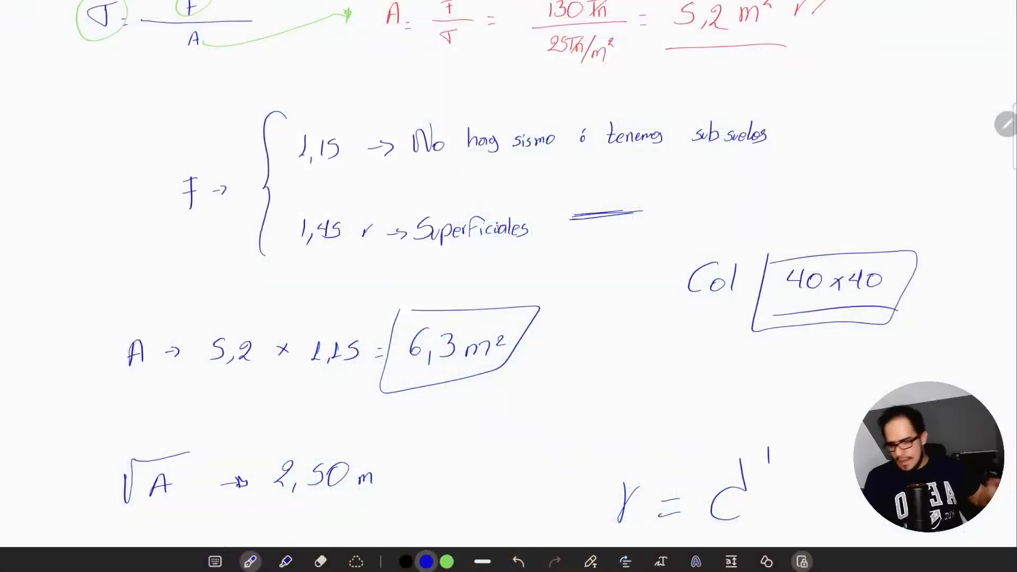
# Step: Switch to the handwritten notes and add freehand pen annotations beside the boxed area result
pyautogui.moveTo(530, 345)
pyautogui.mouseDown()
pyautogui.moveTo(576, 377)
pyautogui.moveTo(572, 386)
pyautogui.moveTo(615, 390)
pyautogui.moveTo(609, 400)
pyautogui.mouseUp()
pyautogui.moveTo(632, 395); pyautogui.dragTo(629, 408)
pyautogui.moveTo(659, 374); pyautogui.dragTo(656, 400)
pyautogui.moveTo(689, 365)
pyautogui.mouseDown()
pyautogui.moveTo(683, 372)
pyautogui.moveTo(747, 394)
pyautogui.mouseUp()
pyautogui.moveTo(752, 365); pyautogui.dragTo(771, 374)
pyautogui.click(610, 436)
pyautogui.moveTo(610, 437); pyautogui.dragTo(793, 394)
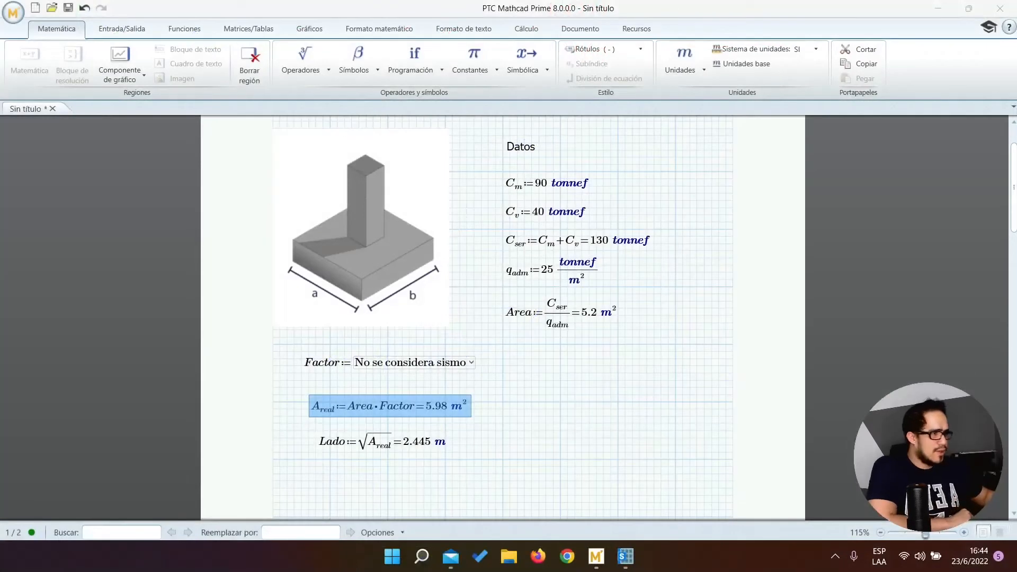
# Step: Define the concrete strength f'c as 210 kgf/cm^2 on the Mathcad worksheet, below the Lado calculation
pyautogui.scroll(-3, 528, 405)
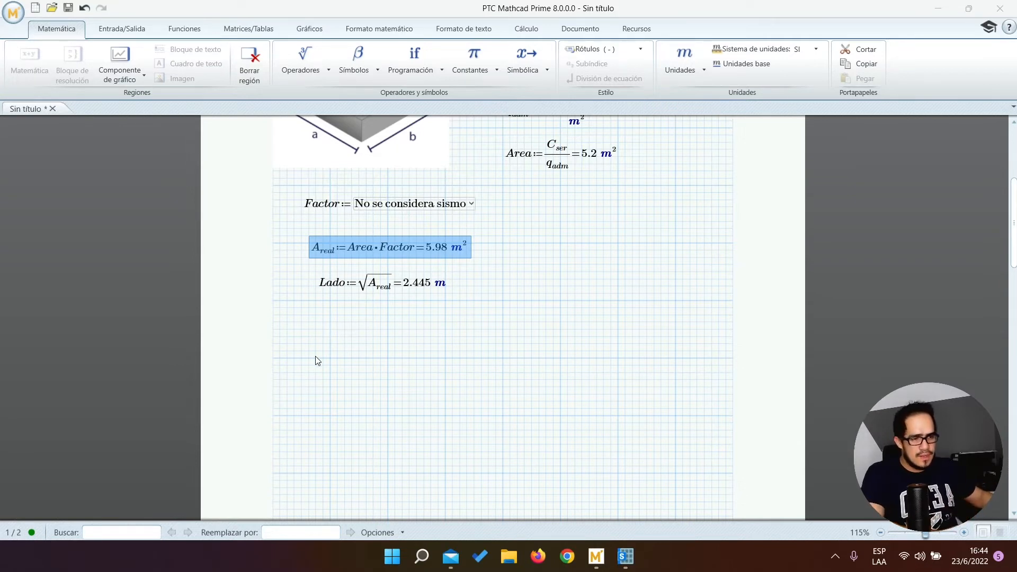
pyautogui.click(302, 337)
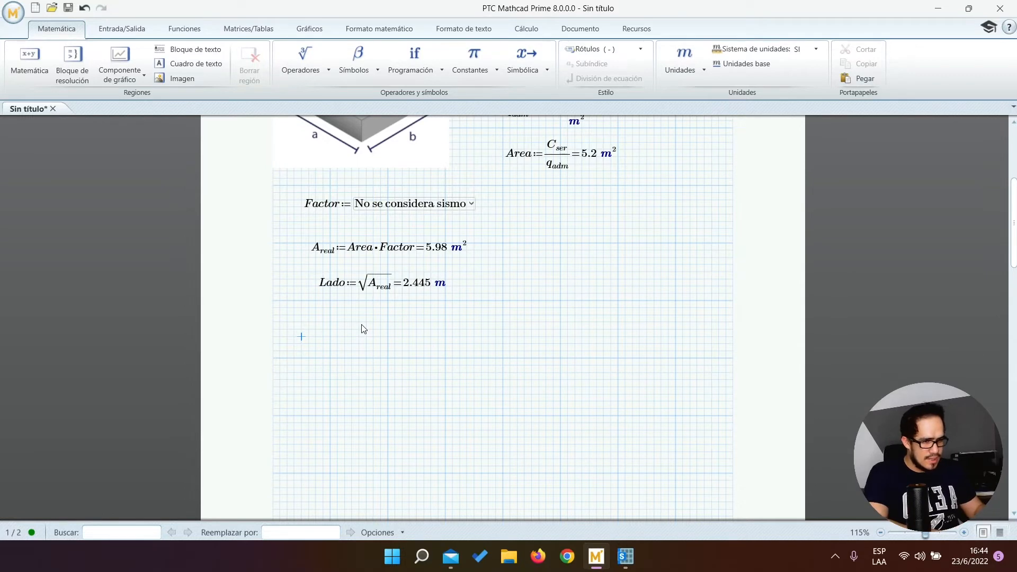
pyautogui.write('f')
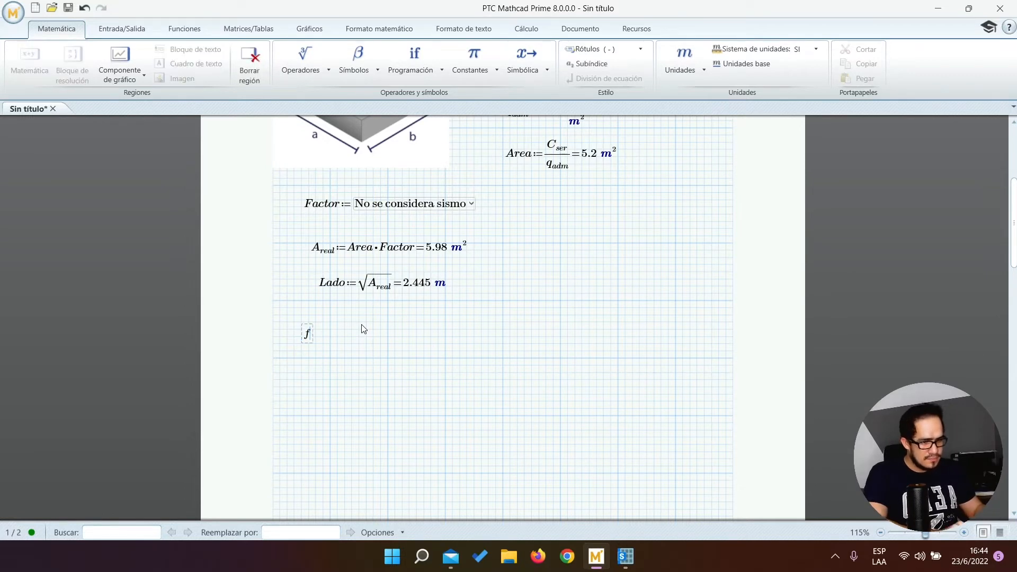
pyautogui.write("'c")
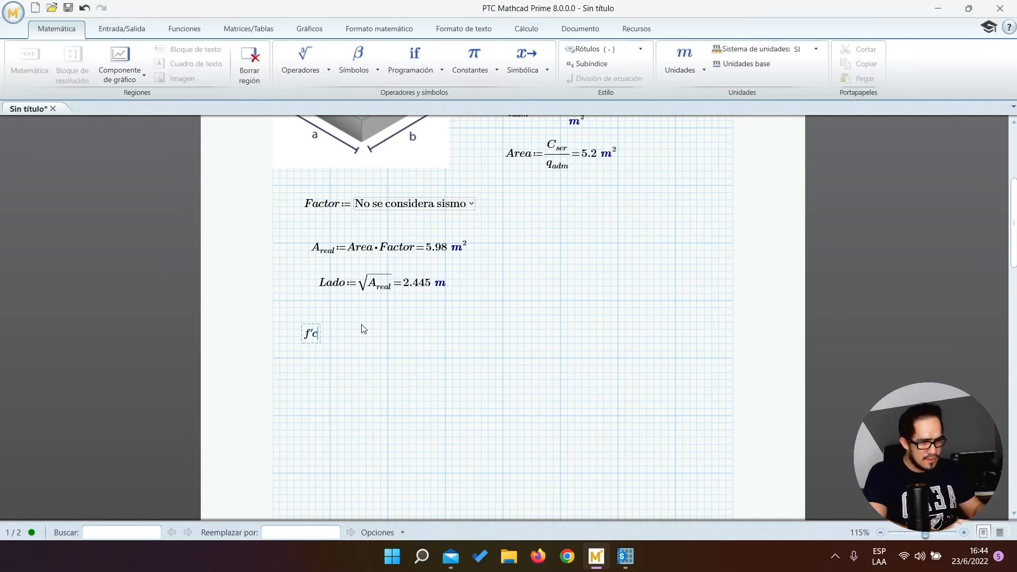
pyautogui.write('=')
pyautogui.press('BackSpace')
pyautogui.press('BackSpace')
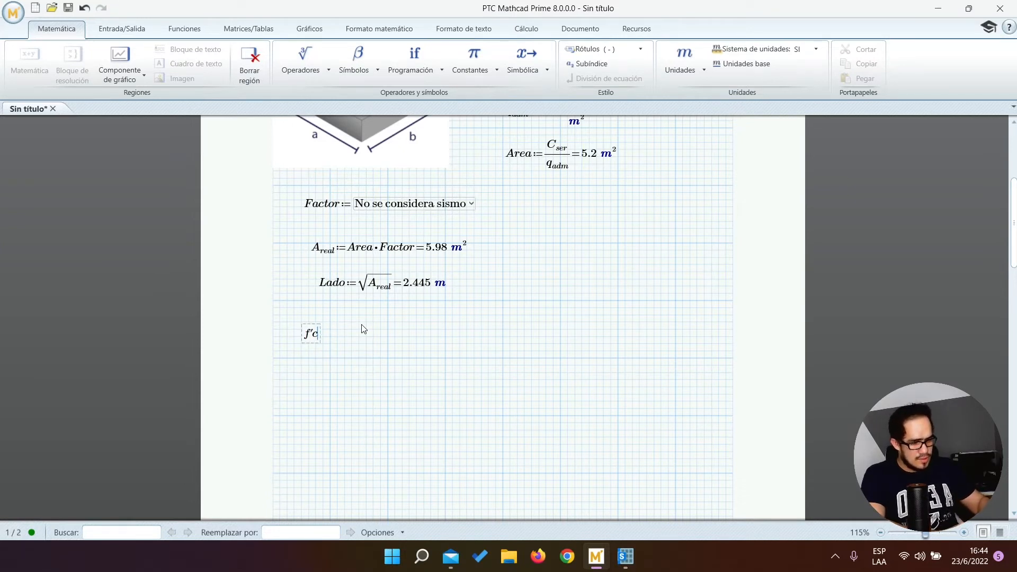
pyautogui.write(':=21')
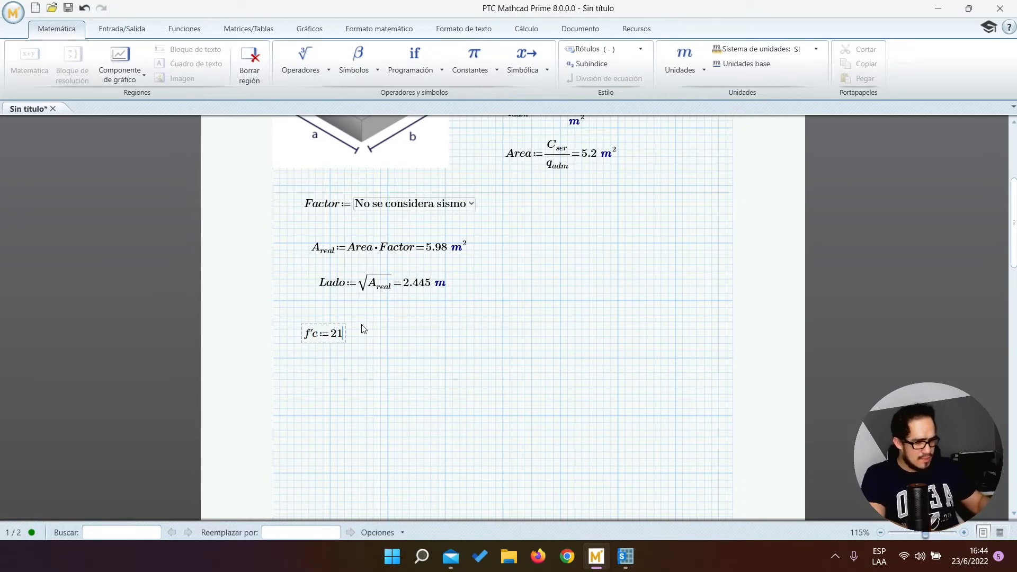
pyautogui.write('0 ')
pyautogui.write('kgf/cm^2')
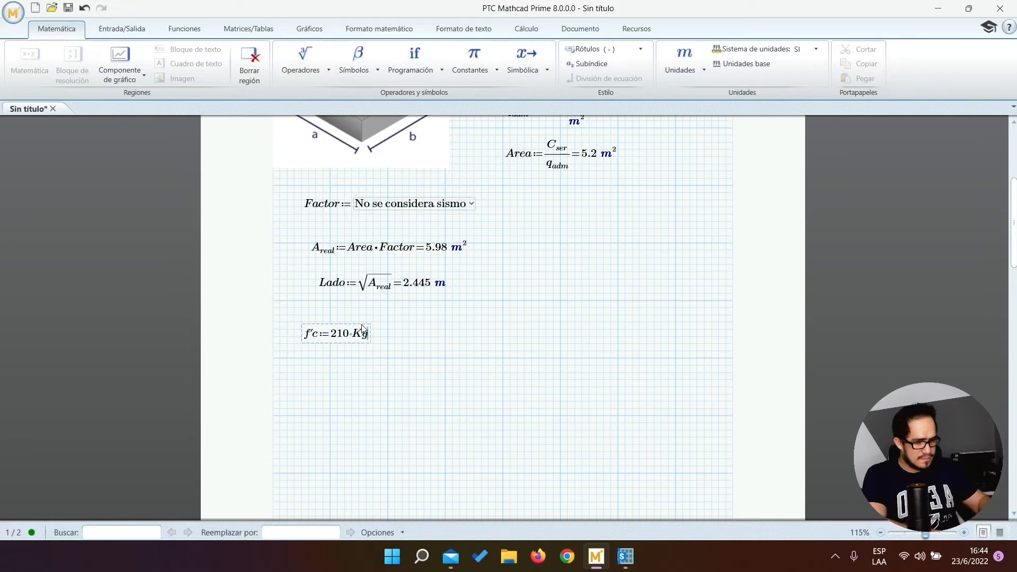
pyautogui.press('Return')
# Step: Define the steel yield strength fy as 4200 kgf/cm^2 below the f'c definition
pyautogui.click(311, 380)
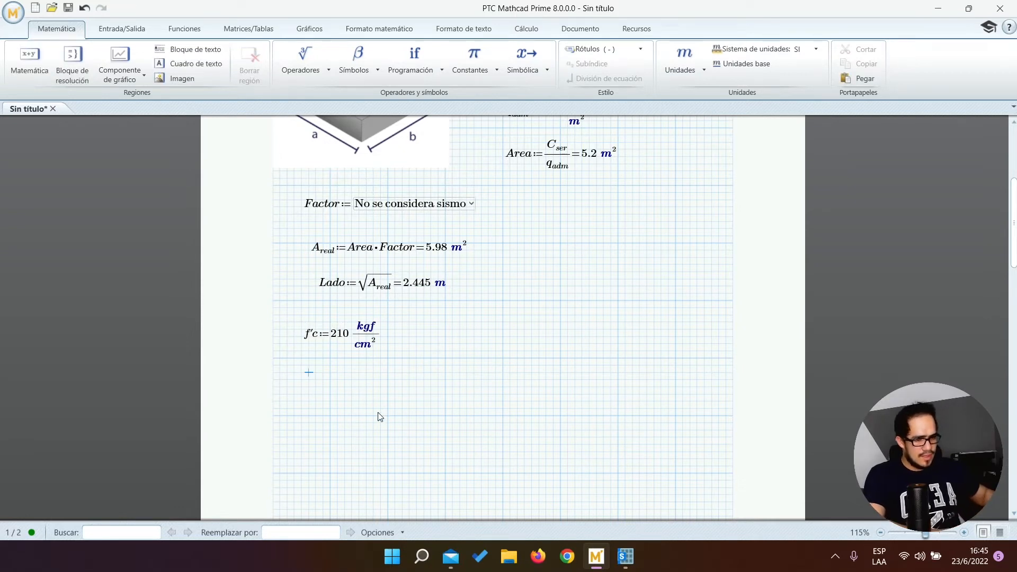
pyautogui.write('fy')
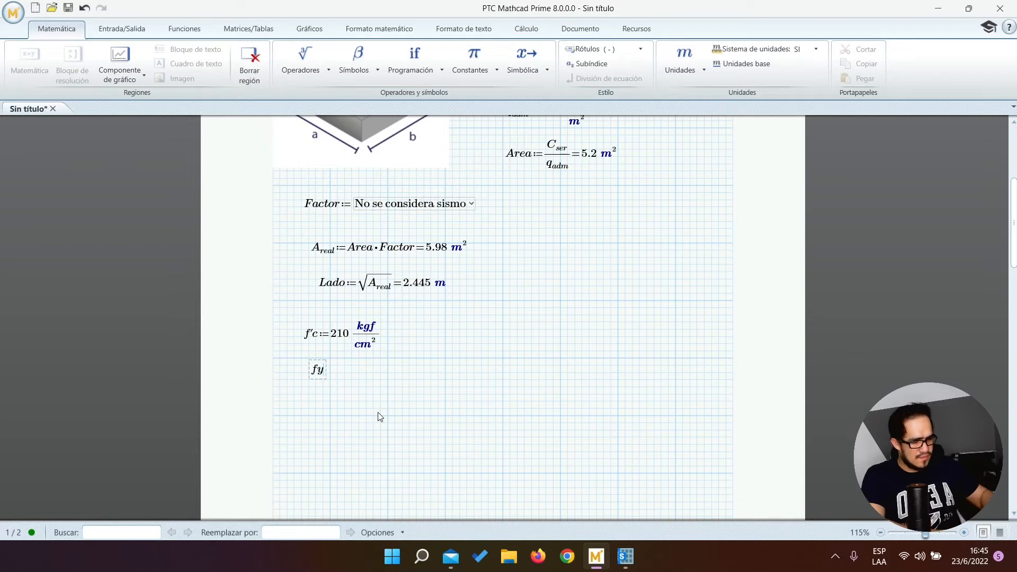
pyautogui.write(':=')
pyautogui.press('BackSpace')
pyautogui.press('BackSpace')
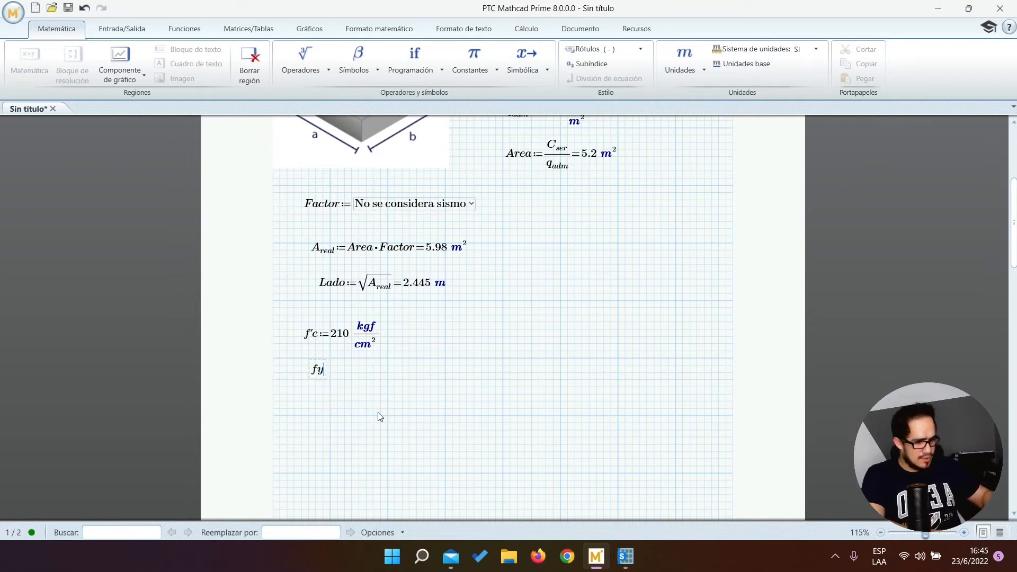
pyautogui.write(':=4200 ')
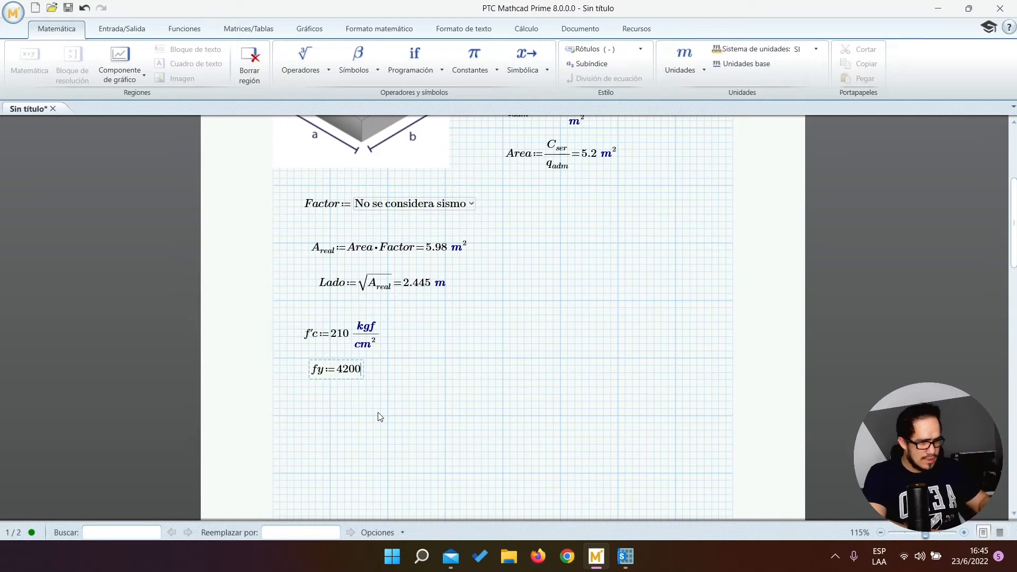
pyautogui.write('kgf')
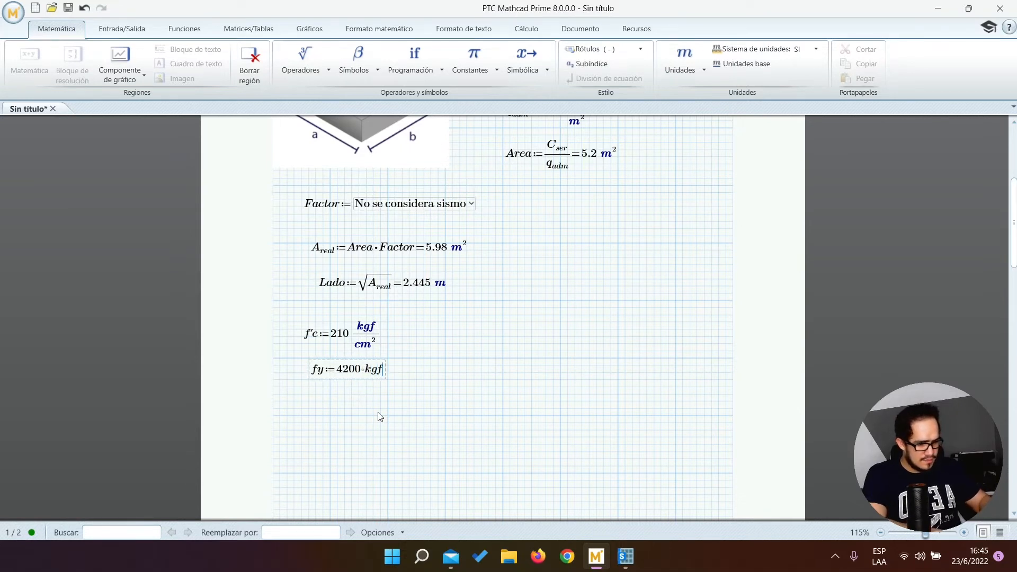
pyautogui.write('/')
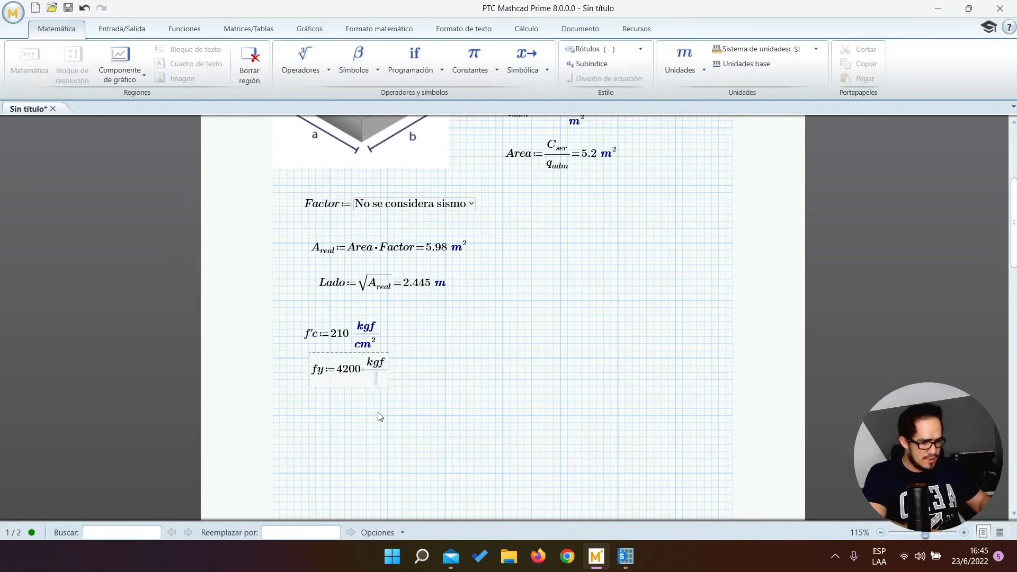
pyautogui.write('cm^2')
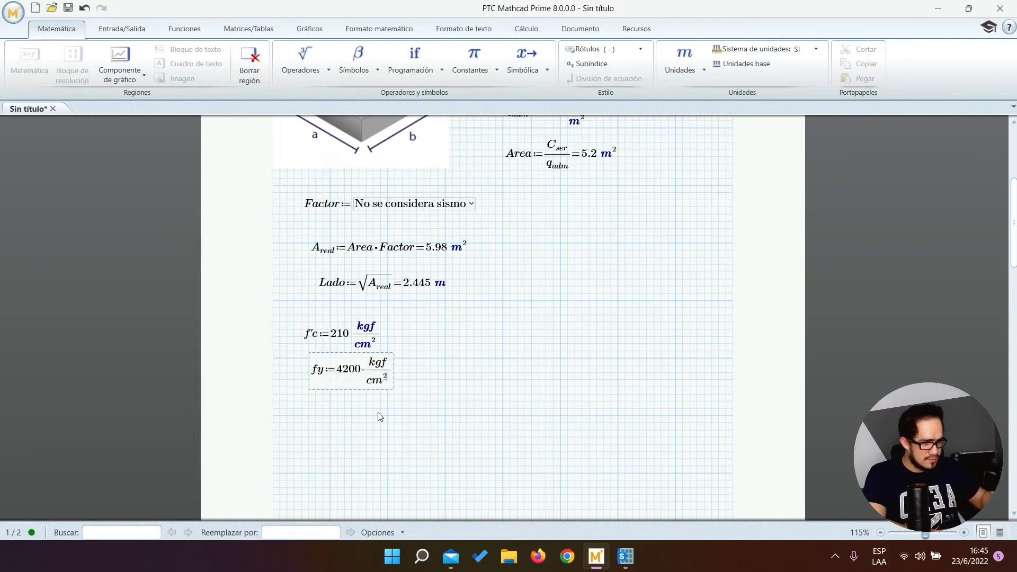
pyautogui.click(402, 416)
# Step: Move the fy definition slightly down so it lines up with the start of the f'c definition above
pyautogui.click(351, 371)
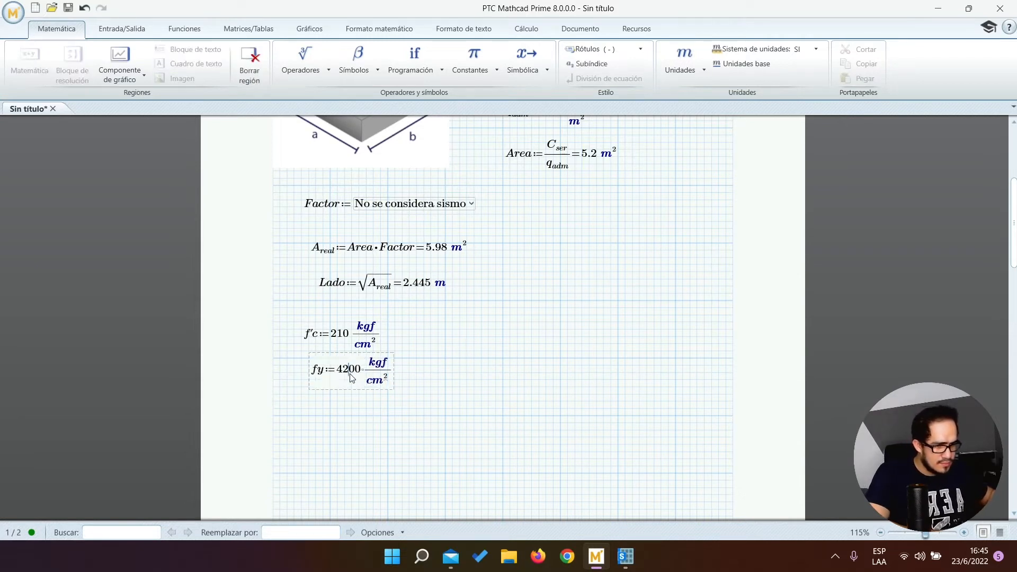
pyautogui.moveTo(386, 351); pyautogui.dragTo(378, 359)
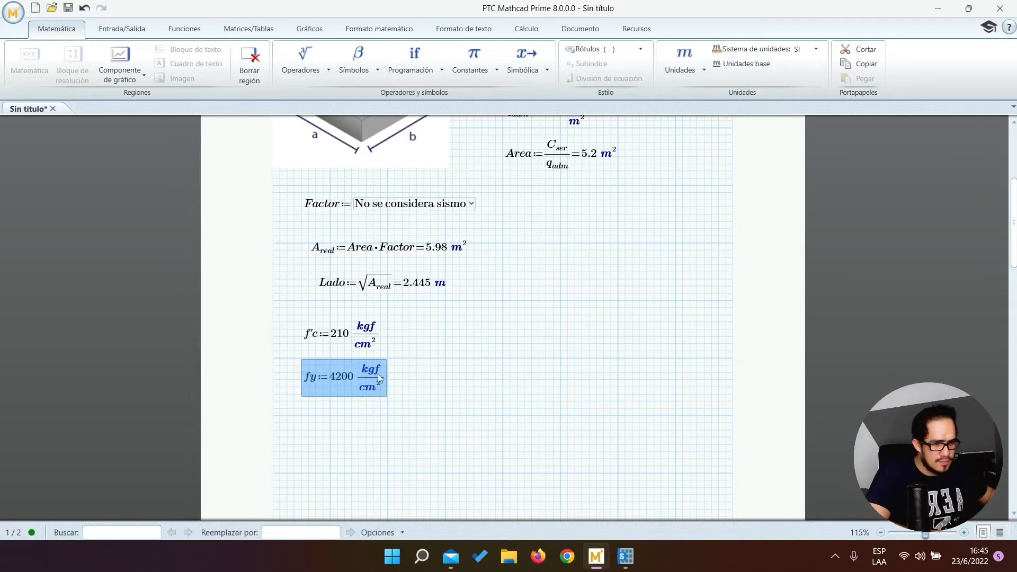
pyautogui.click(369, 454)
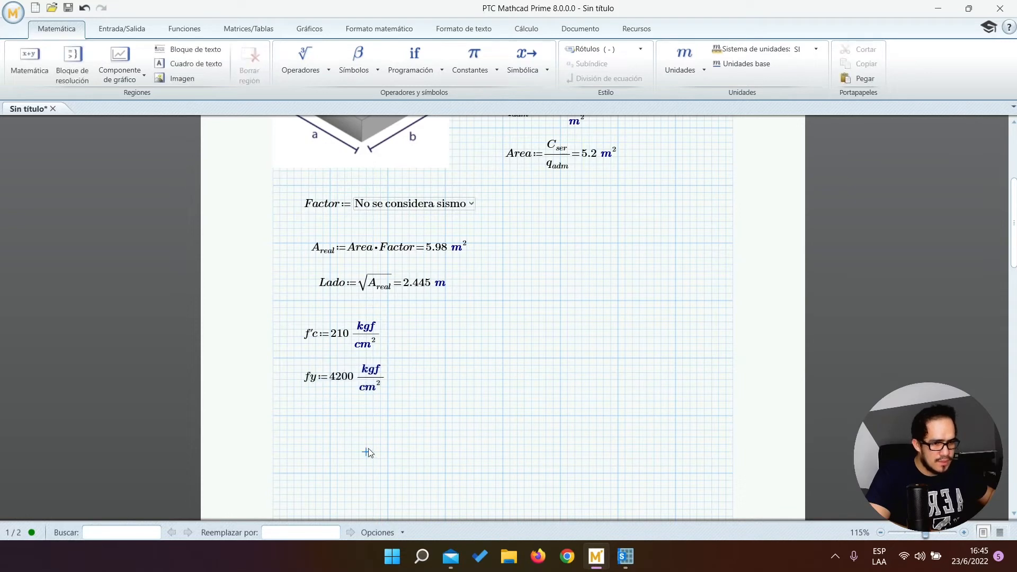
# Step: Start a definition for the variable fi below the fy definition, leaving its value empty
pyautogui.click(310, 431)
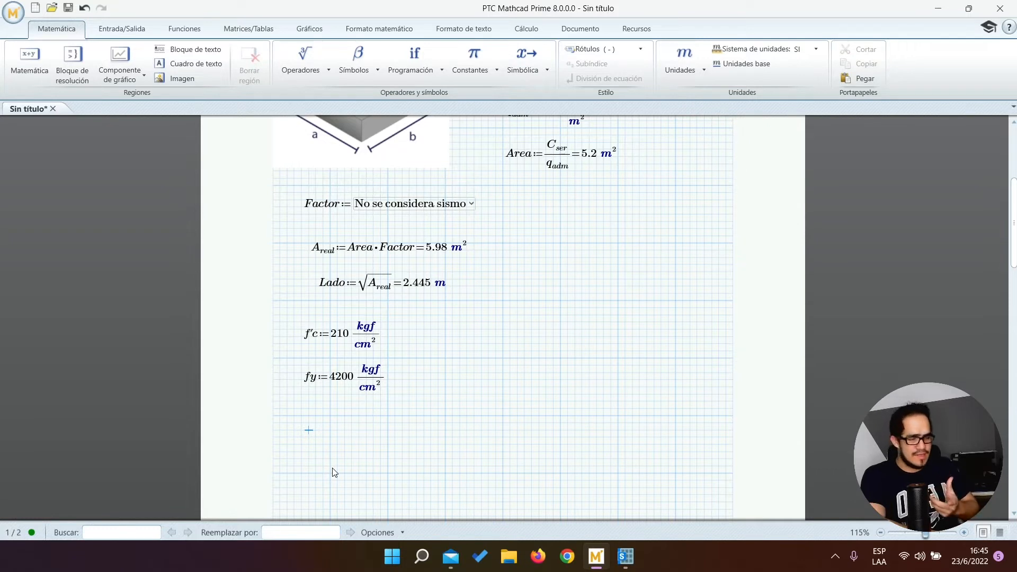
pyautogui.click(316, 430)
pyautogui.click(310, 425)
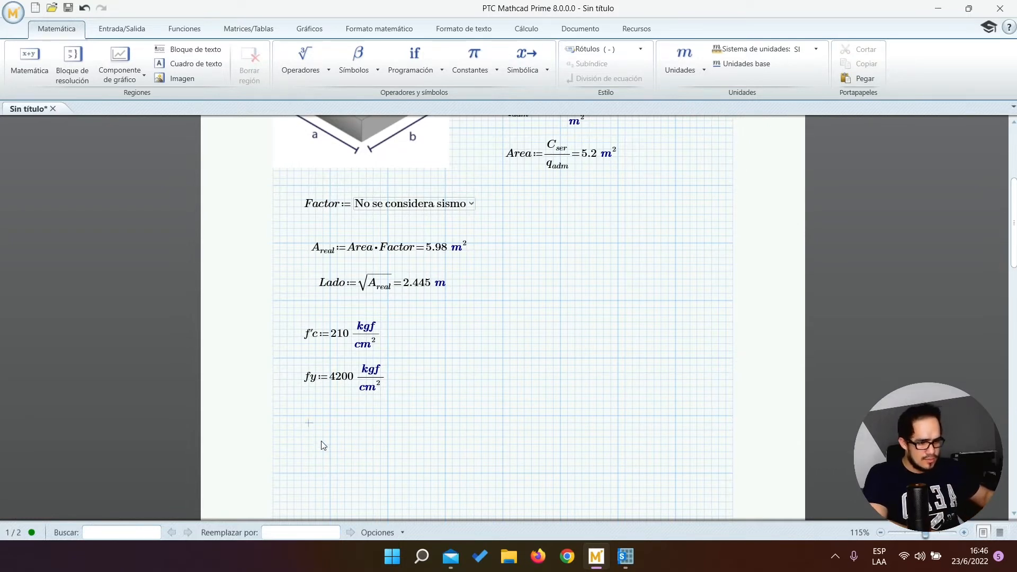
pyautogui.write('fi')
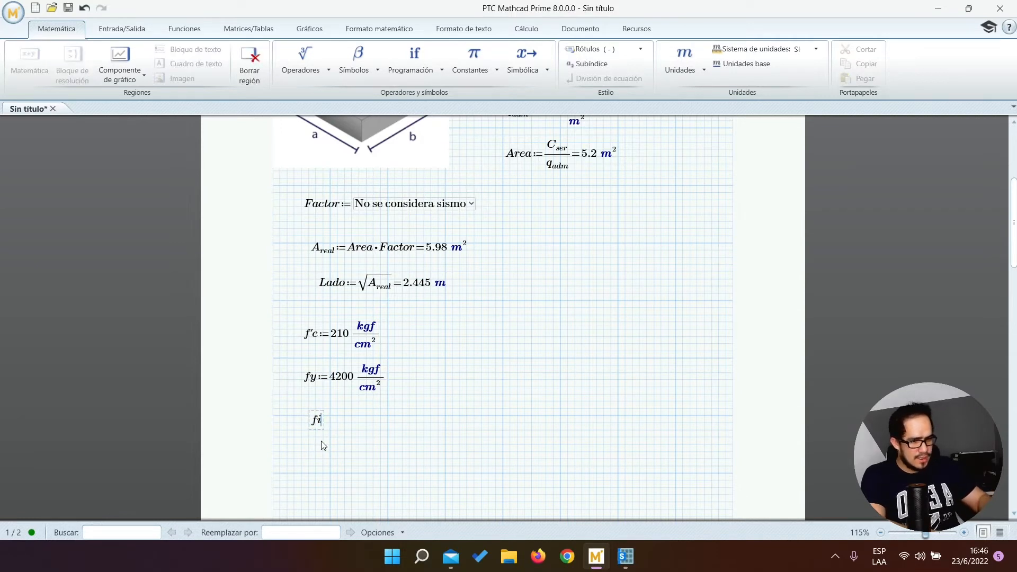
pyautogui.write('=')
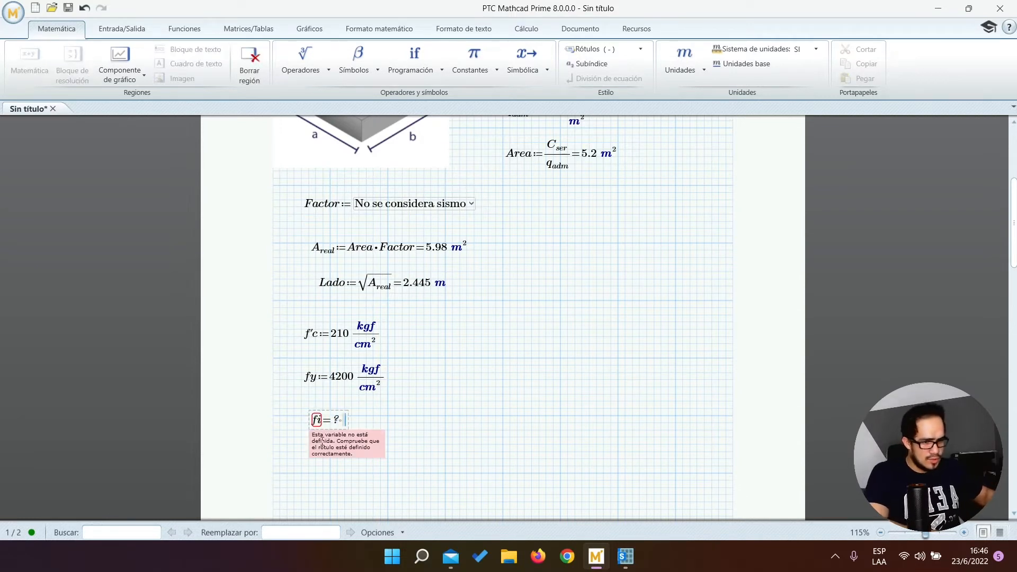
pyautogui.press('BackSpace')
pyautogui.write(':')
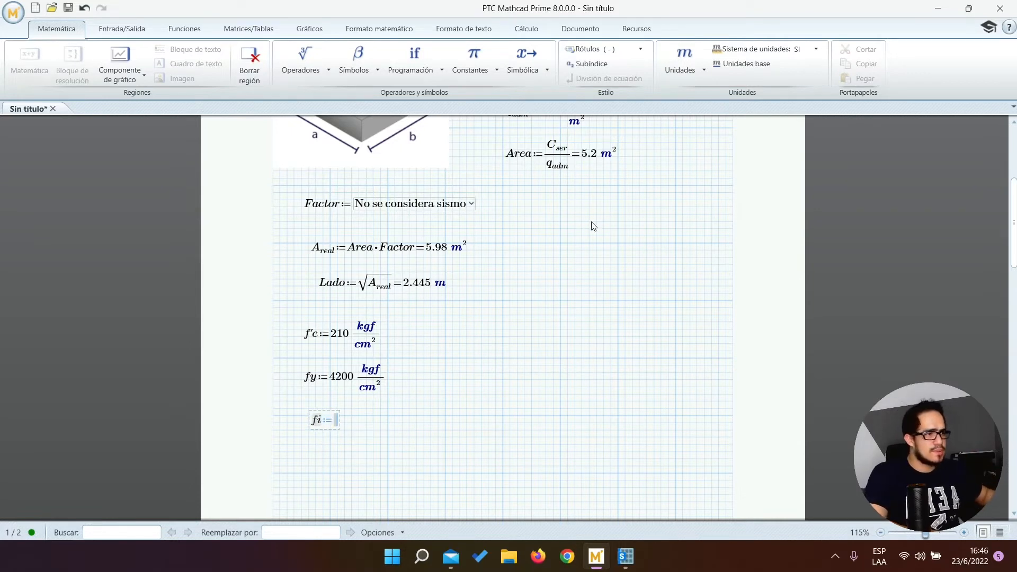
# Step: Insert a combo box control as the value of the fi definition
pyautogui.click(147, 21)
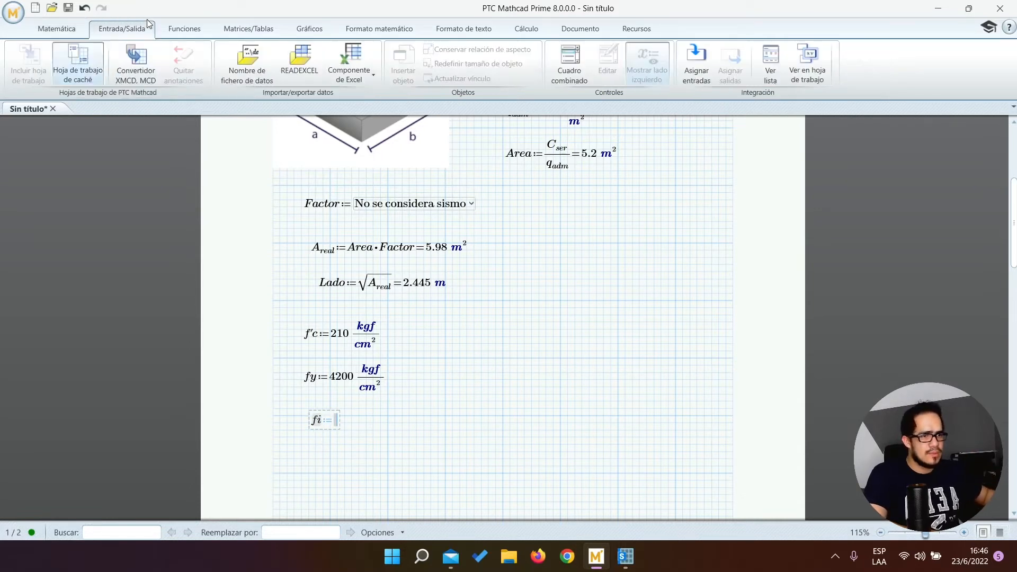
pyautogui.click(185, 28)
pyautogui.click(122, 28)
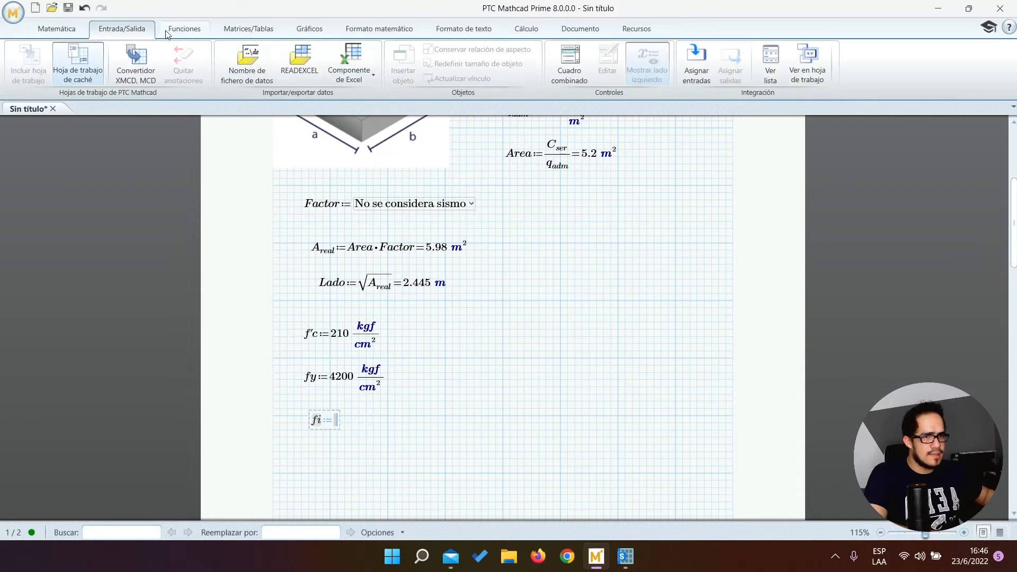
pyautogui.click(572, 80)
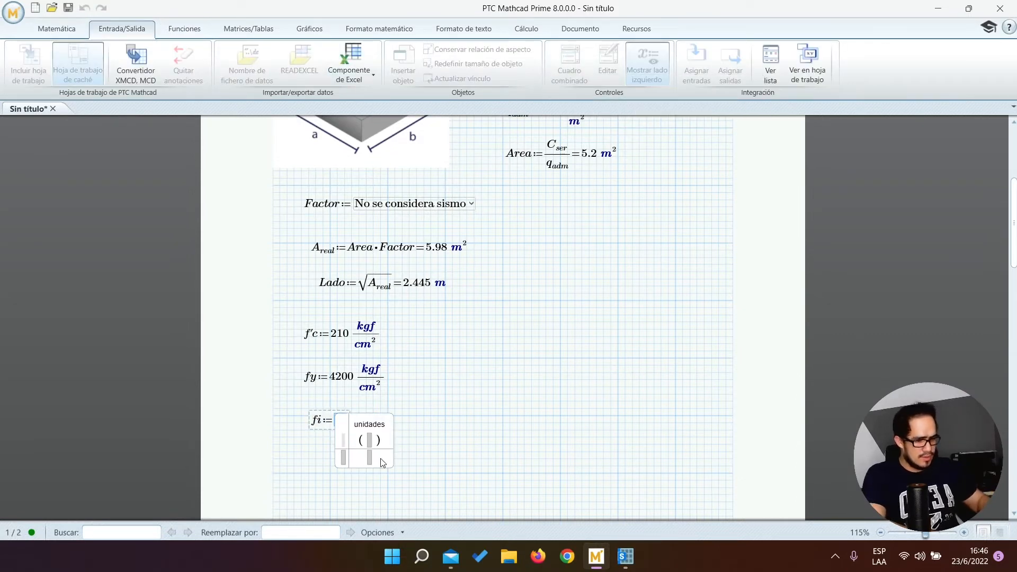
# Step: Label the fi combo box's first column Diametro and enter 8 as its first option
pyautogui.write('Diametro')
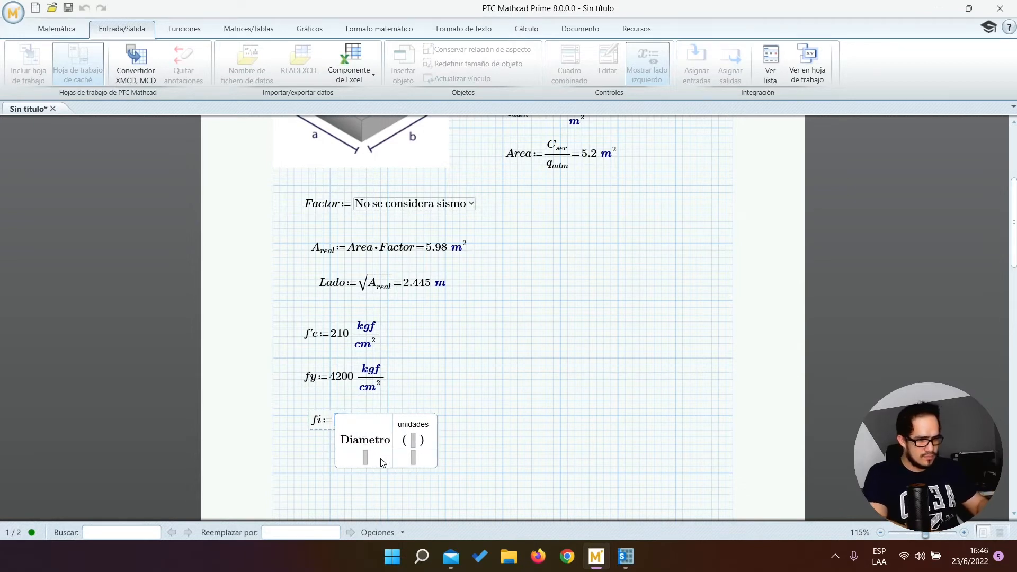
pyautogui.click(383, 463)
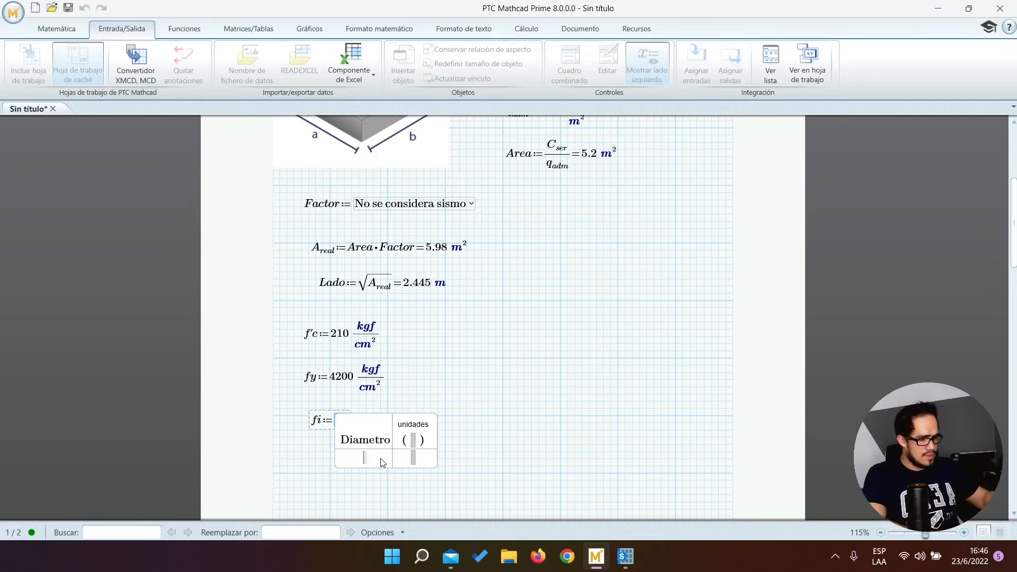
pyautogui.write('8')
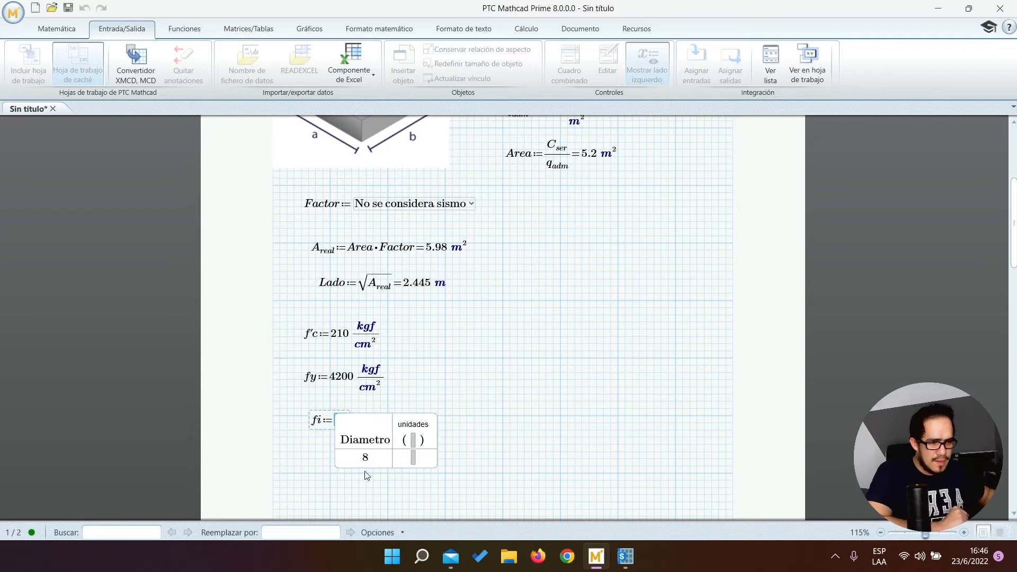
pyautogui.scroll(-3, 379, 461)
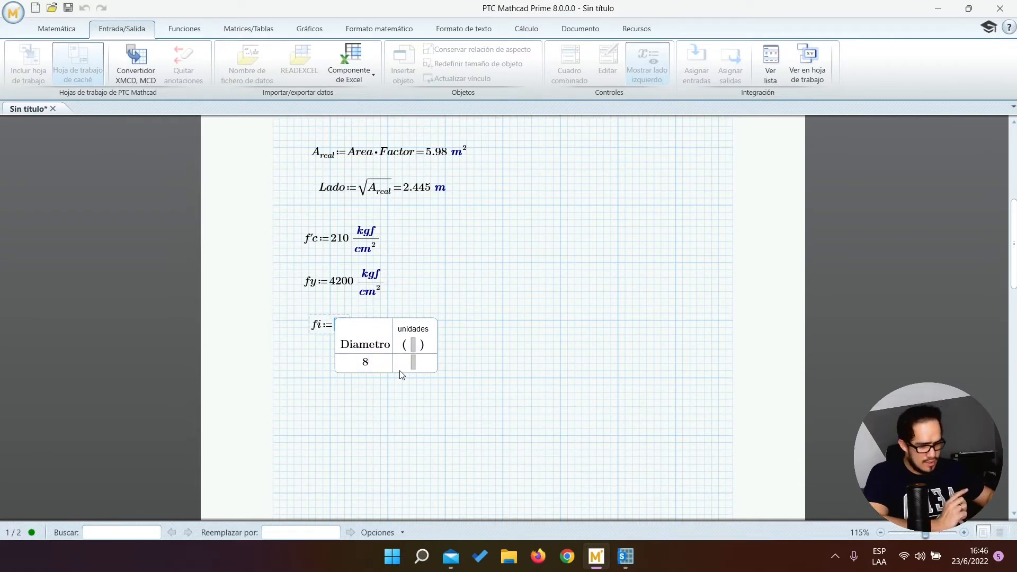
# Step: Add six empty rows below the 8 option in the fi combo box table
pyautogui.press('Return')
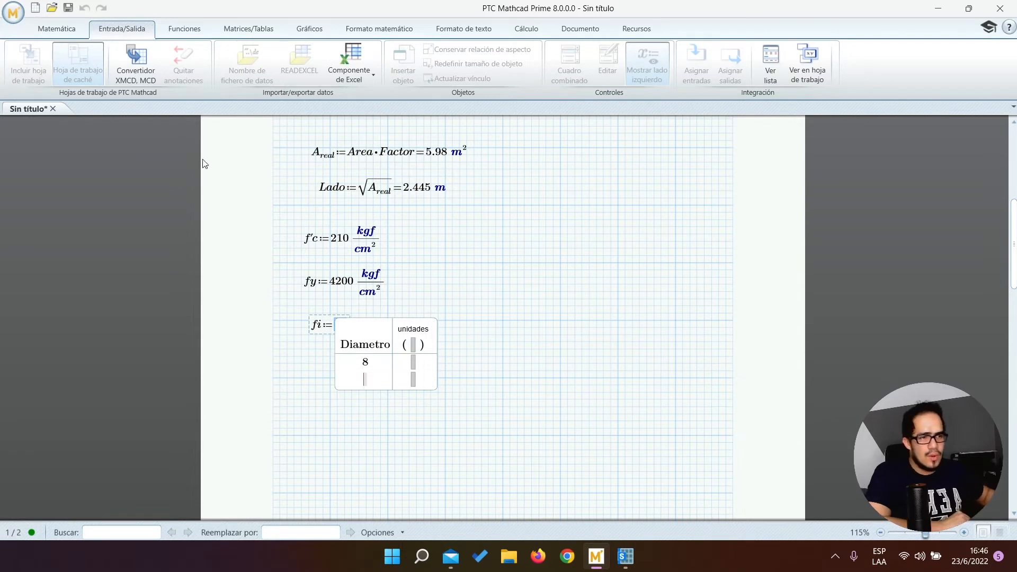
pyautogui.click(204, 31)
pyautogui.click(236, 32)
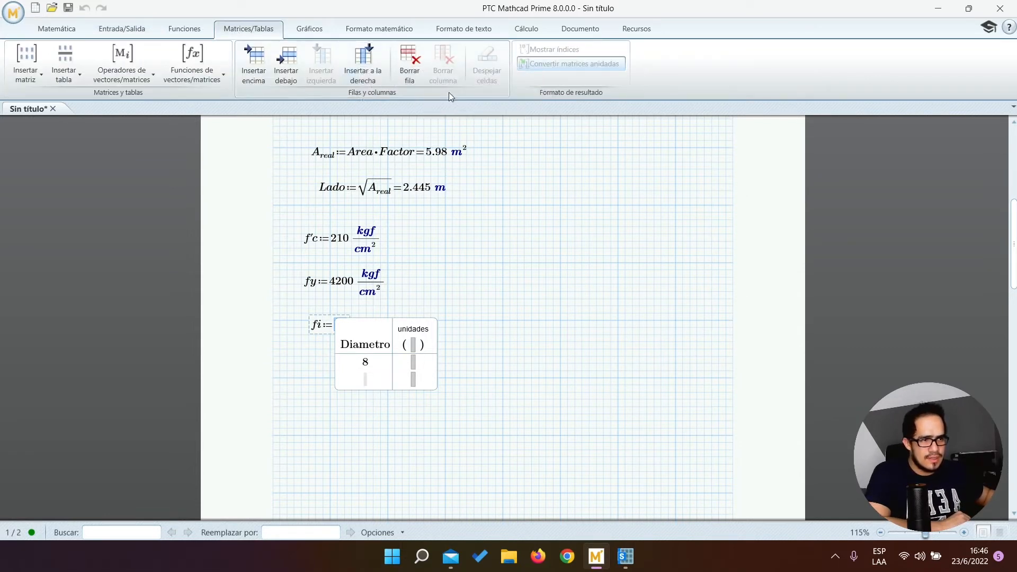
pyautogui.click(290, 61)
pyautogui.click(291, 61)
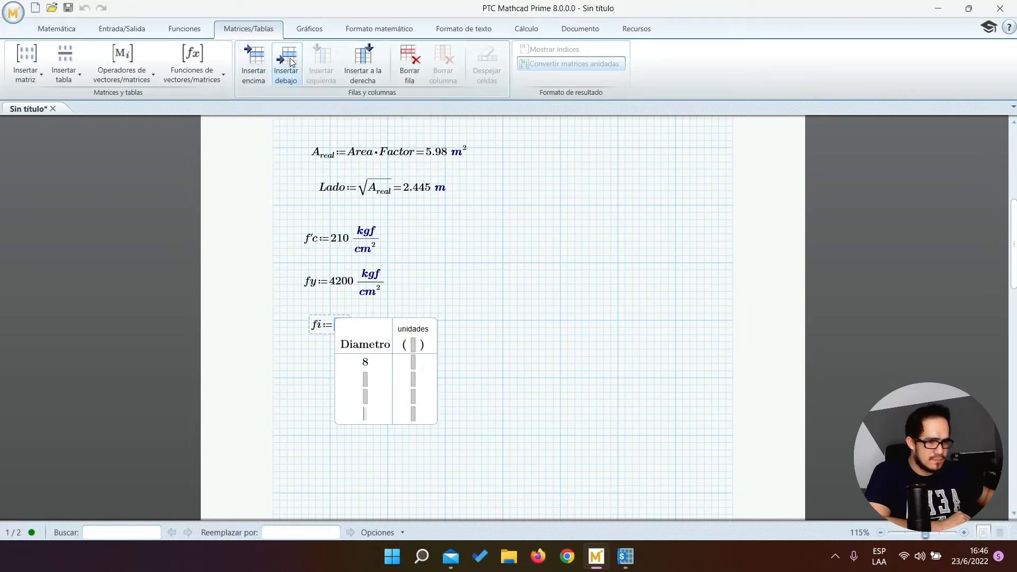
pyautogui.click(290, 61)
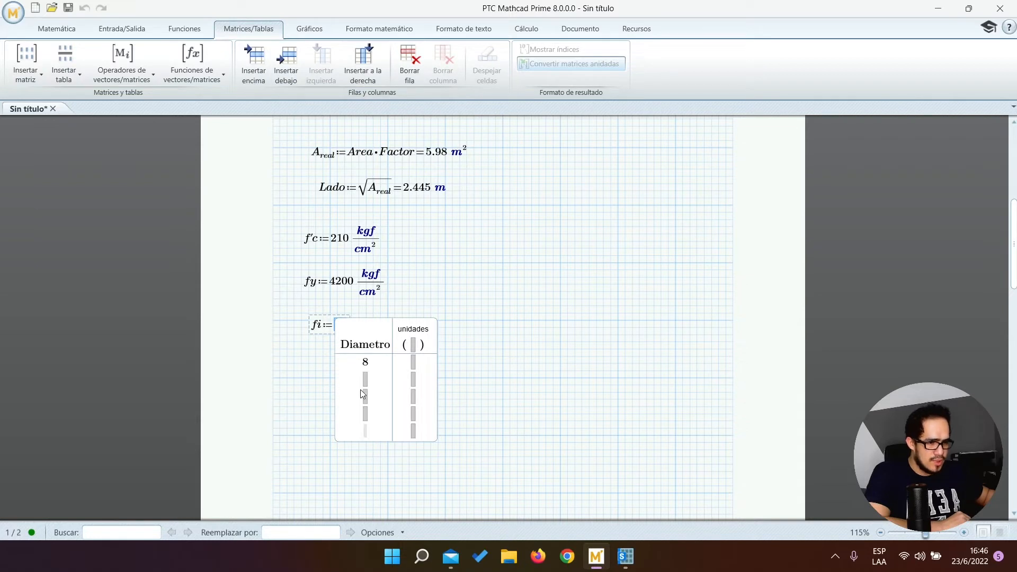
pyautogui.click(289, 70)
pyautogui.click(289, 70)
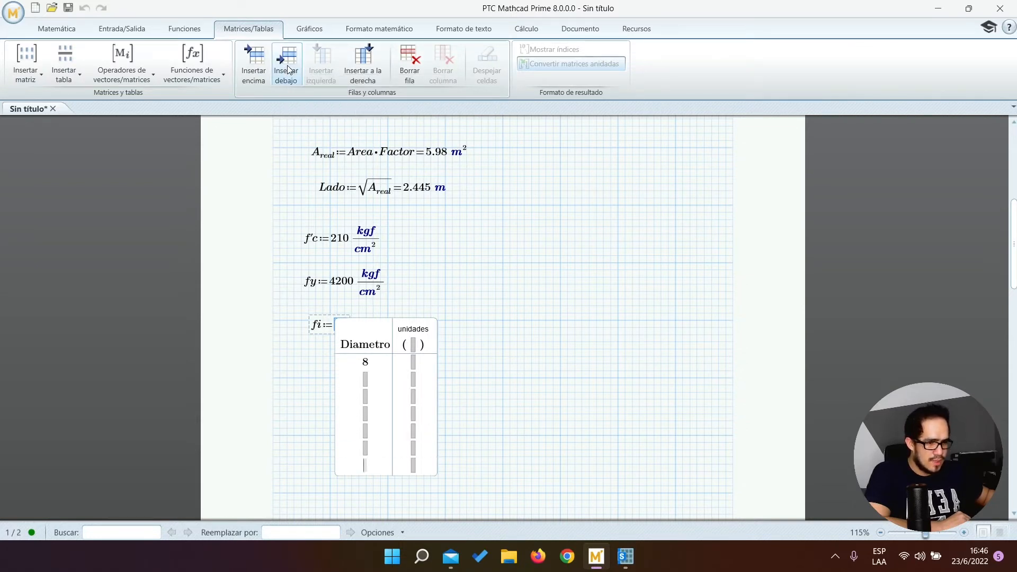
# Step: Fill the remaining Diametro rows with 10, 12, 14, 16, 18 and 20, and set the value column's unit to mm
pyautogui.click(375, 382)
pyautogui.write('10 ')
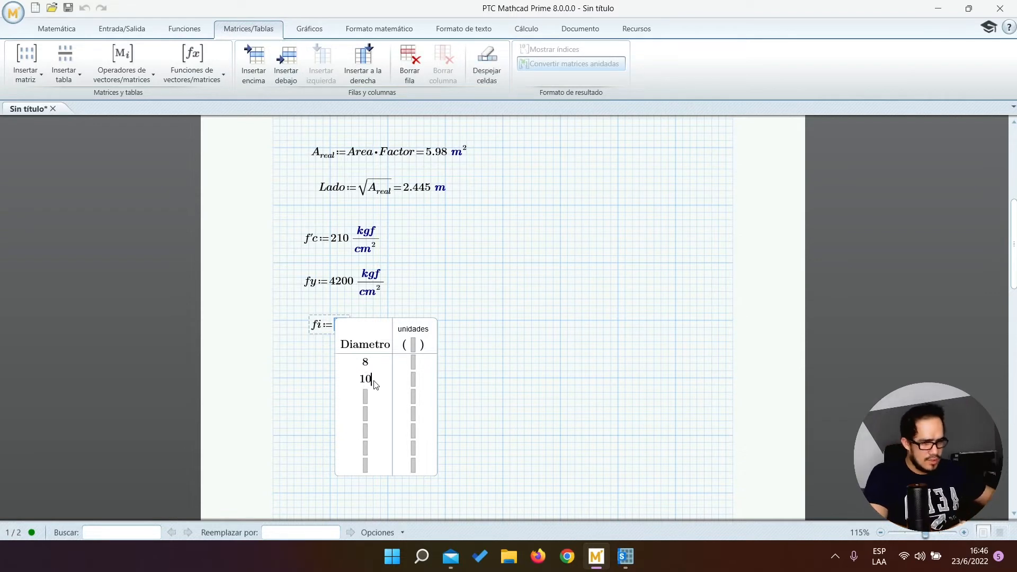
pyautogui.write('12 14 16 18 20')
pyautogui.click(414, 346)
pyautogui.write('cm')
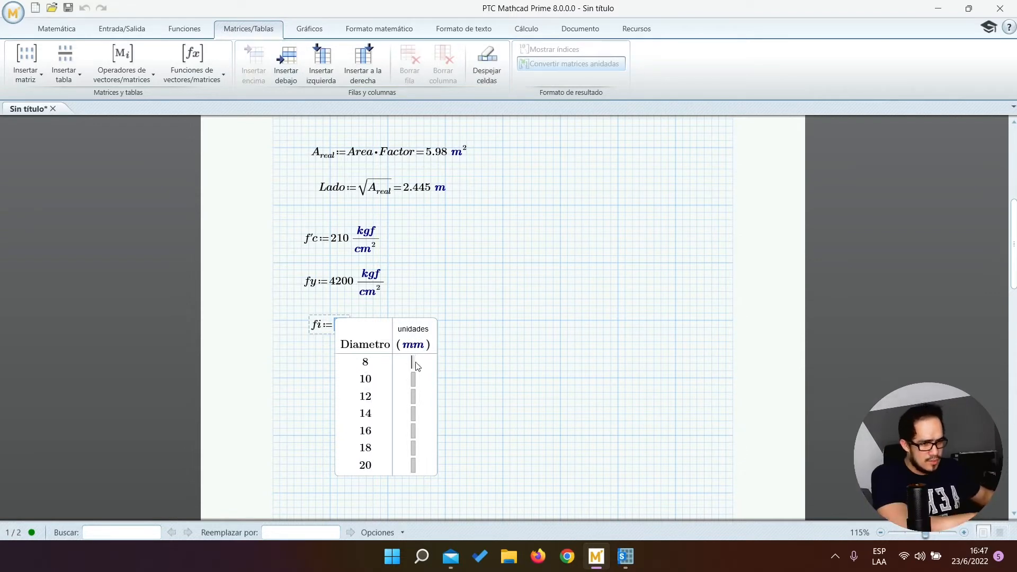
pyautogui.click(467, 364)
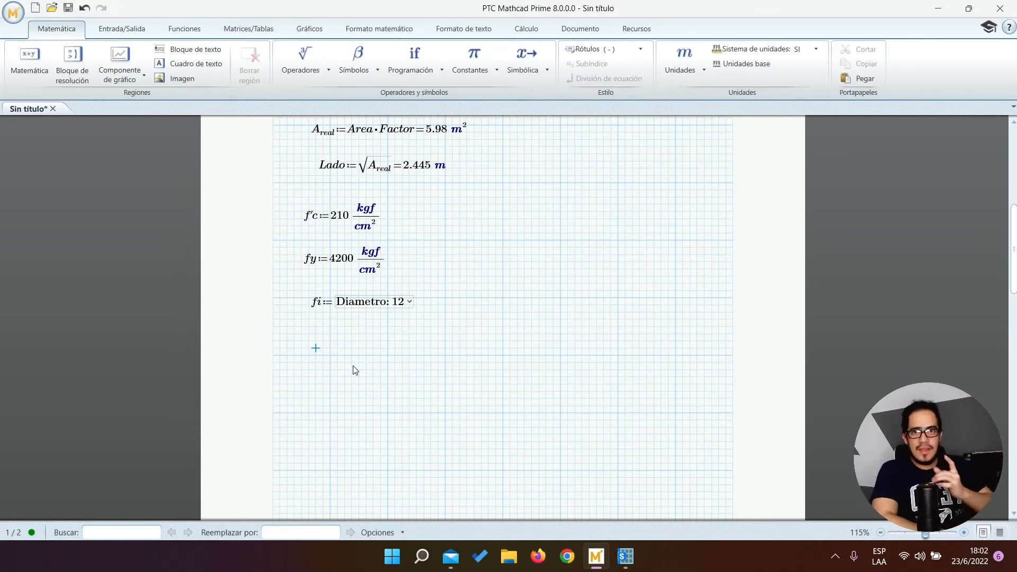
# Step: Start a definition for ld below the fi definition as a fraction with fy·Mpa as its numerator
pyautogui.write('ld=?')
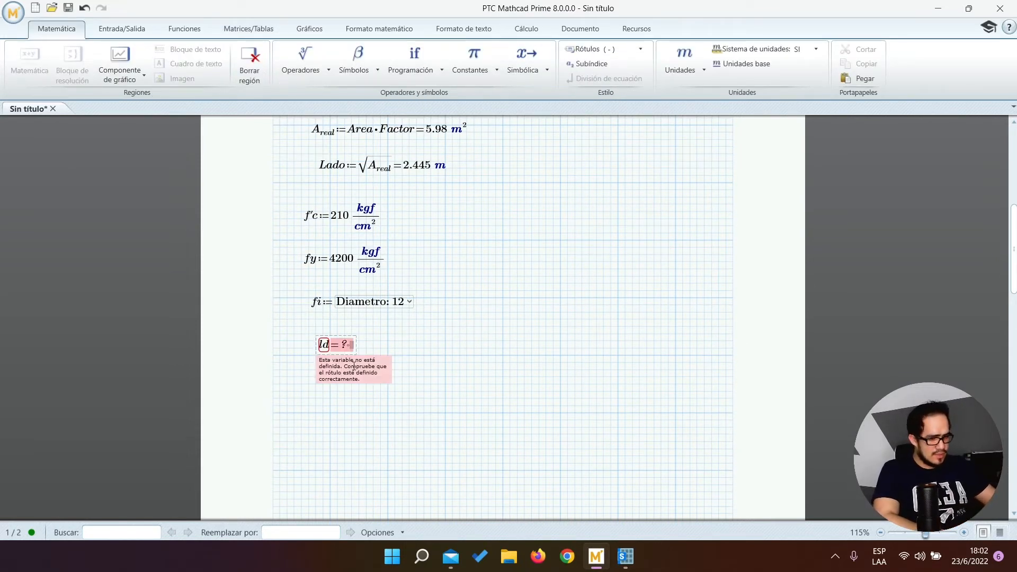
pyautogui.press('BackSpace')
pyautogui.write(':')
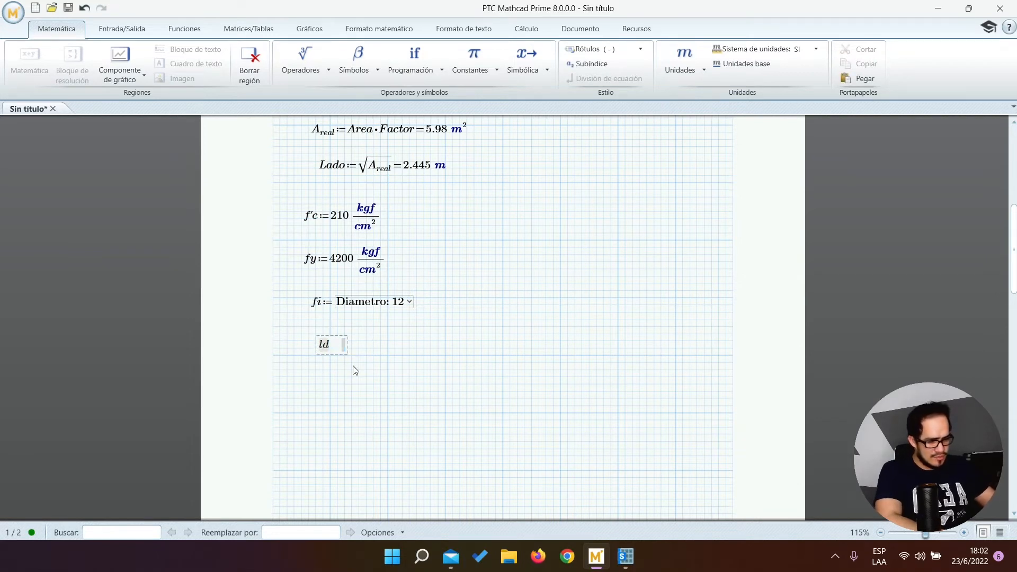
pyautogui.write('fy')
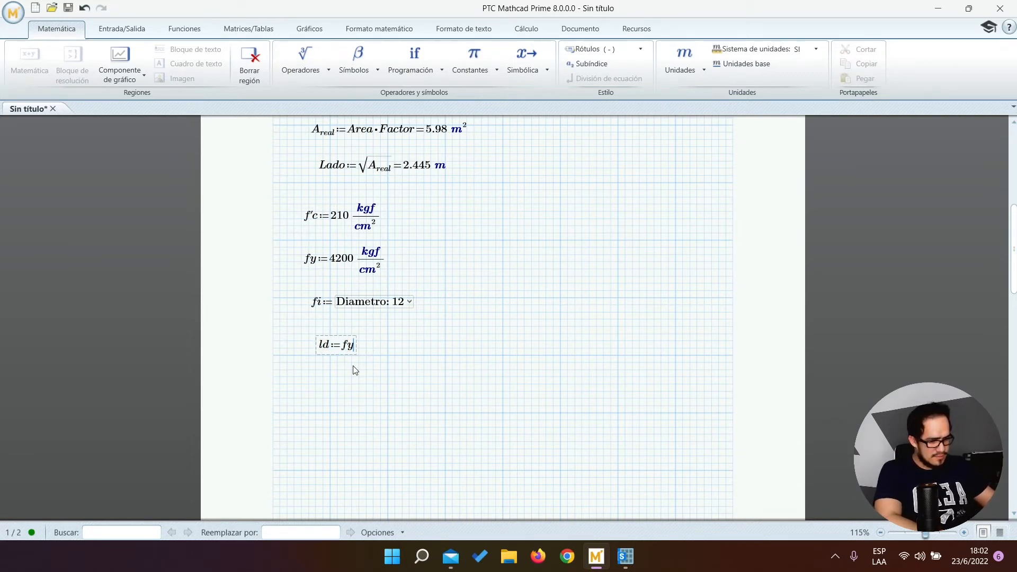
pyautogui.write('/')
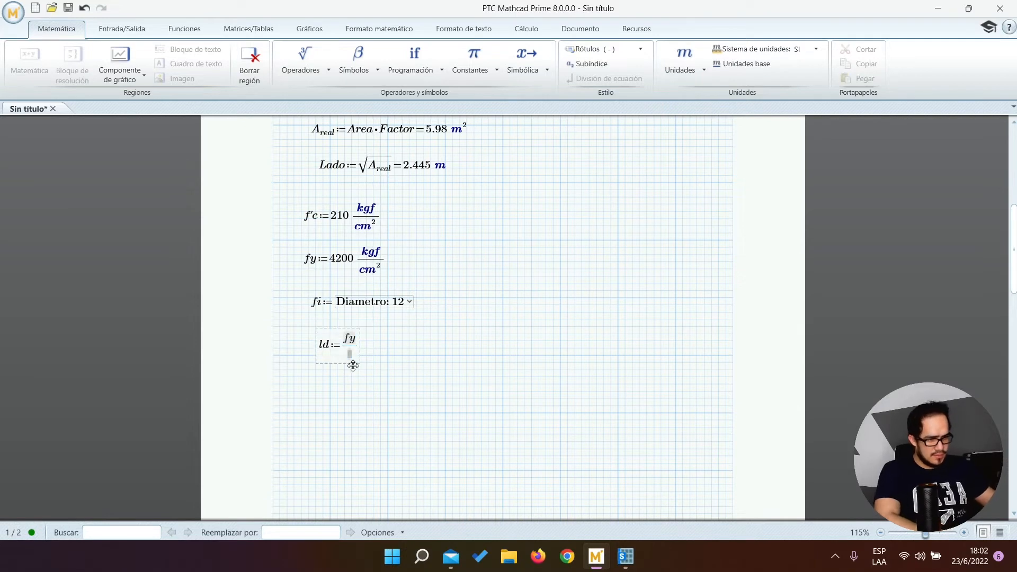
pyautogui.write('MP')
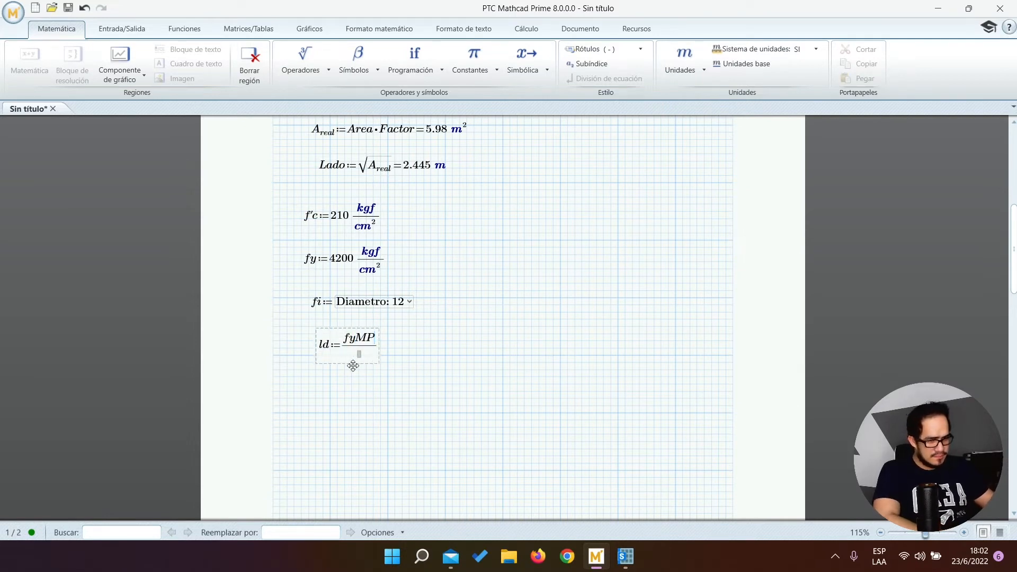
pyautogui.press('BackSpace')
pyautogui.write('*Mpa')
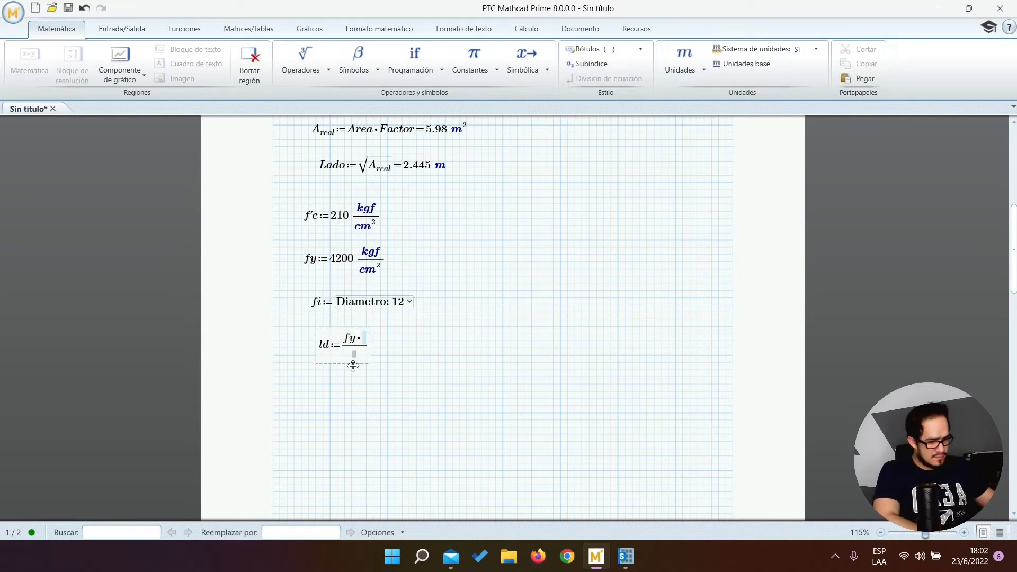
pyautogui.click(355, 370)
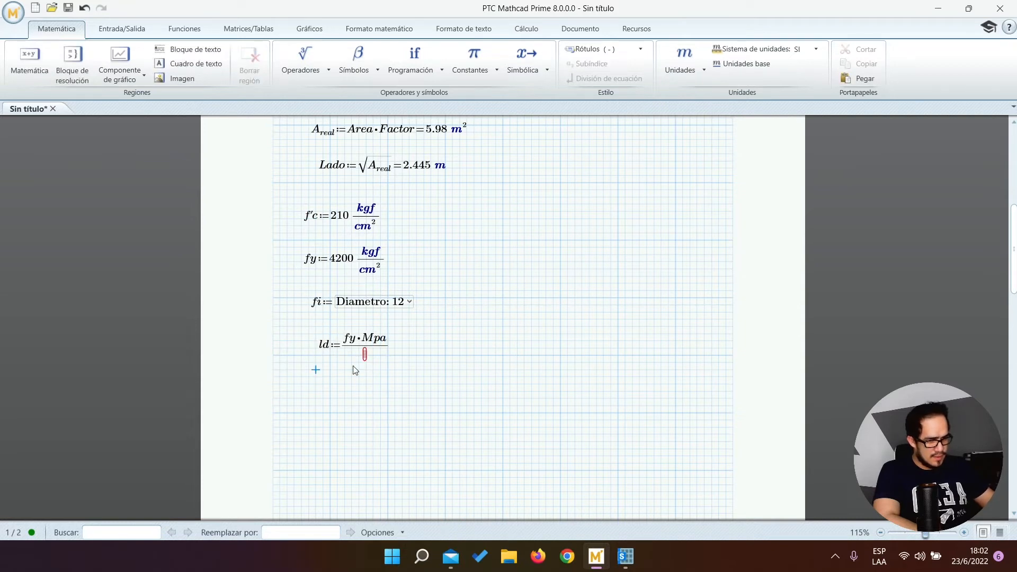
pyautogui.write('1.4')
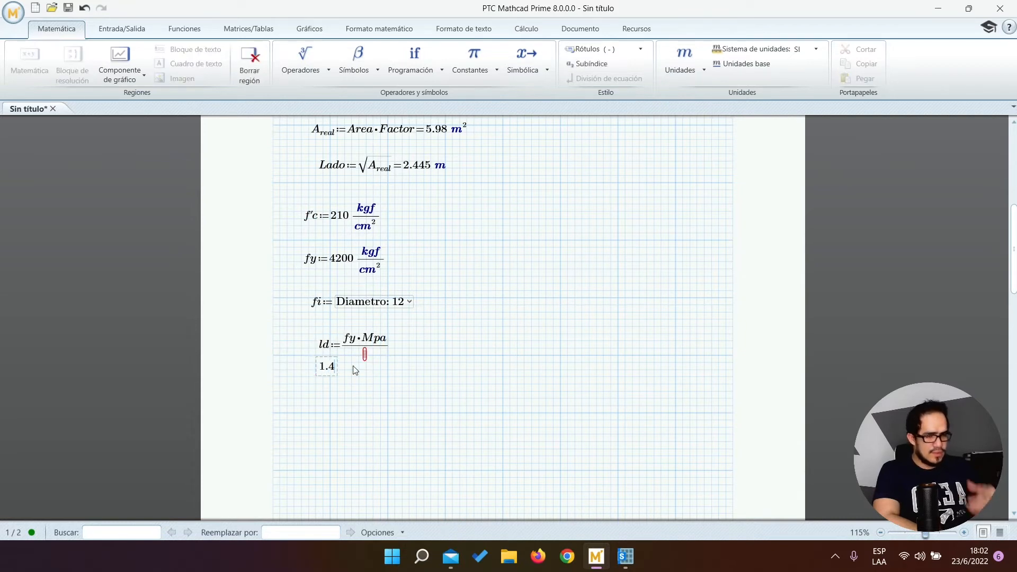
pyautogui.press('BackSpace')
pyautogui.press('BackSpace')
pyautogui.press('BackSpace')
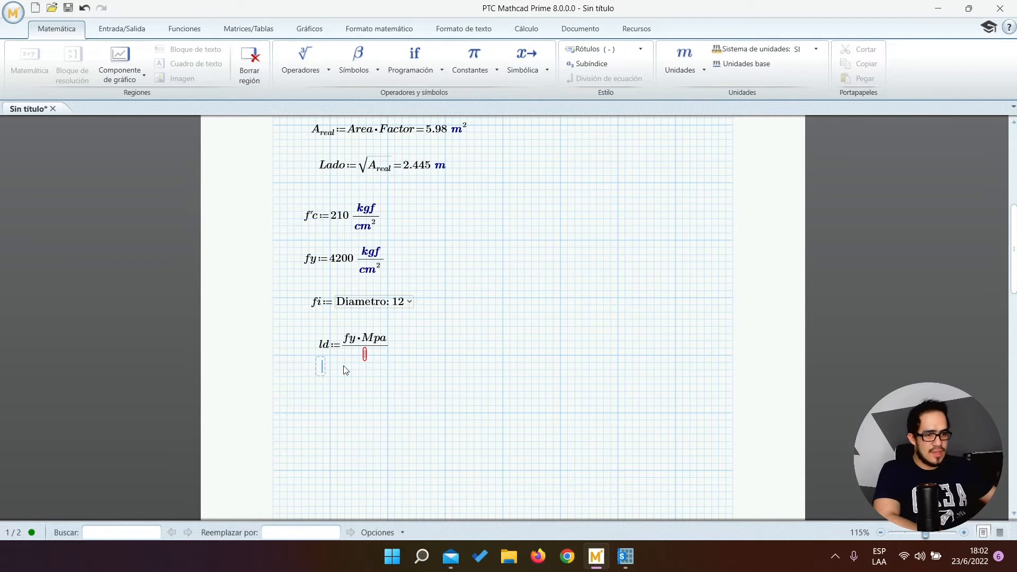
# Step: Fill the denominator of the ld fraction with 1.4 MPa multiplied by the square root of f'c·MPa
pyautogui.click(364, 359)
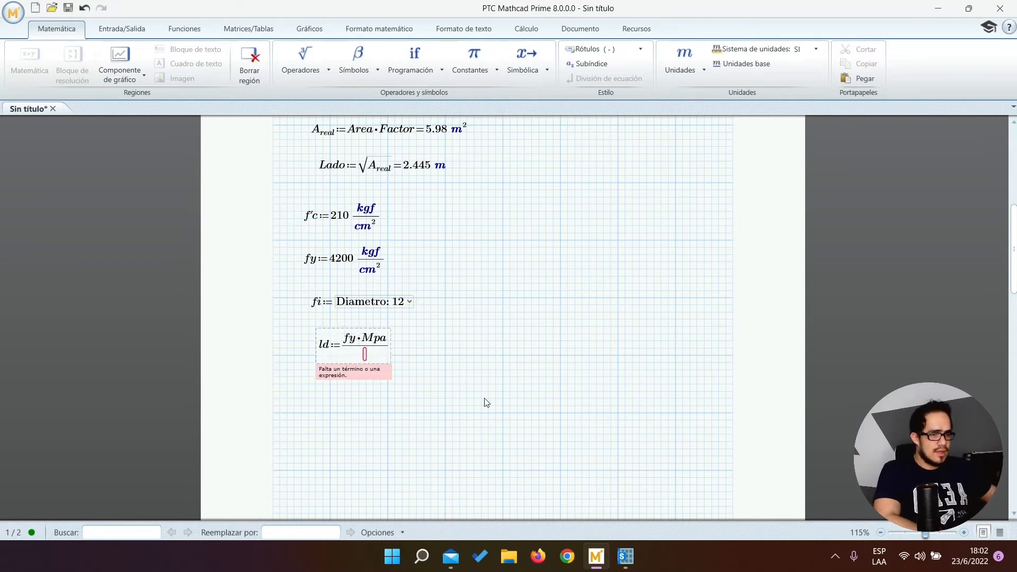
pyautogui.write('1.4')
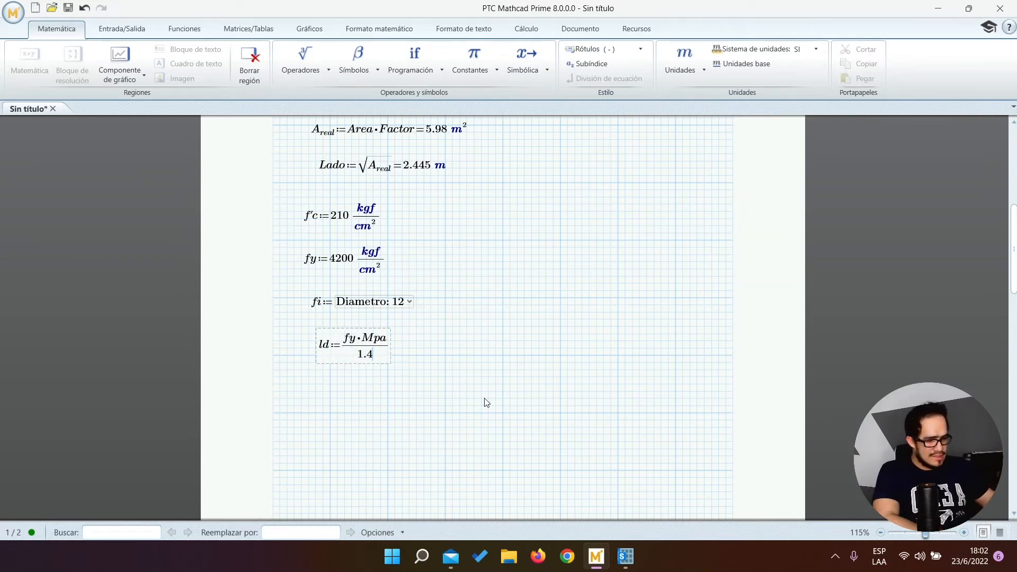
pyautogui.write('*Mpa')
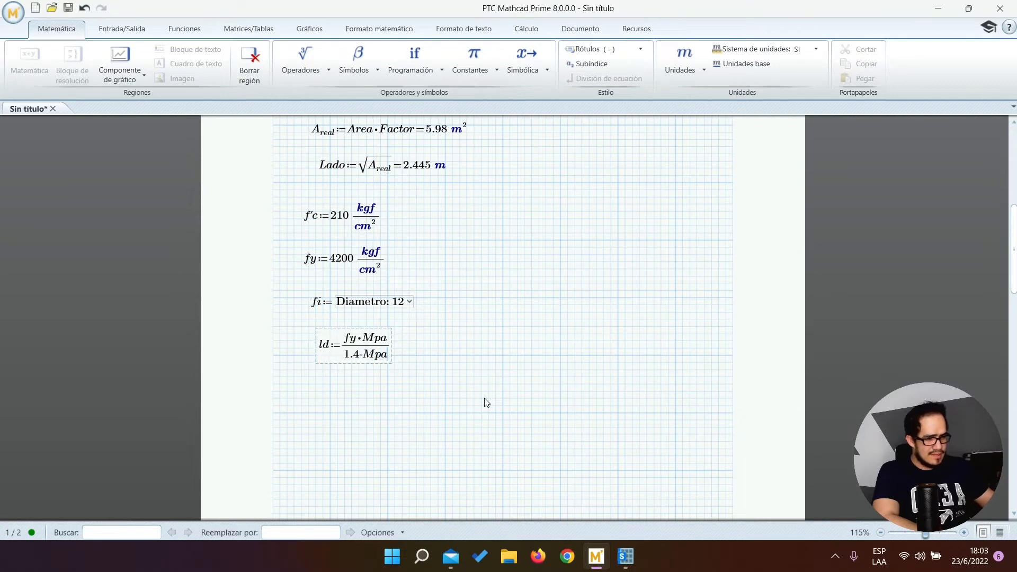
pyautogui.press('BackSpace')
pyautogui.press('BackSpace')
pyautogui.write('Pa*')
pyautogui.click(300, 63)
pyautogui.click(366, 114)
pyautogui.click(408, 361)
pyautogui.write("f'c*MPa")
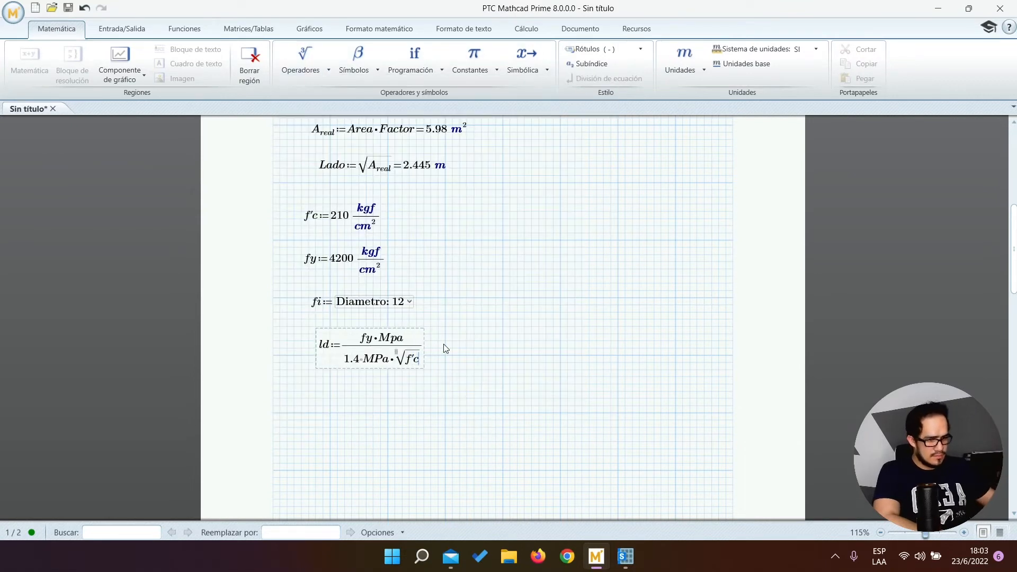
# Step: Multiply the ld fraction by fi and evaluate the expression
pyautogui.press('Right')
pyautogui.press('Right')
pyautogui.write('fi=')
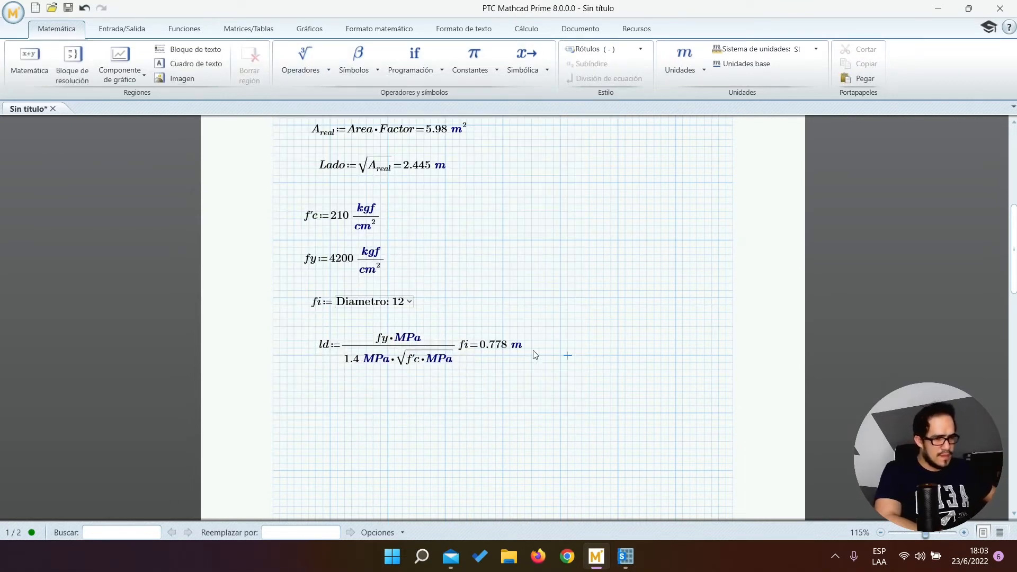
# Step: Change the unit of the ld result to cm
pyautogui.click(515, 347)
pyautogui.click(521, 345)
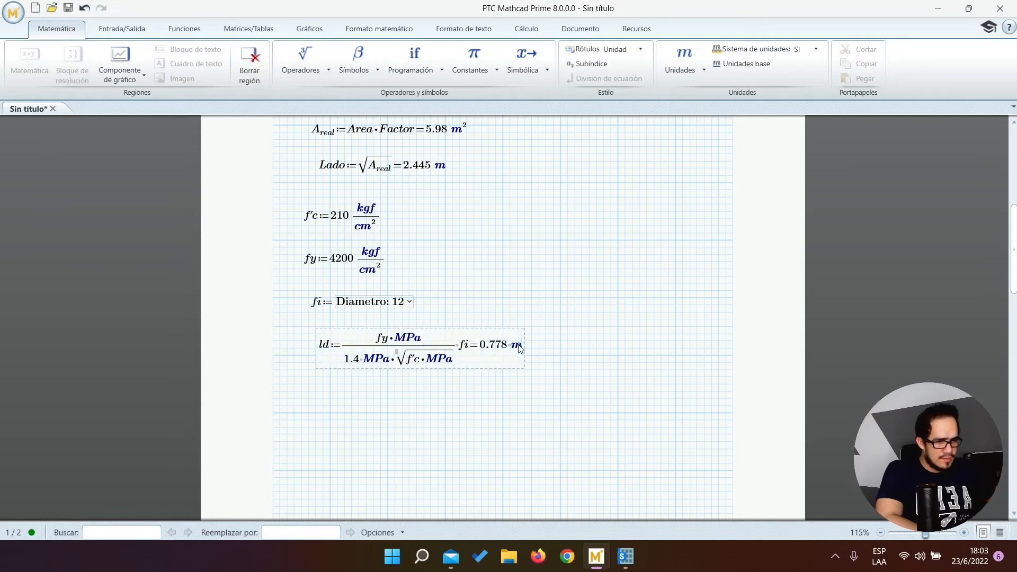
pyautogui.press('BackSpace')
pyautogui.write('cm')
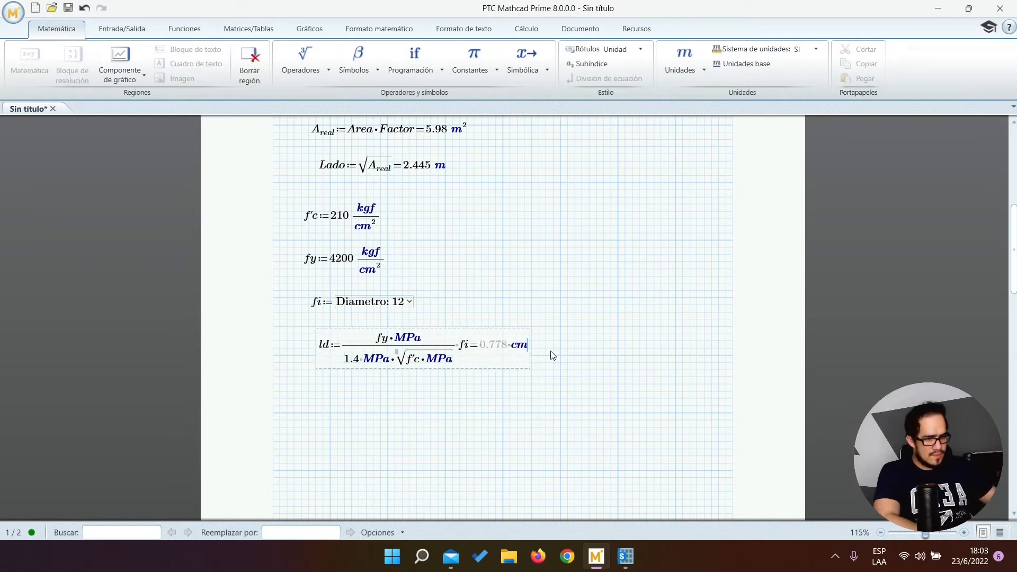
pyautogui.click(605, 372)
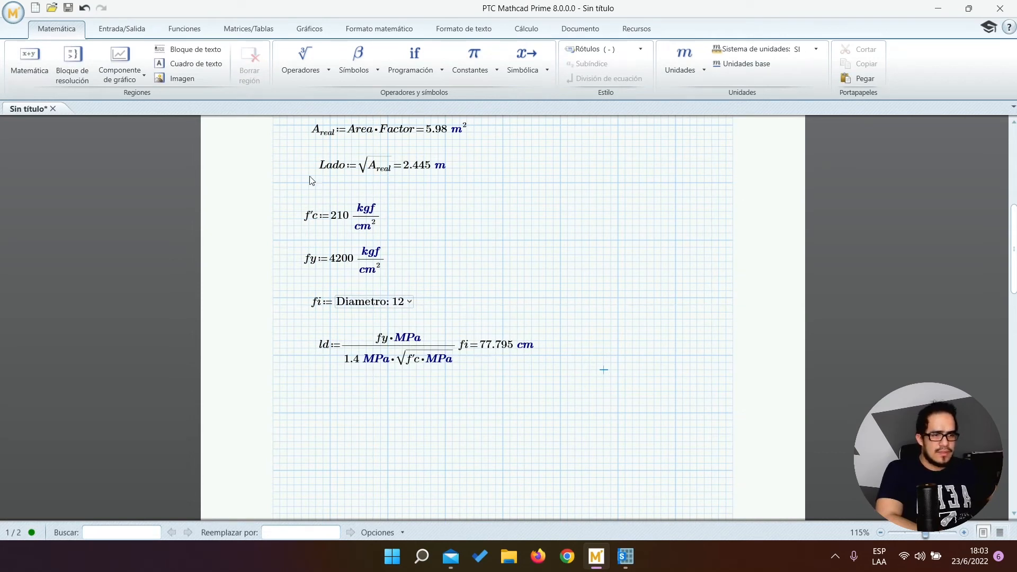
pyautogui.click(279, 197)
pyautogui.moveTo(297, 215); pyautogui.dragTo(431, 288)
pyautogui.click(517, 291)
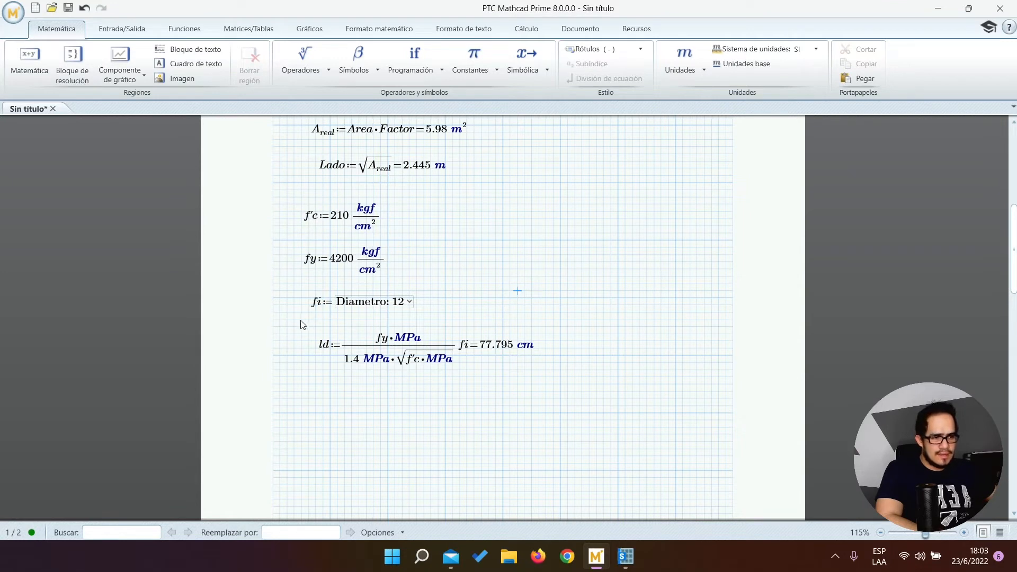
pyautogui.moveTo(301, 320); pyautogui.dragTo(562, 399)
pyautogui.click(374, 399)
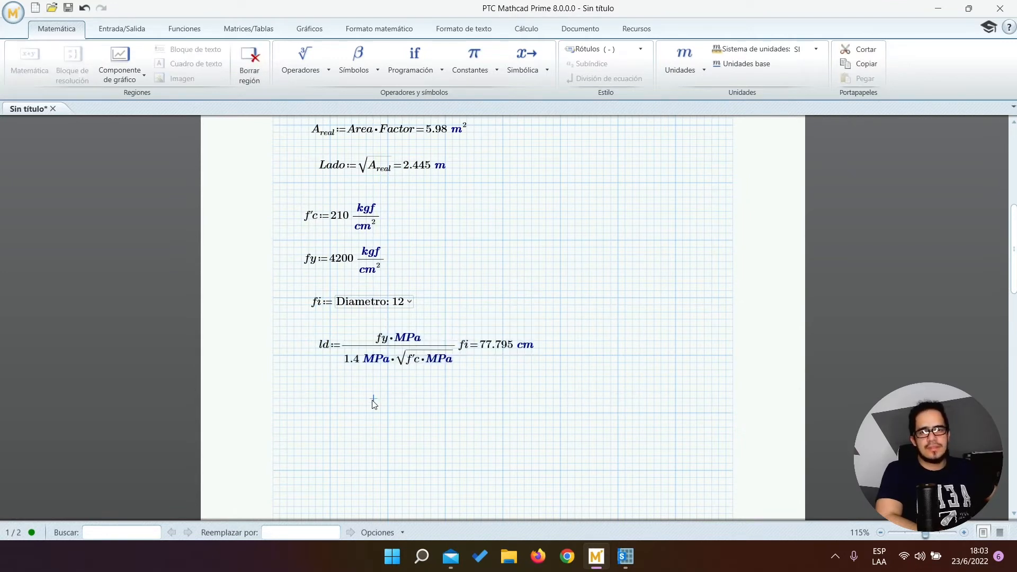
# Step: Choose the diameters 14, 16, 18 and finally 20 in turn for fi to compare the resulting ld
pyautogui.click(388, 308)
pyautogui.click(377, 366)
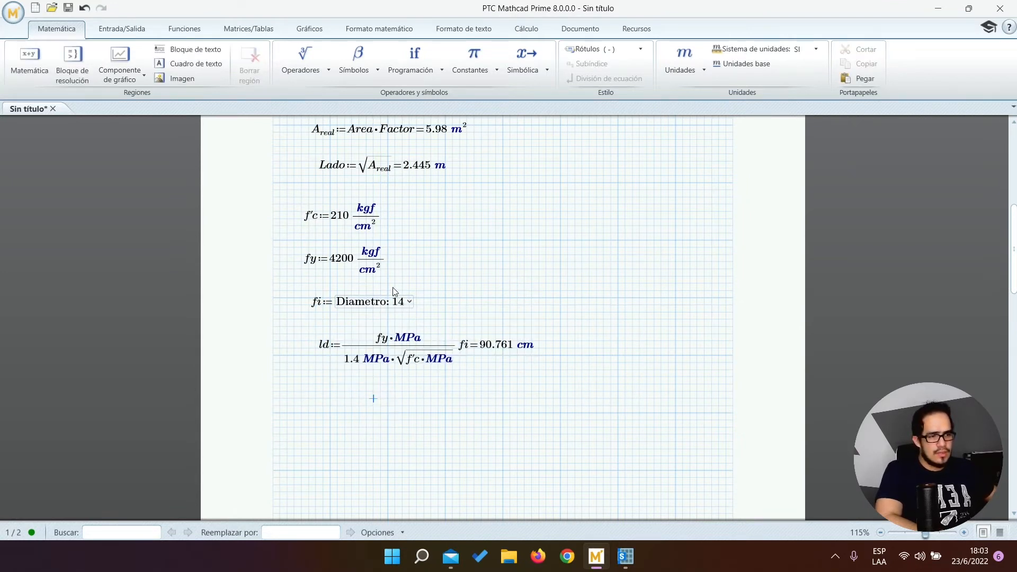
pyautogui.click(400, 304)
pyautogui.click(381, 380)
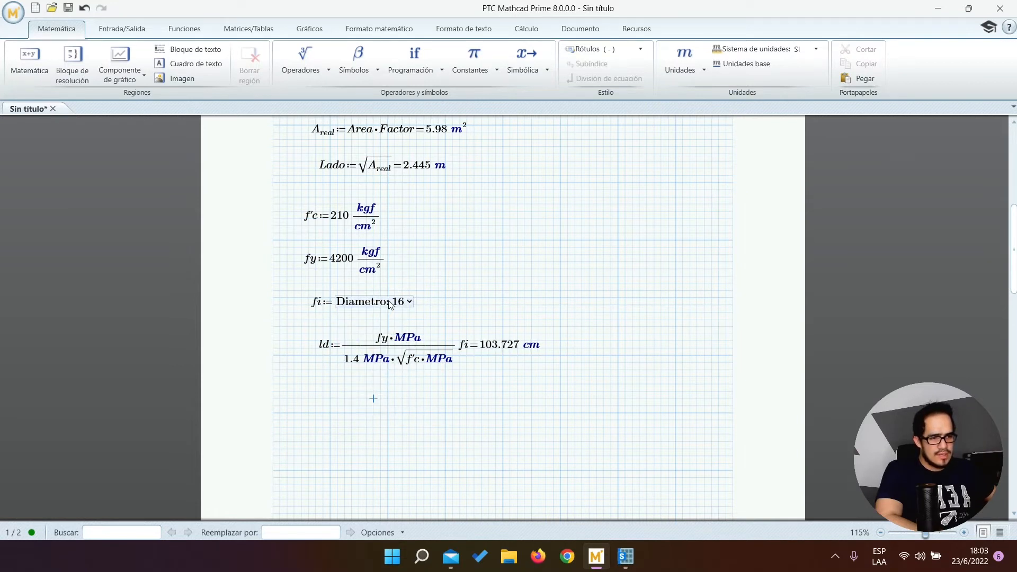
pyautogui.click(390, 305)
pyautogui.click(377, 398)
pyautogui.click(397, 320)
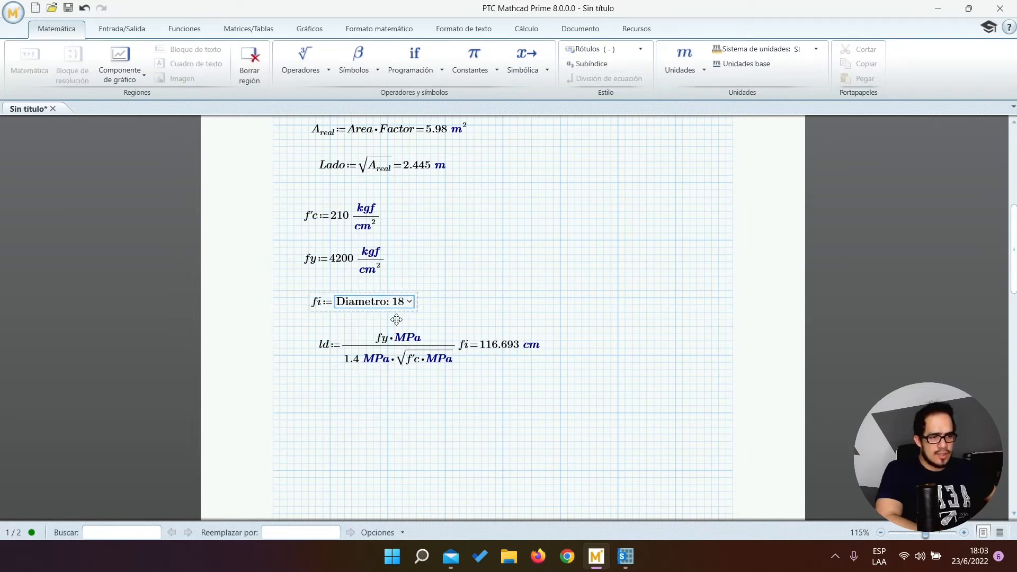
pyautogui.click(390, 303)
pyautogui.click(379, 416)
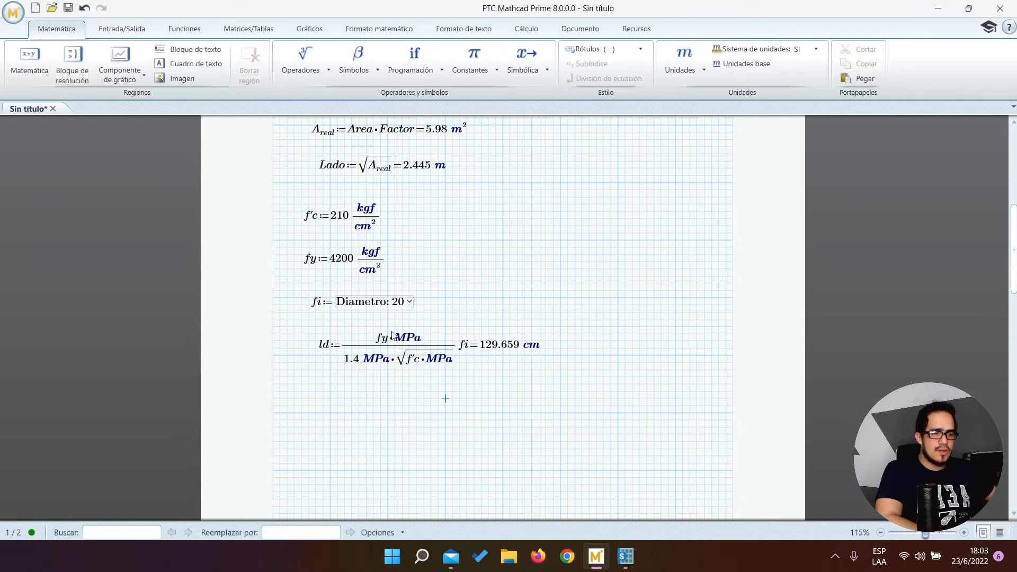
# Step: Choose the bar diameters 8 and finally 10 in turn for fi to compare the resulting ld
pyautogui.click(392, 303)
pyautogui.click(393, 318)
pyautogui.click(392, 305)
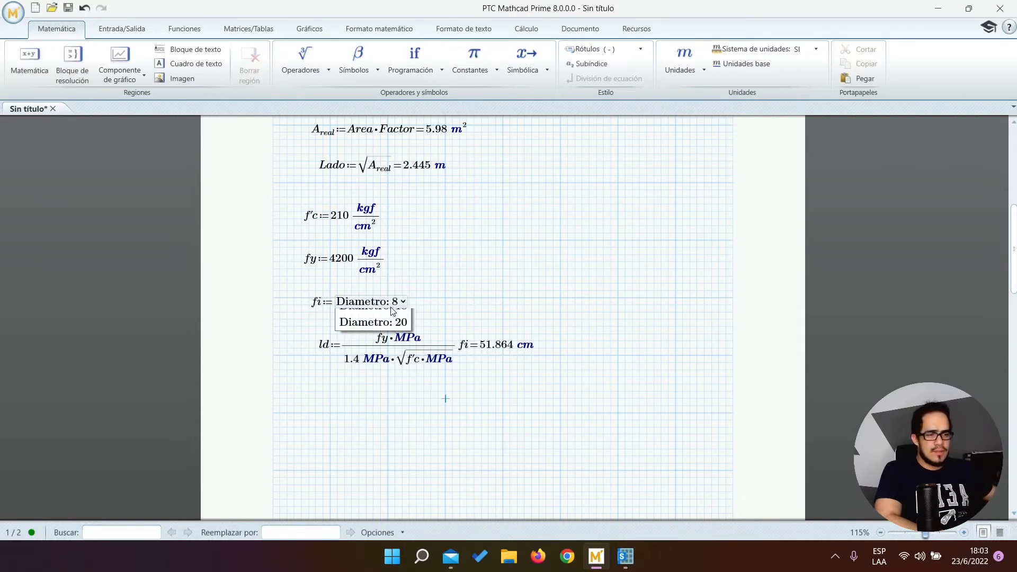
pyautogui.click(399, 333)
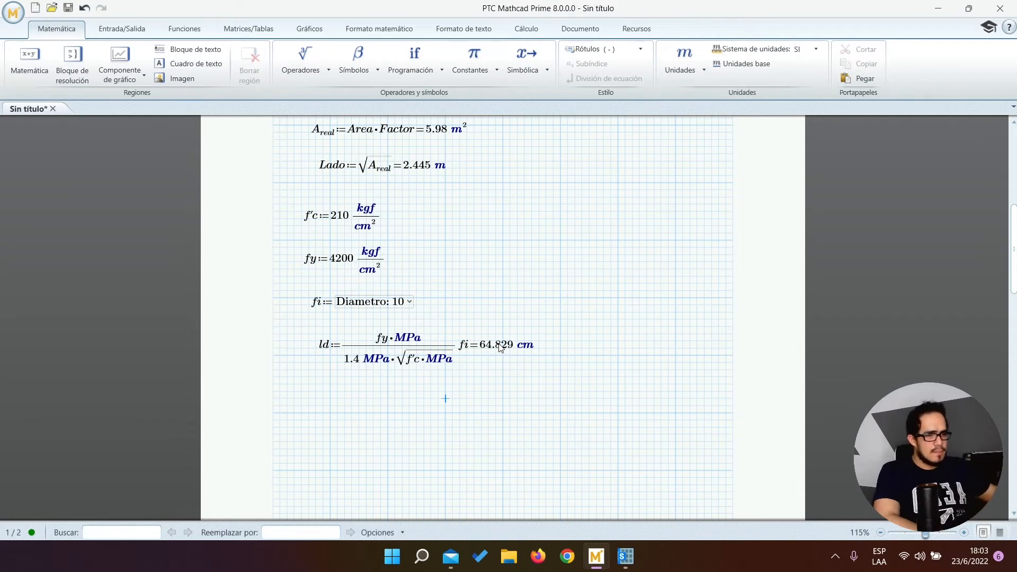
# Step: Insert an empty program block in the blank area below the ld expression
pyautogui.scroll(-3, 395, 318)
pyautogui.scroll(1, 390, 304)
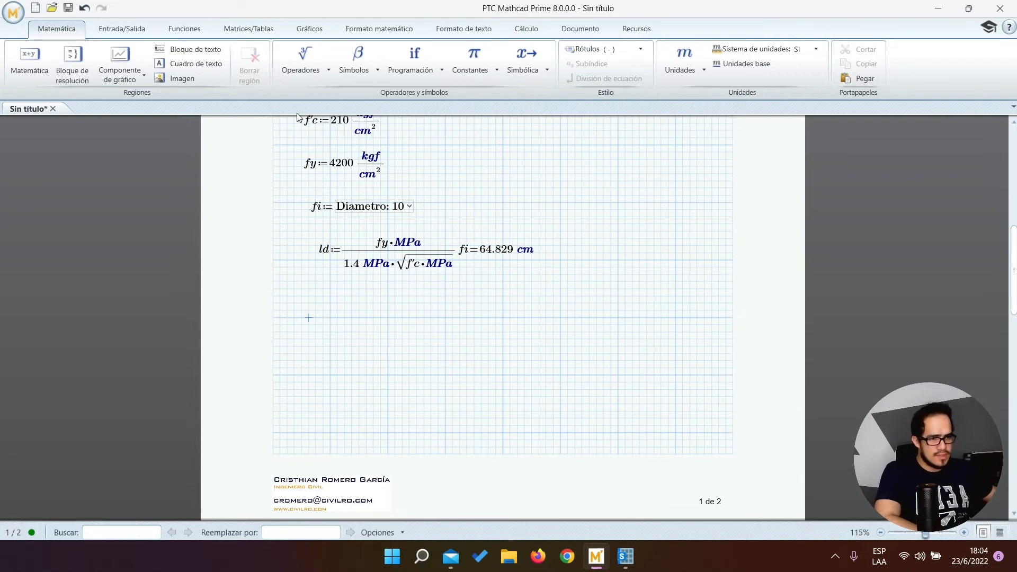
pyautogui.click(414, 66)
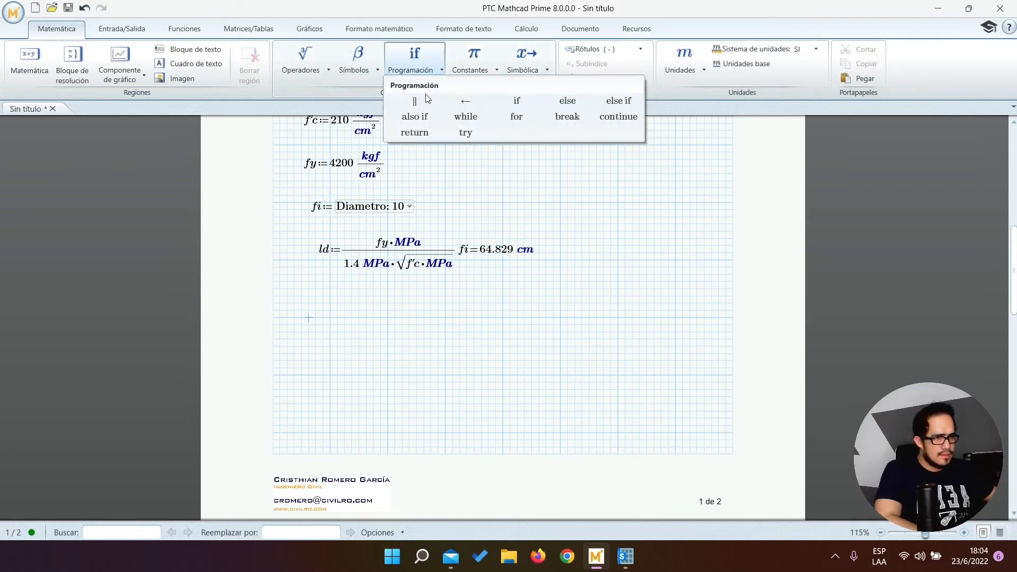
pyautogui.click(421, 102)
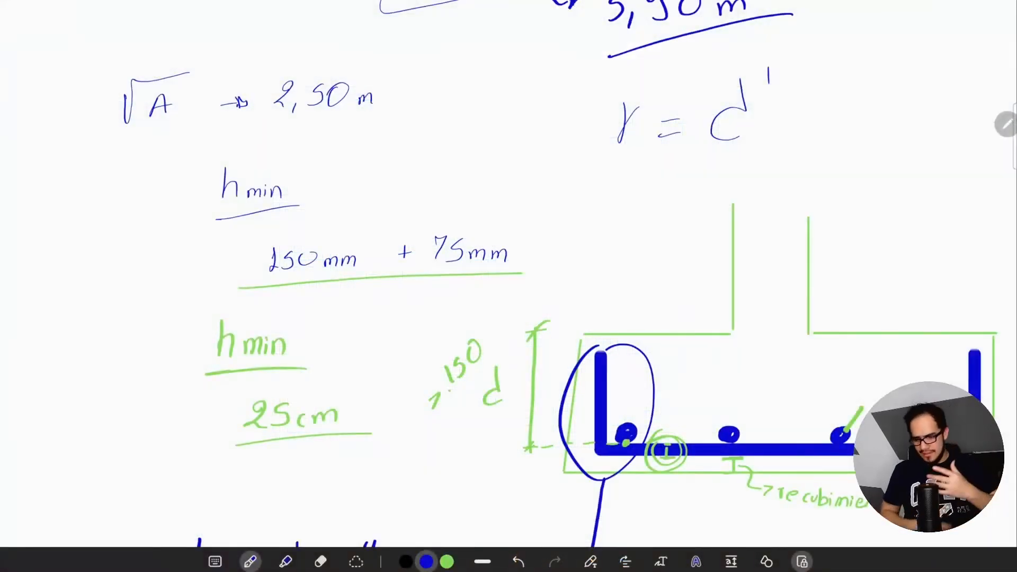
# Step: Switch to the handwritten footing notes and mark in black the distance from the column face to the bar end, plus the end cover
pyautogui.scroll(-4, 508, 275)
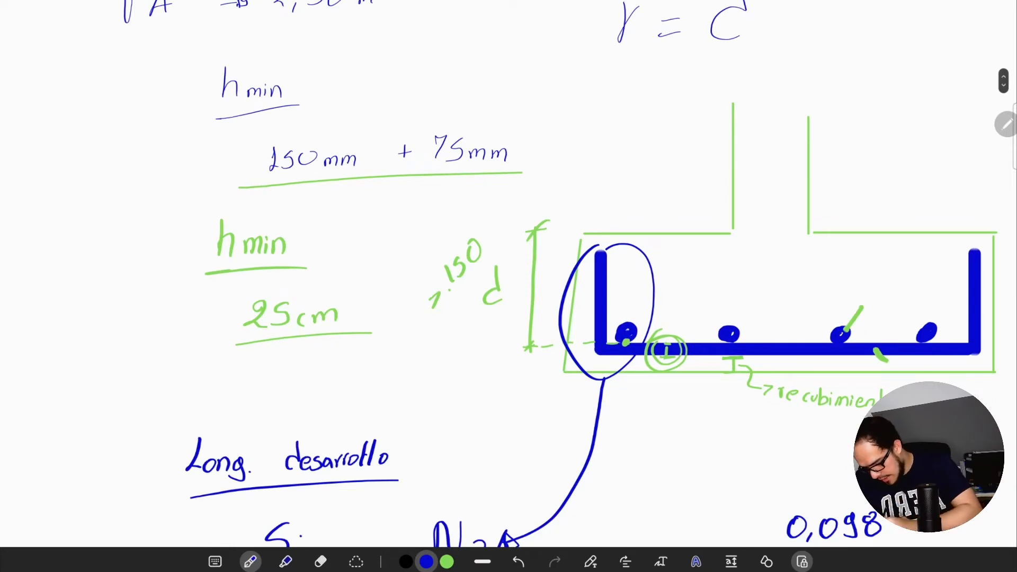
pyautogui.click(406, 561)
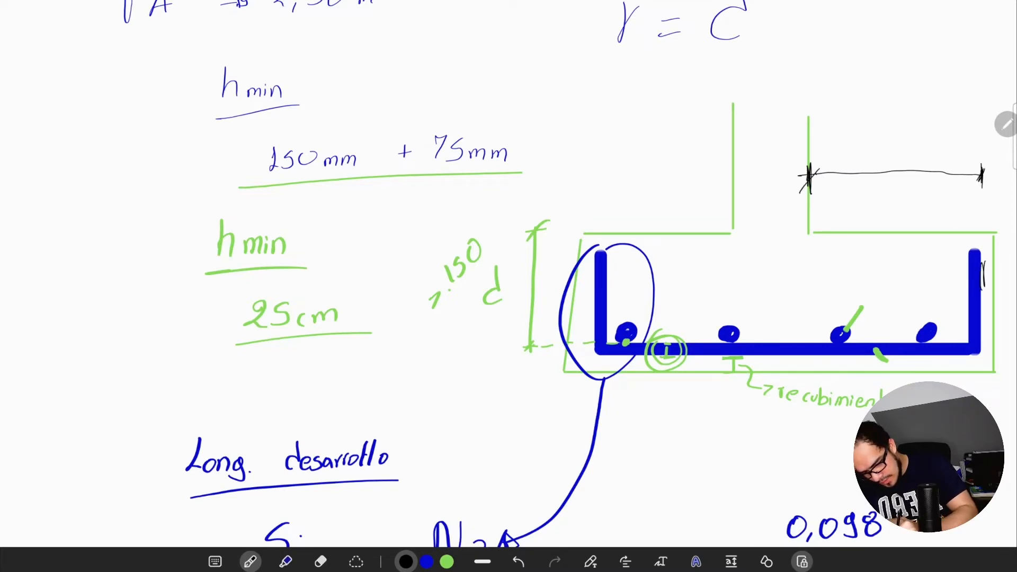
pyautogui.moveTo(985, 201)
pyautogui.mouseDown()
pyautogui.moveTo(982, 170)
pyautogui.moveTo(984, 226)
pyautogui.mouseUp()
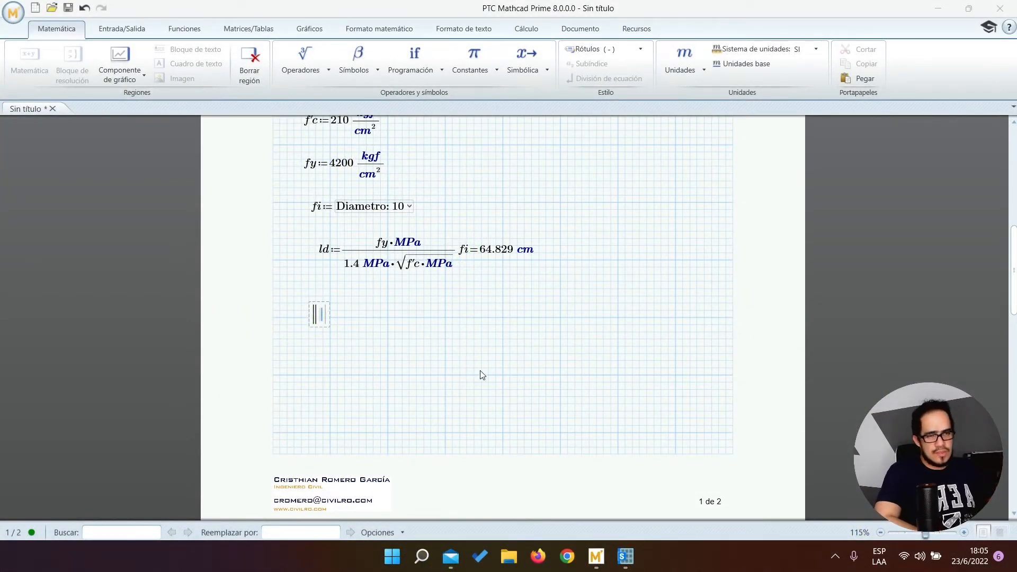
# Step: Back in Mathcad, add an if condition to the program block testing ld ≥ (L/2 − L_col/2 − recu)
pyautogui.scroll(3, 307, 318)
pyautogui.scroll(2, 329, 326)
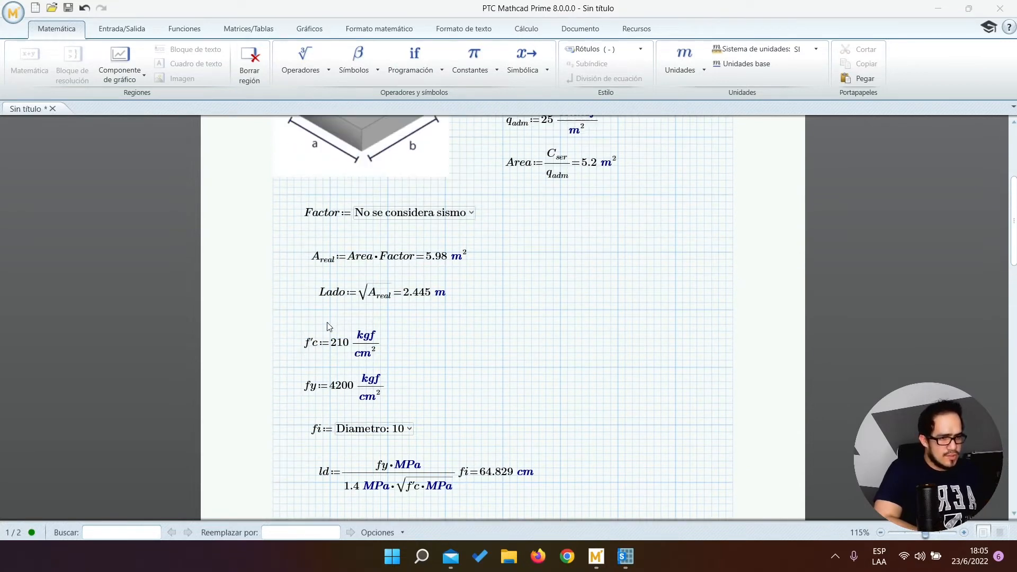
pyautogui.scroll(-5, 325, 318)
pyautogui.click(321, 313)
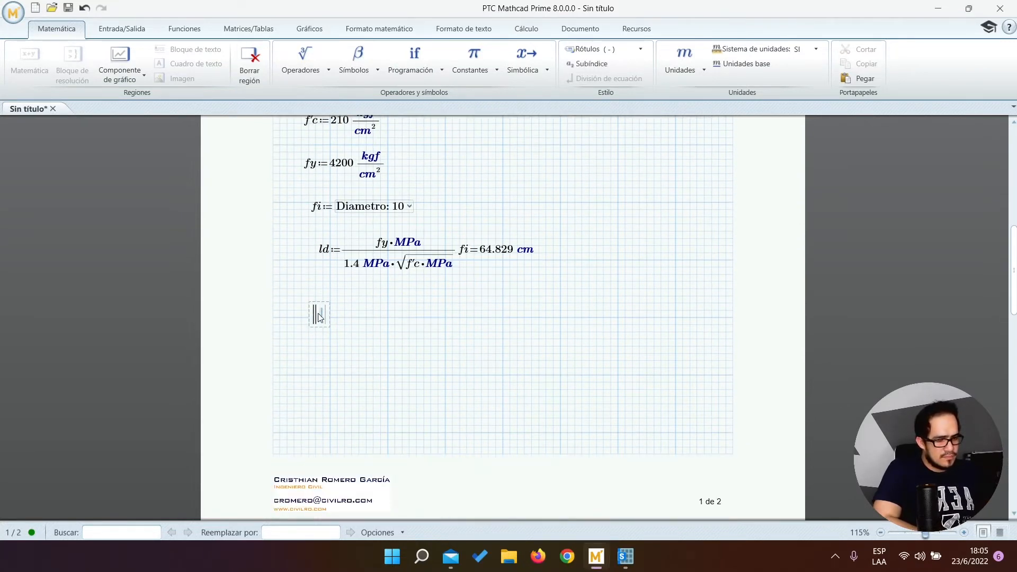
pyautogui.scroll(2, 319, 318)
pyautogui.press('}')
pyautogui.write('l')
pyautogui.scroll(-1, 381, 331)
pyautogui.write('d>=(L/2 -')
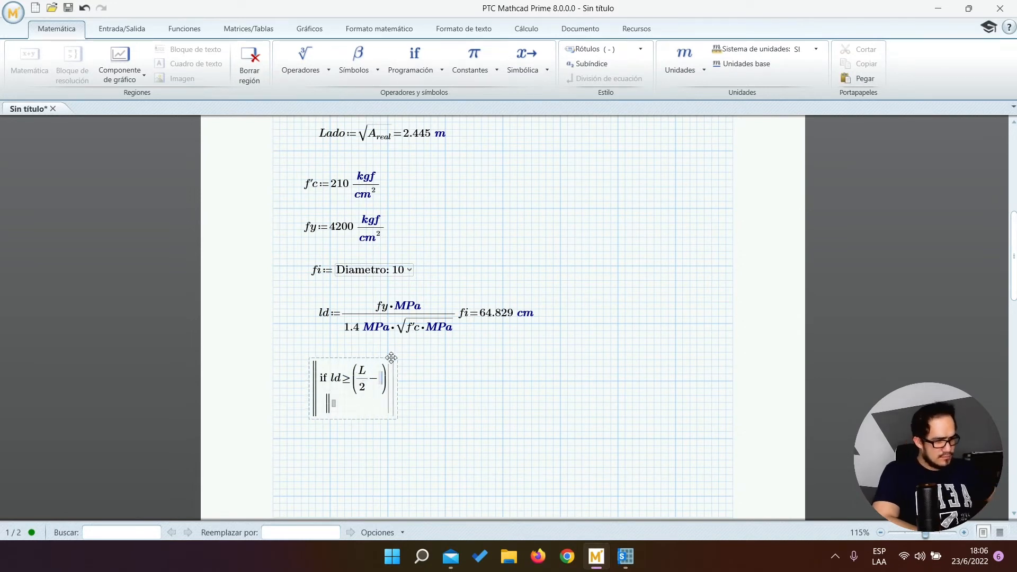
pyautogui.write('L.col/2 -recu')
# Step: Make the if branch return "Necesita Patas" and add an else branch returning "No necesita Patas"
pyautogui.click(334, 403)
pyautogui.write('"Necesita Patas”')
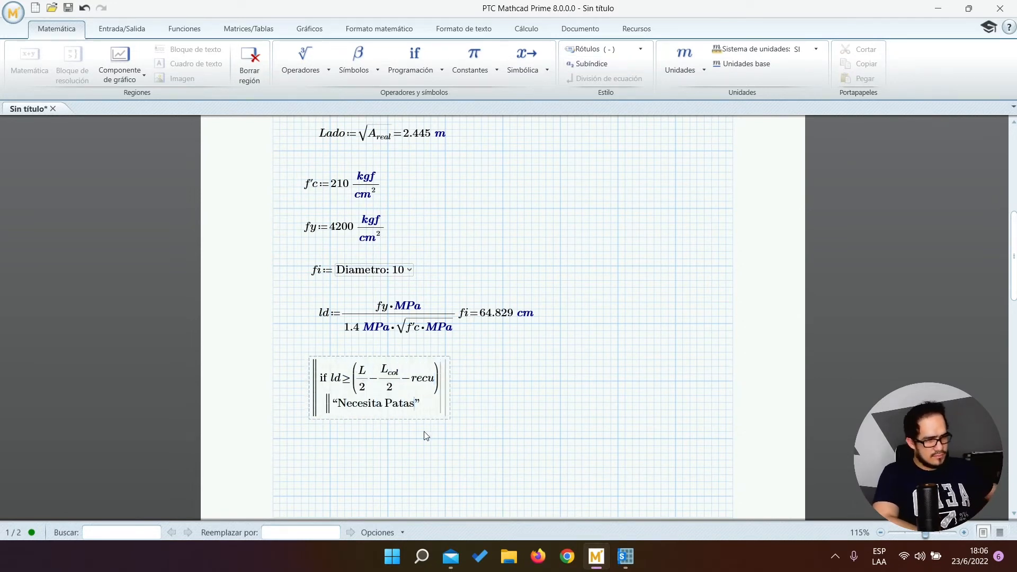
pyautogui.click(426, 73)
pyautogui.click(426, 106)
pyautogui.write('"No necesita Patas”')
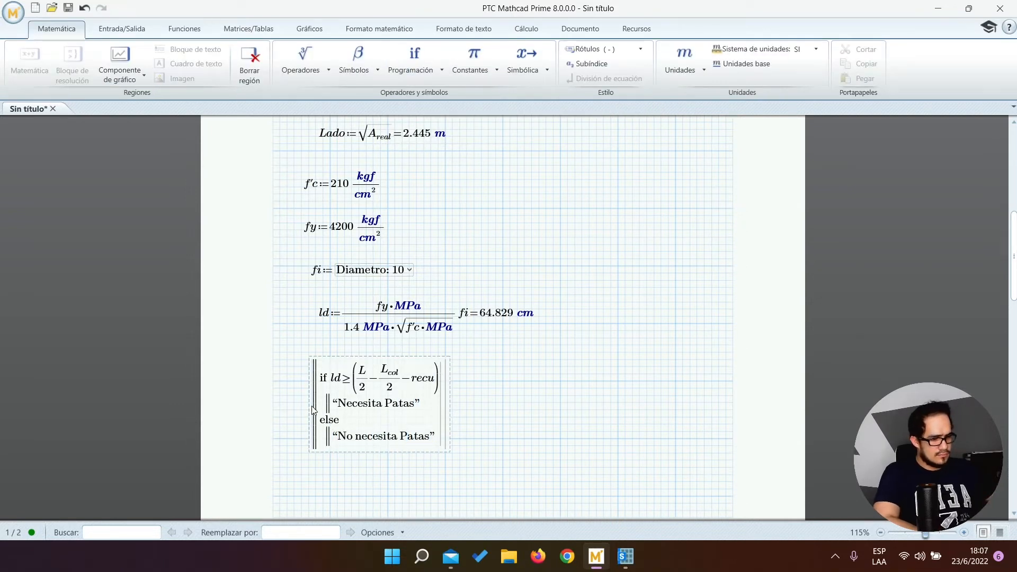
# Step: Evaluate the if/else program and move its region a little further down below the ld expression
pyautogui.write('=')
pyautogui.moveTo(382, 356); pyautogui.dragTo(378, 396)
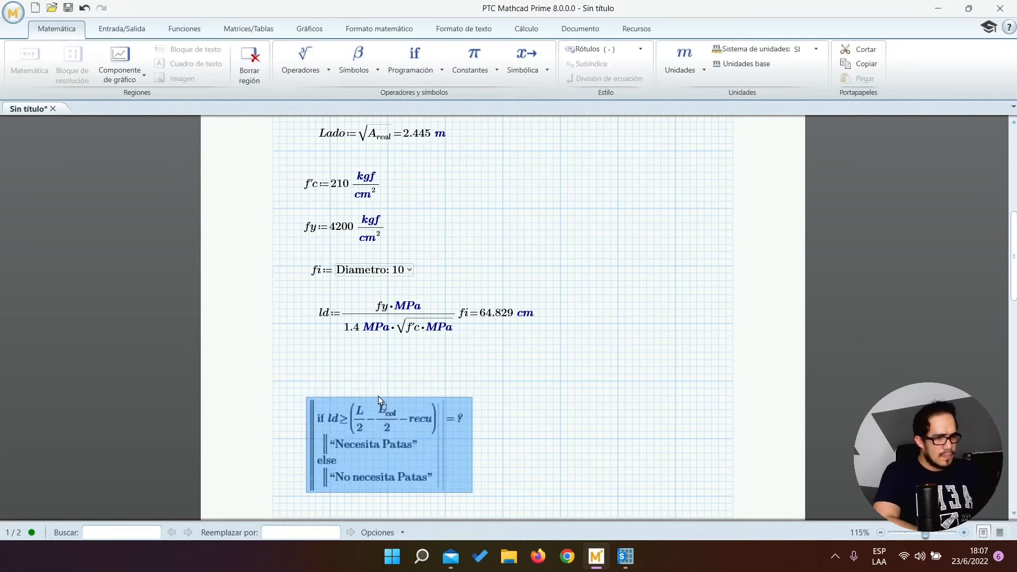
pyautogui.click(547, 402)
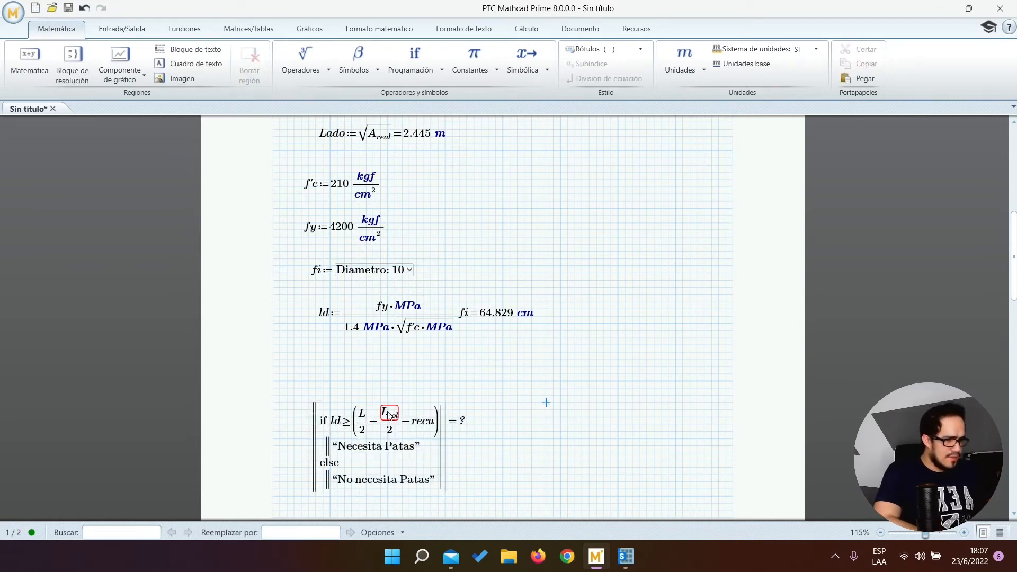
pyautogui.click(441, 402)
# Step: Define the column side L_col as 30 cm and the cover recu as 75 mm beside the loads under Datos
pyautogui.scroll(3, 445, 371)
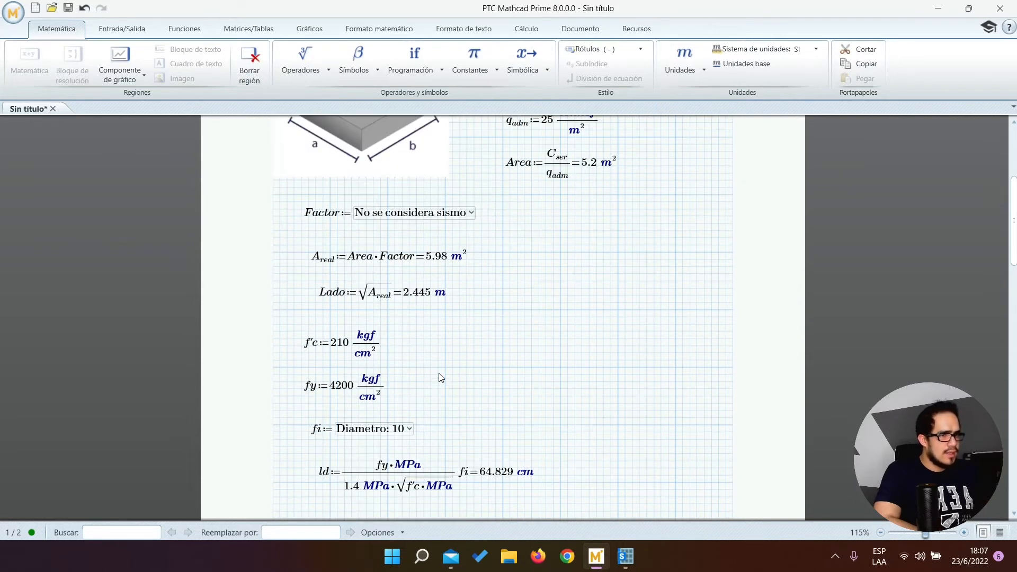
pyautogui.scroll(4, 439, 373)
pyautogui.scroll(-2, 307, 330)
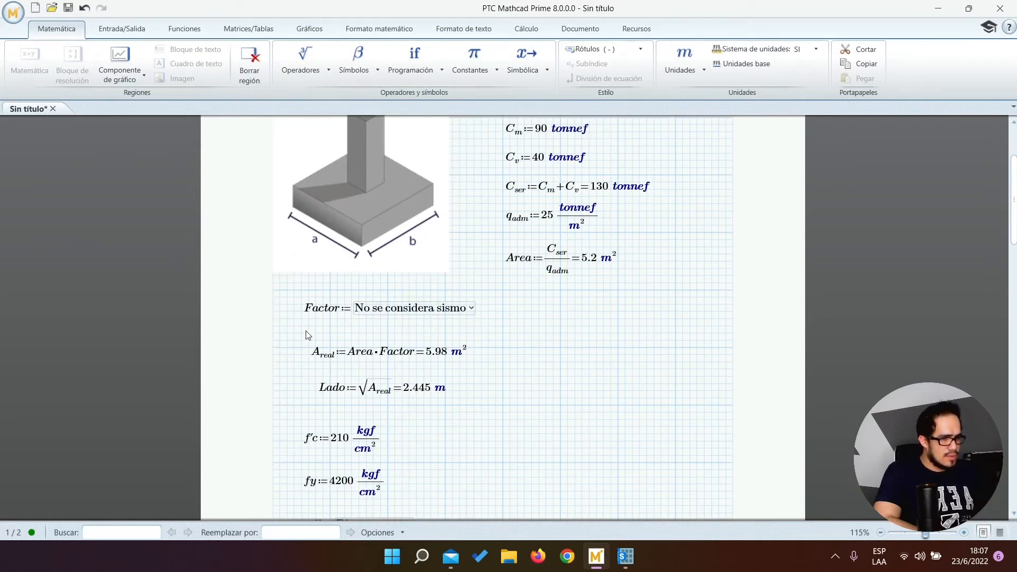
pyautogui.scroll(2, 534, 277)
pyautogui.click(675, 225)
pyautogui.write('L.col:30cm')
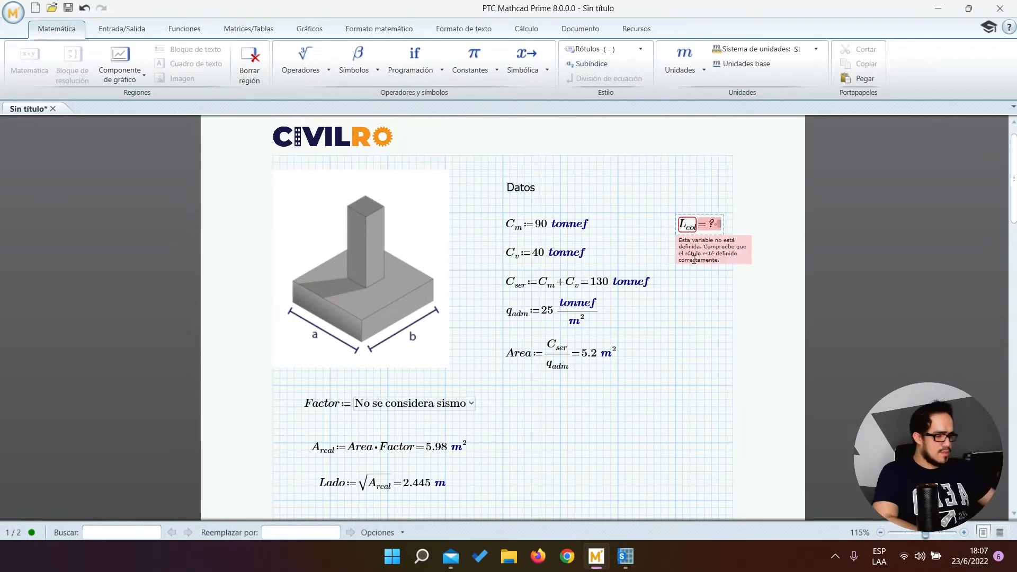
pyautogui.click(685, 267)
pyautogui.write('Recu:7')
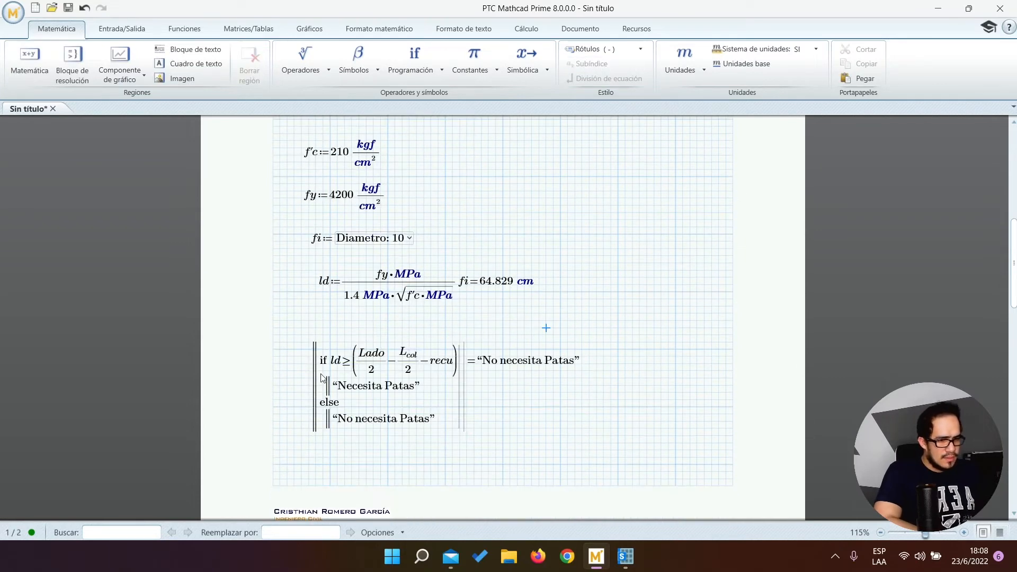
pyautogui.click(315, 373)
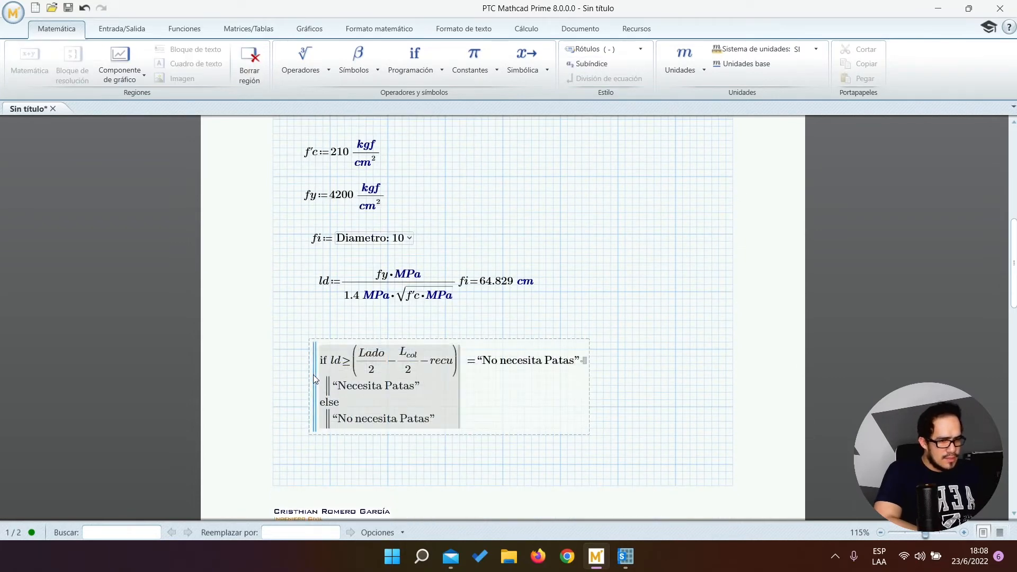
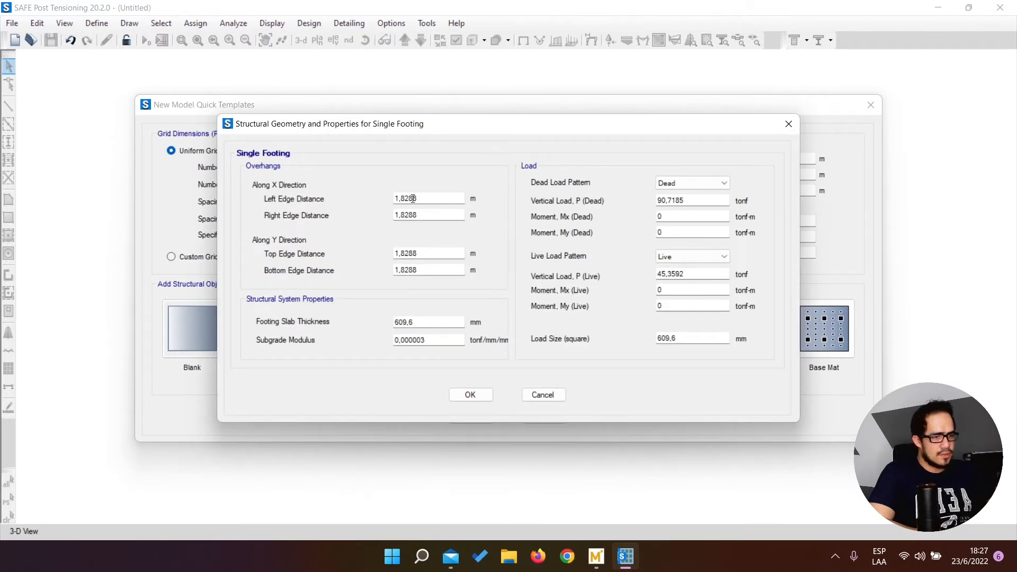
# Step: Go through the four overhang distances of the single footing in SAFE and look up the side length Lado in the Mathcad worksheet
pyautogui.click(439, 197)
pyautogui.press('Tab')
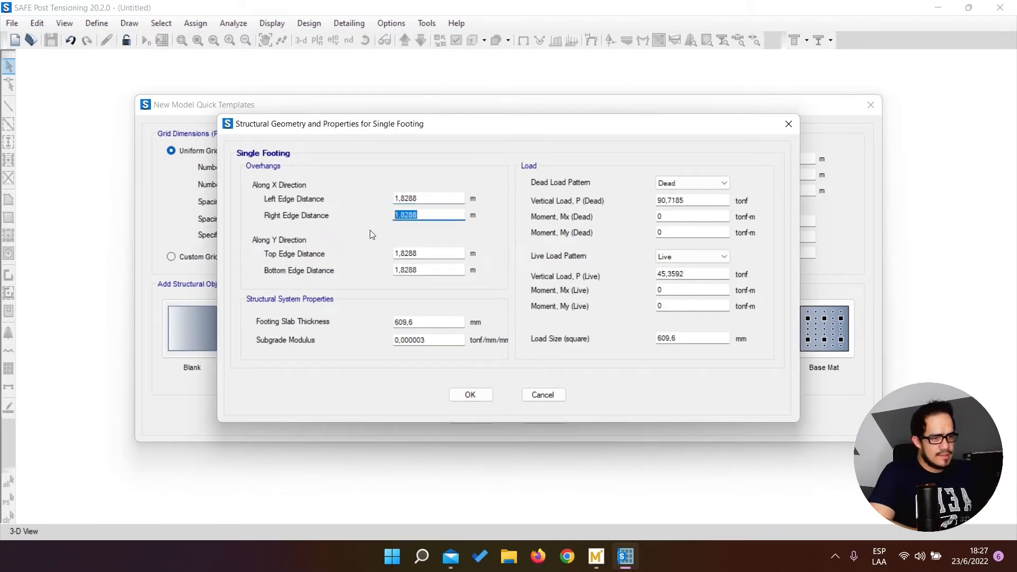
pyautogui.press('Tab')
pyautogui.press('Tab')
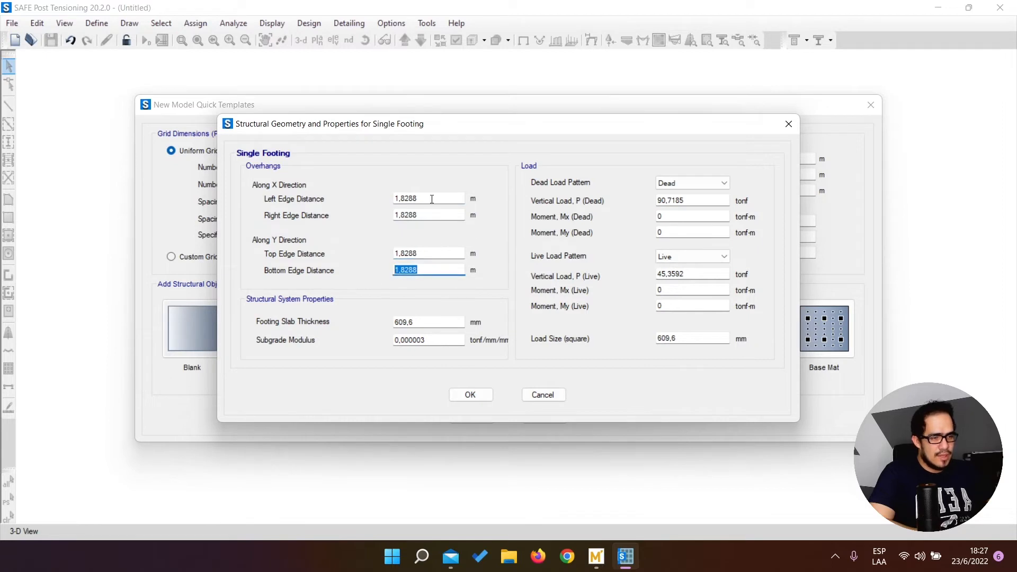
pyautogui.moveTo(427, 198); pyautogui.dragTo(402, 198)
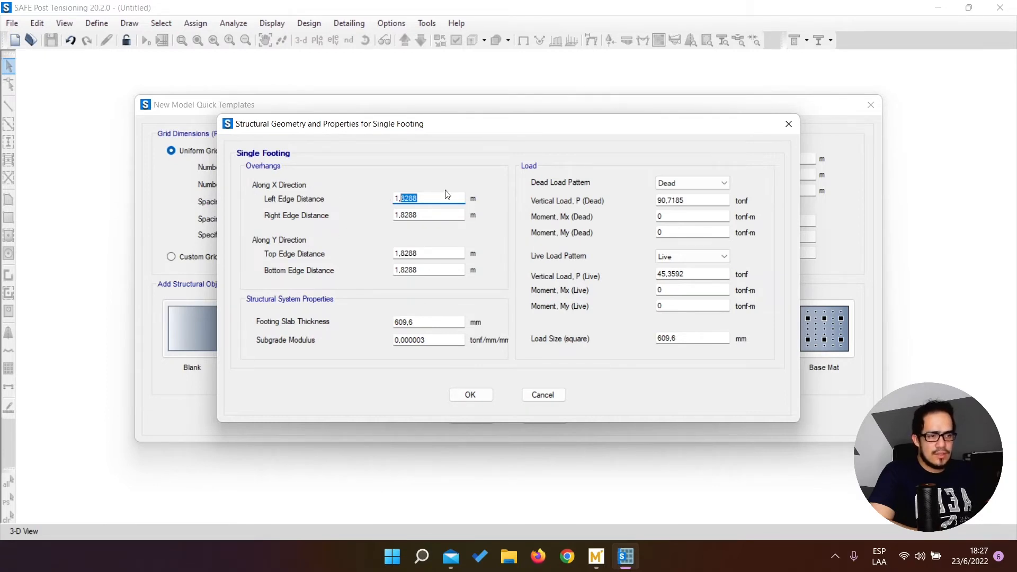
pyautogui.click(596, 557)
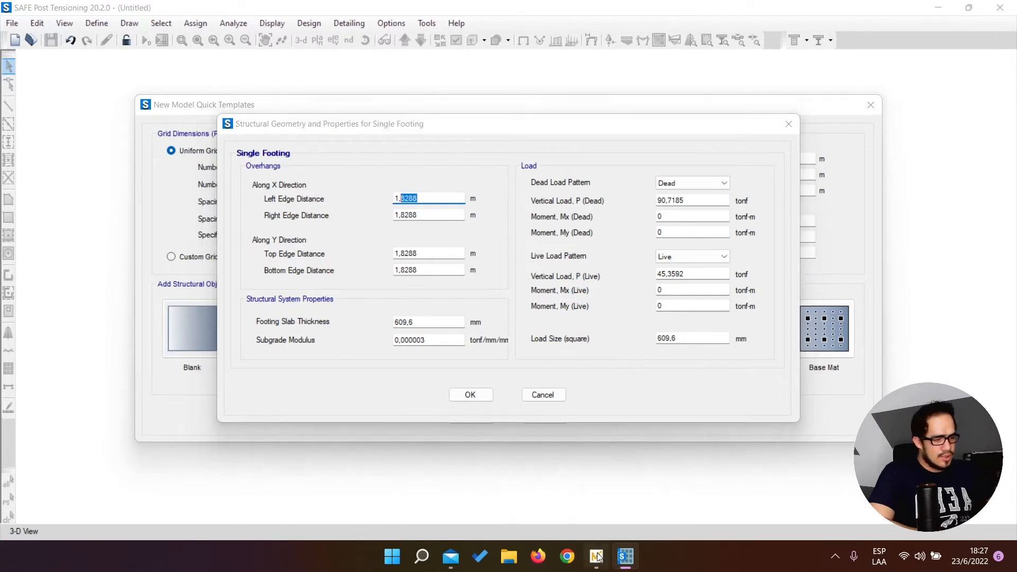
pyautogui.scroll(-3, 606, 276)
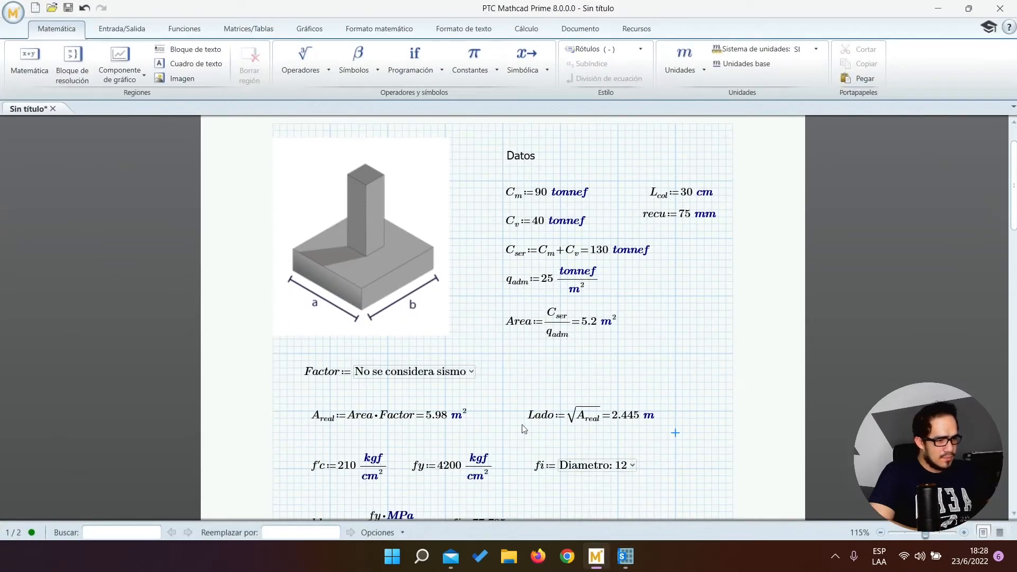
pyautogui.click(938, 8)
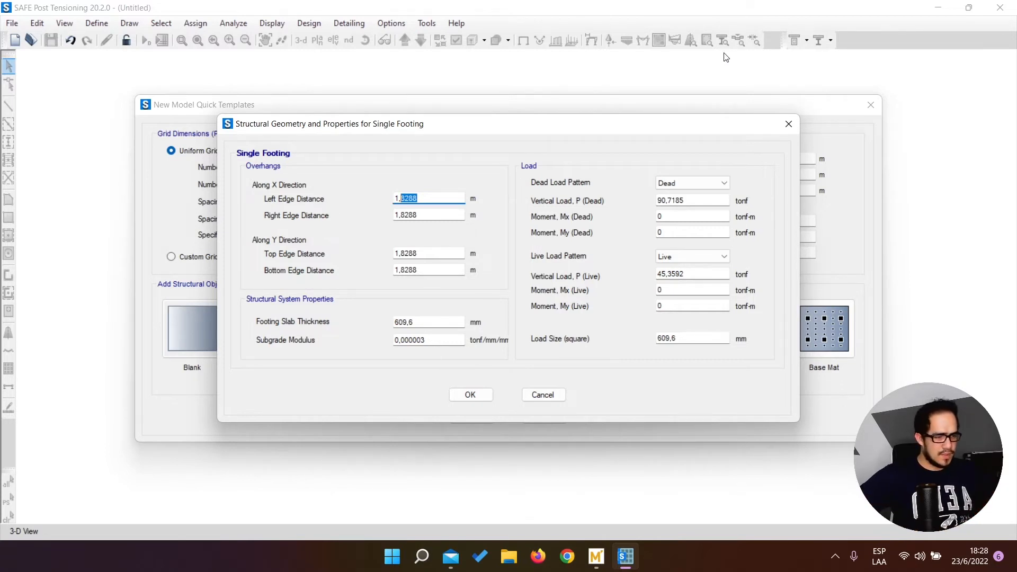
# Step: Set the left, right, top and bottom edge distances to 1,225 m and the footing slab thickness to 250 mm
pyautogui.write('225')
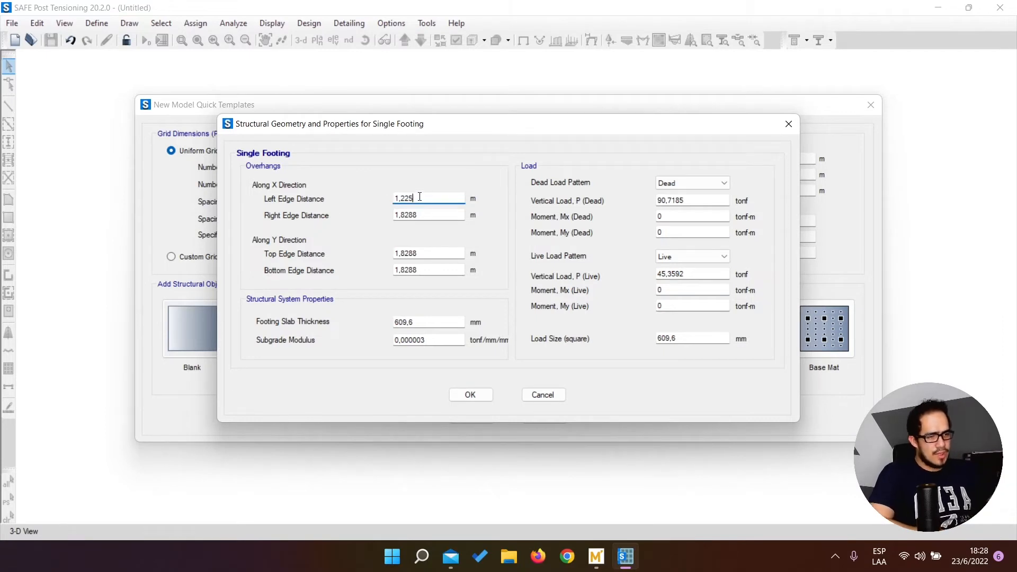
pyautogui.moveTo(417, 199); pyautogui.dragTo(379, 220)
pyautogui.write('1,225')
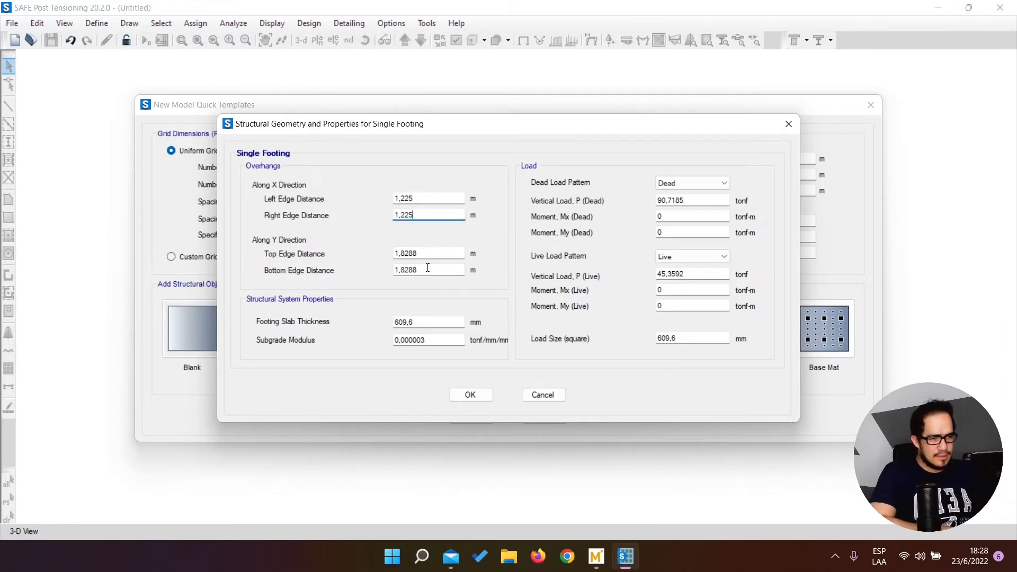
pyautogui.moveTo(423, 254); pyautogui.dragTo(374, 274)
pyautogui.write('1,225')
pyautogui.write('1,225')
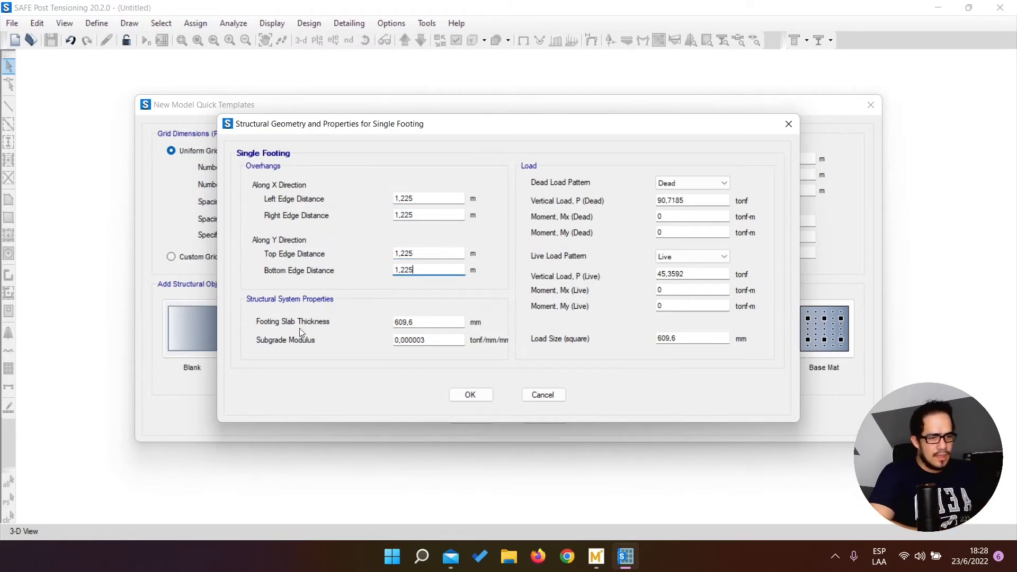
pyautogui.moveTo(431, 323); pyautogui.dragTo(385, 321)
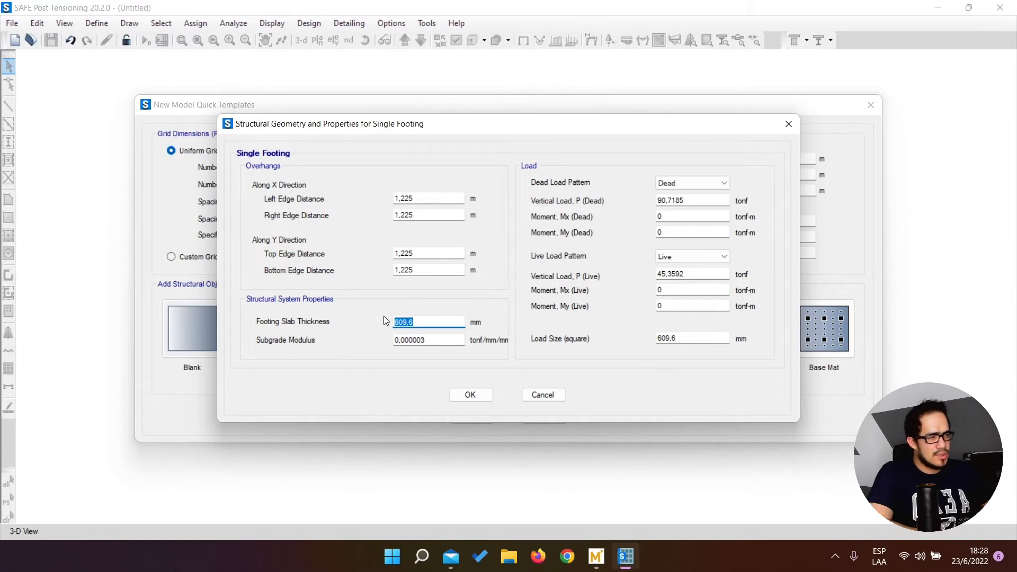
pyautogui.write('250')
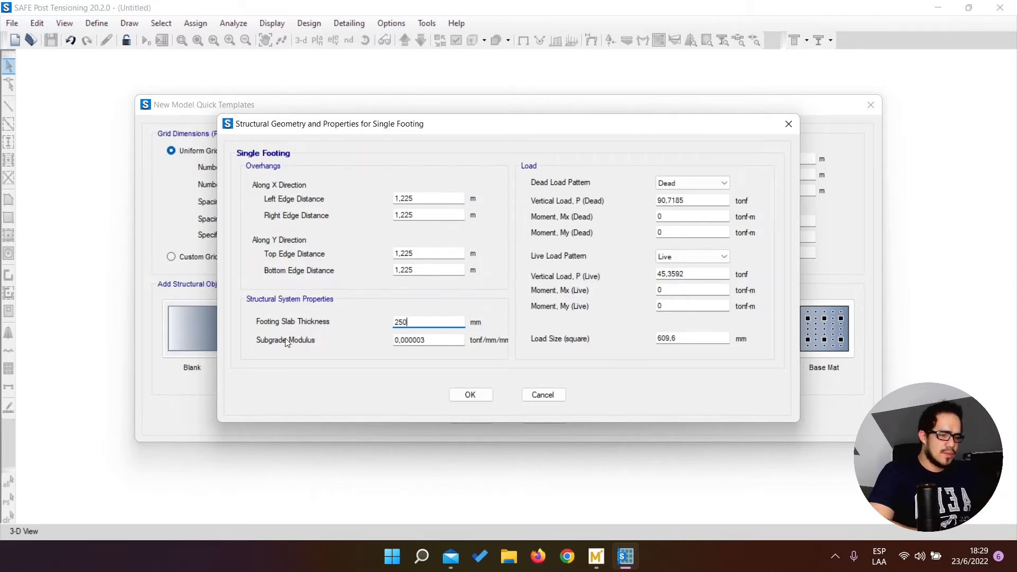
# Step: Set the footing's subgrade modulus by calculating the formula 130*25 in the CSI Calculator with units of m and tonf
pyautogui.click(451, 340)
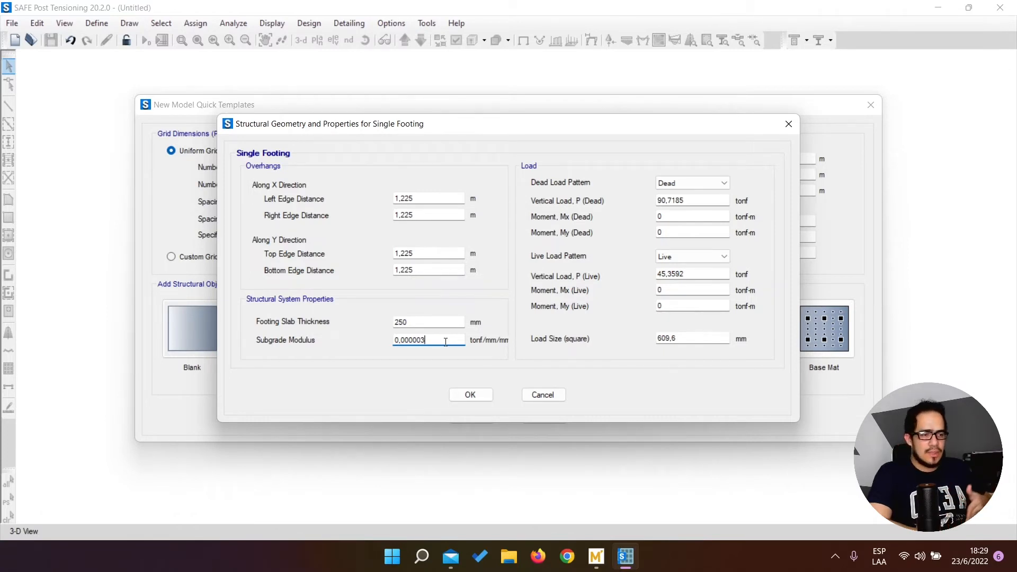
pyautogui.hotkey('shift', 'Return')
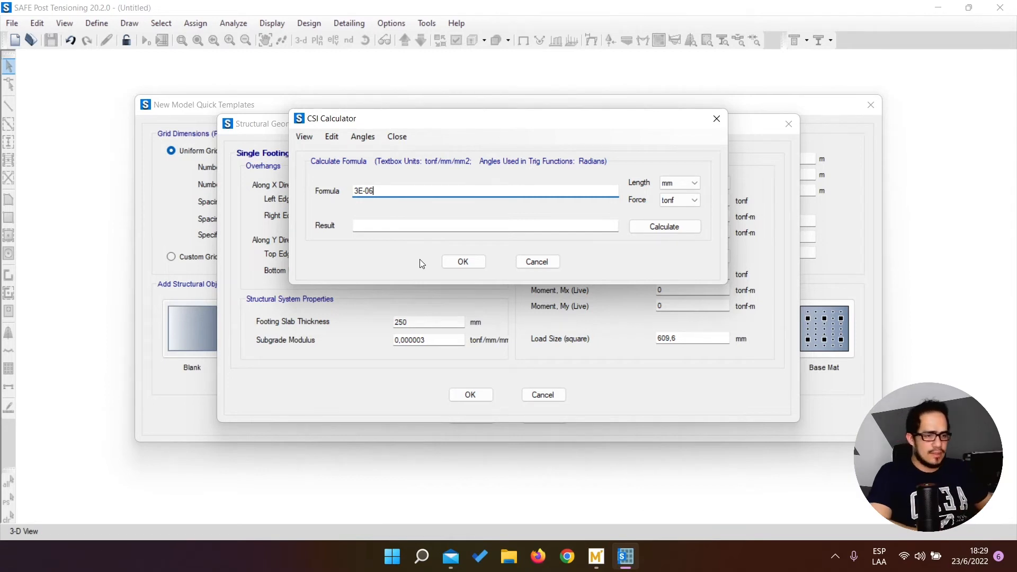
pyautogui.press('BackSpace')
pyautogui.press('BackSpace')
pyautogui.press('BackSpace')
pyautogui.press('BackSpace')
pyautogui.press('BackSpace')
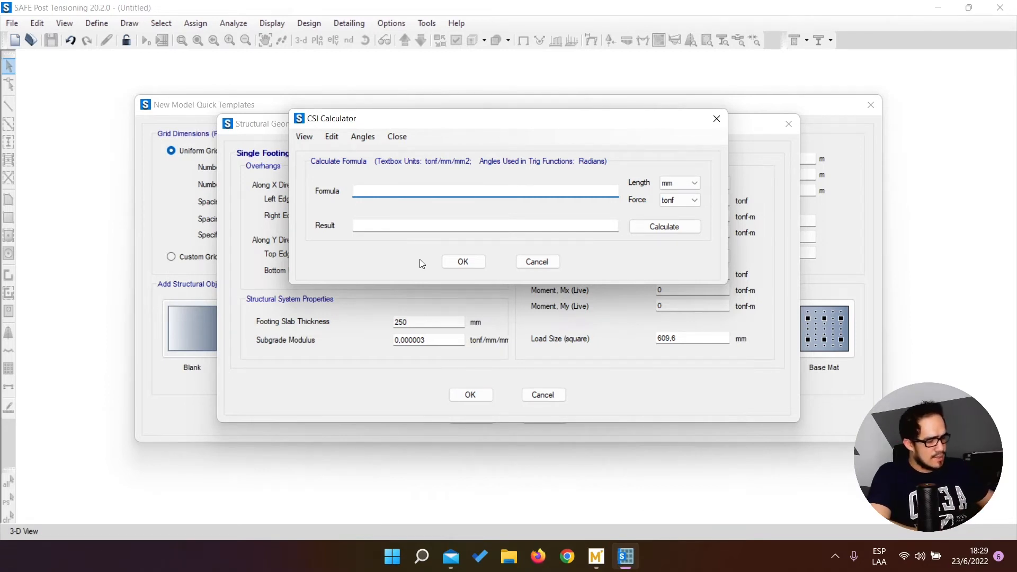
pyautogui.write('130*')
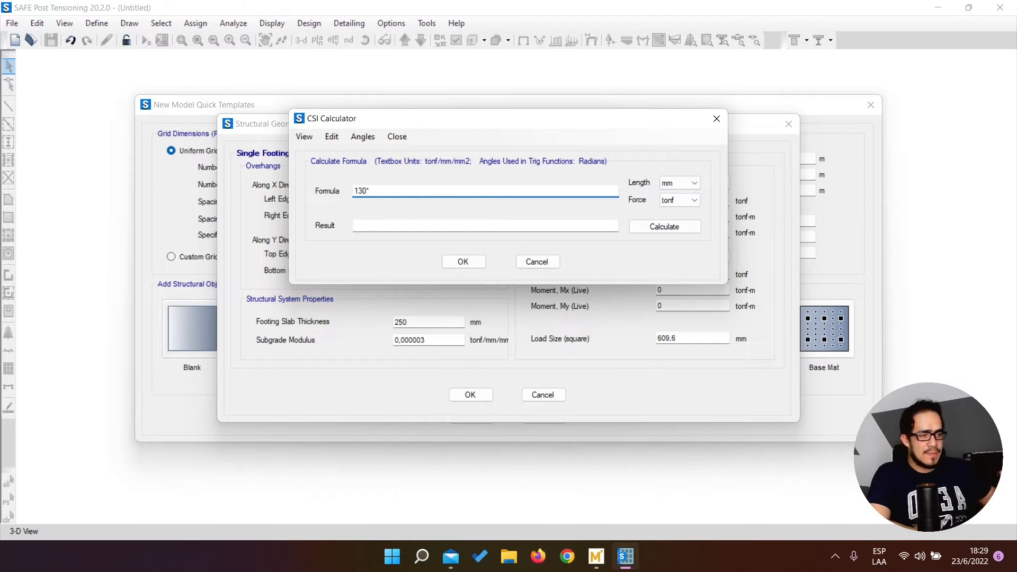
pyautogui.write('°25')
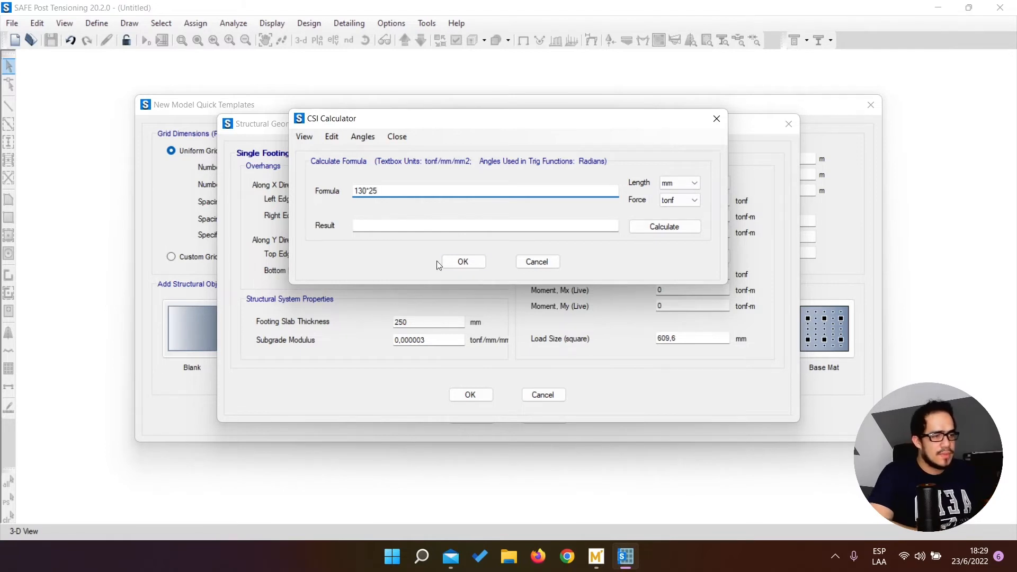
pyautogui.click(684, 183)
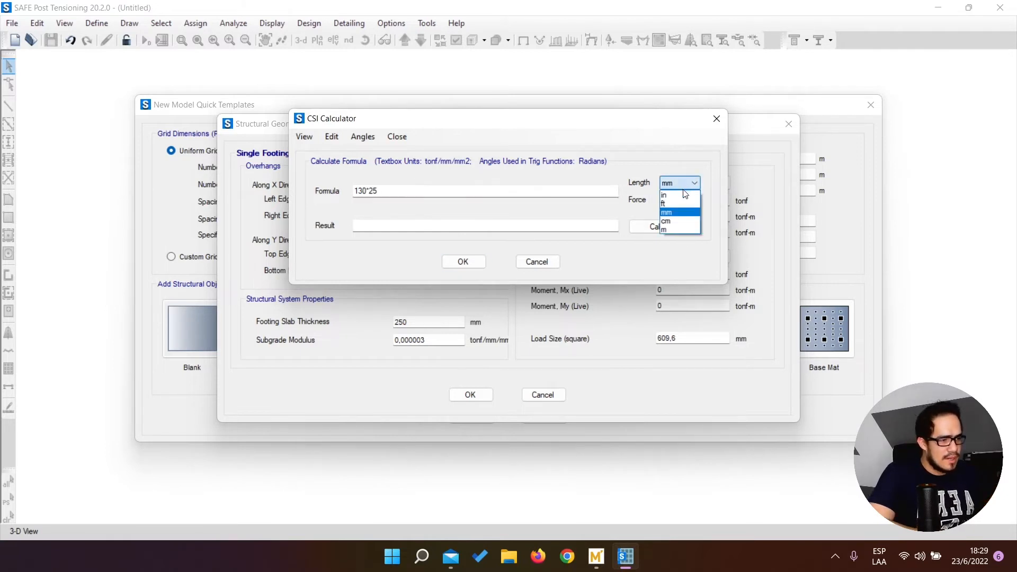
pyautogui.click(678, 229)
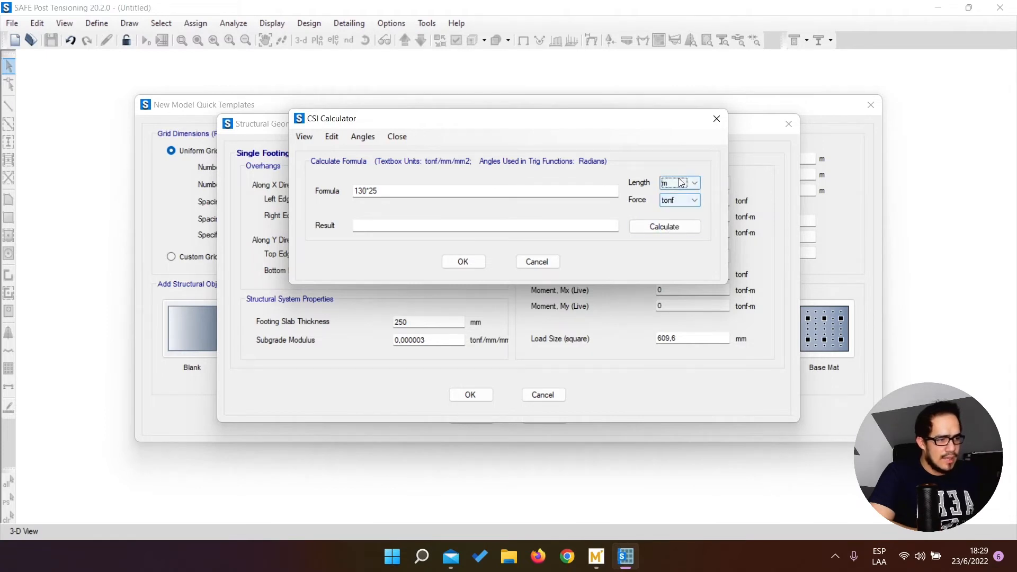
pyautogui.click(664, 229)
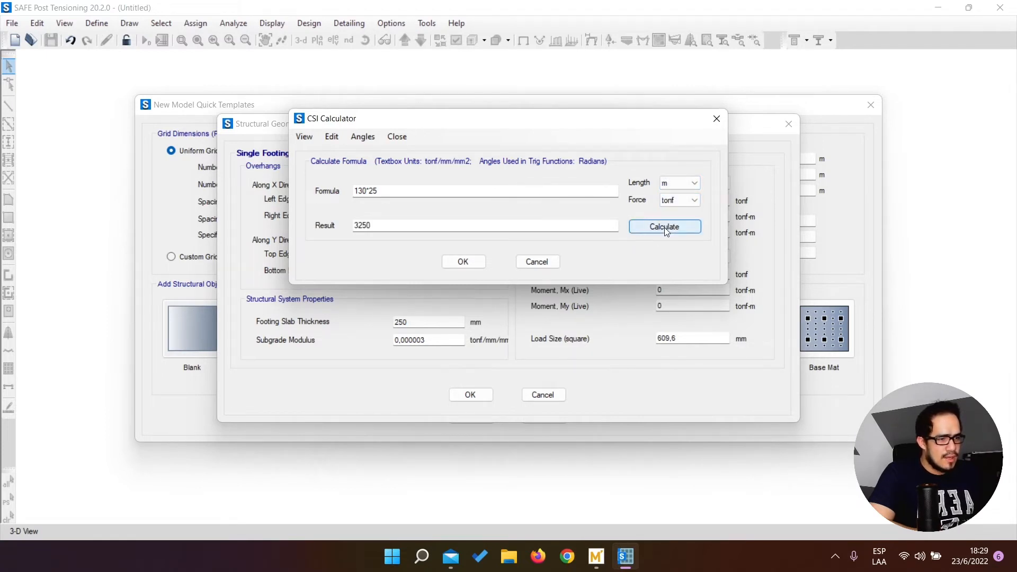
pyautogui.moveTo(375, 227); pyautogui.dragTo(341, 229)
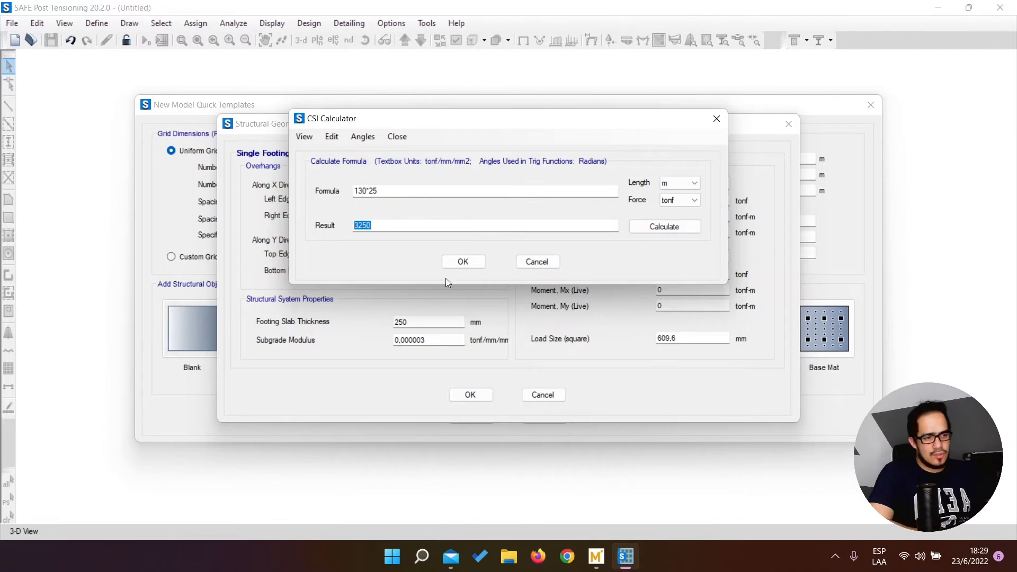
pyautogui.click(463, 262)
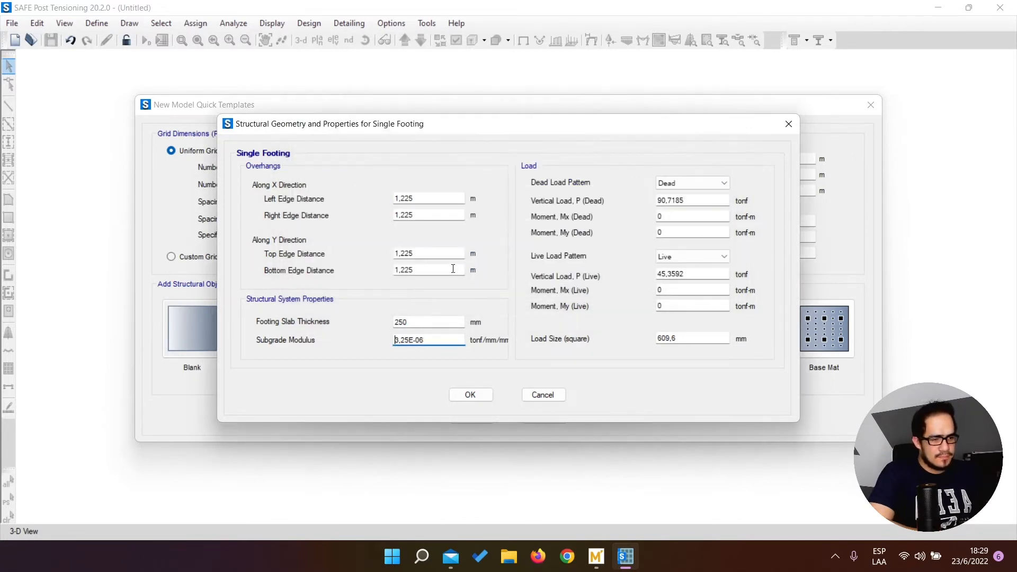
# Step: Set the footing's vertical loads to 90 tonf for Dead and 40 tonf for Live
pyautogui.moveTo(692, 201); pyautogui.dragTo(653, 202)
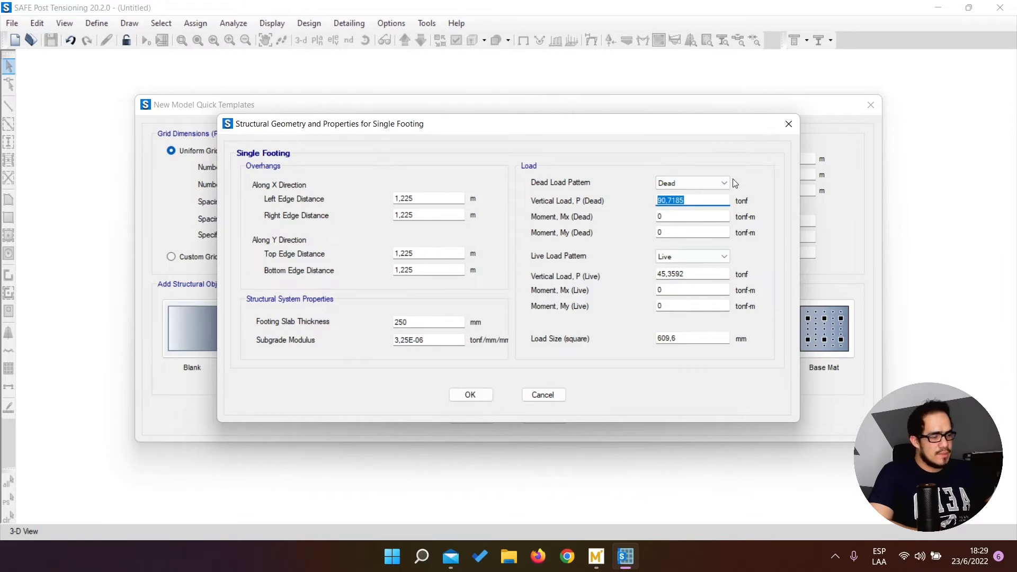
pyautogui.write('90')
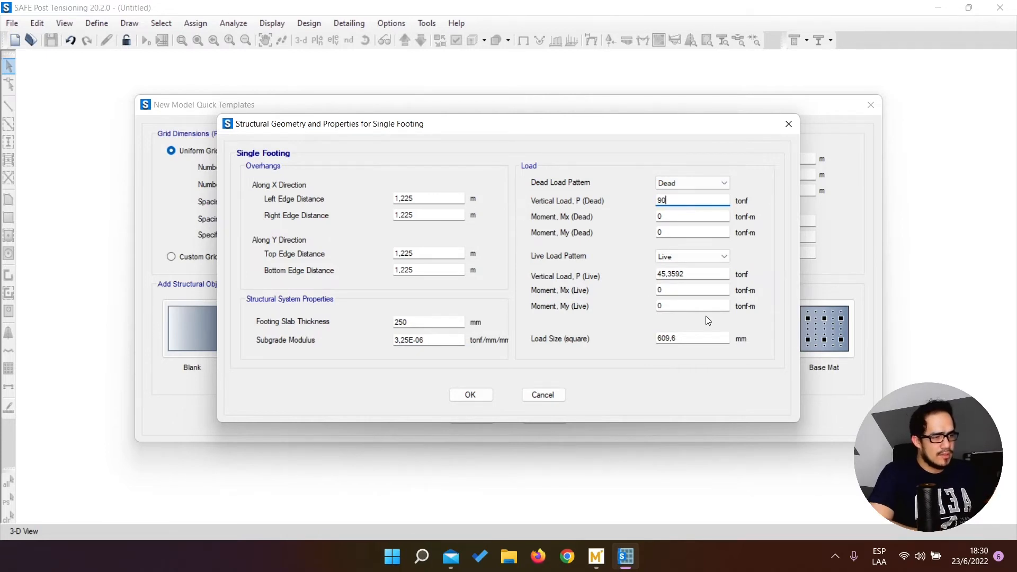
pyautogui.moveTo(694, 274); pyautogui.dragTo(624, 271)
pyautogui.write('40')
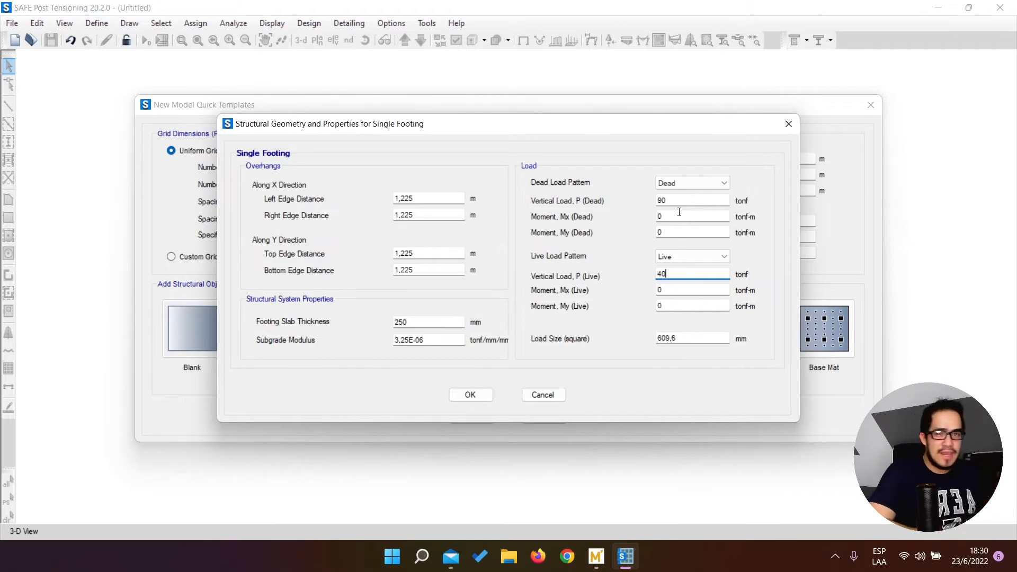
# Step: Set the Mx and My moments to 9 tonf-m for the dead load and 4 tonf-m for the live load
pyautogui.moveTo(671, 214); pyautogui.dragTo(660, 232)
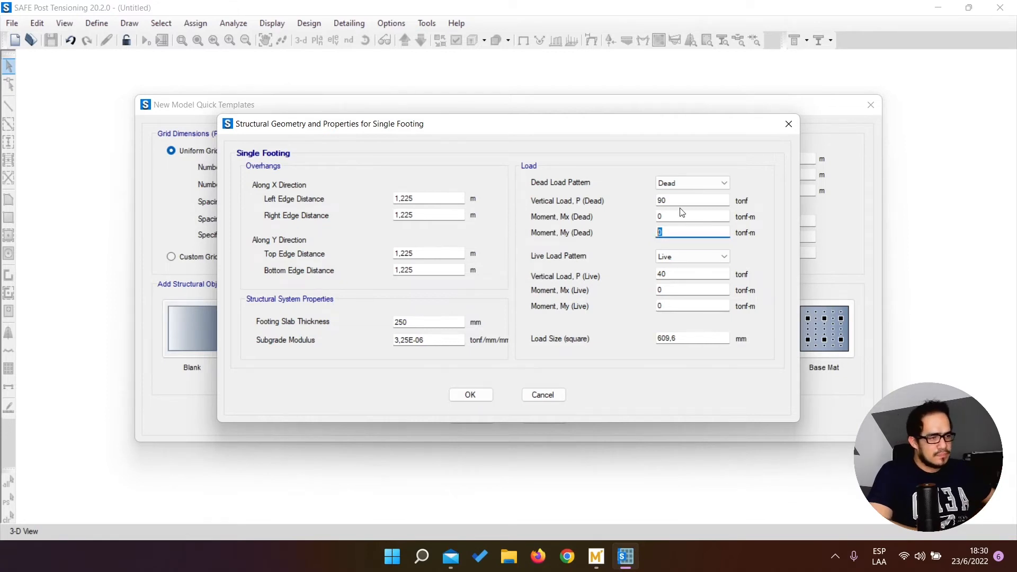
pyautogui.moveTo(671, 217); pyautogui.dragTo(657, 218)
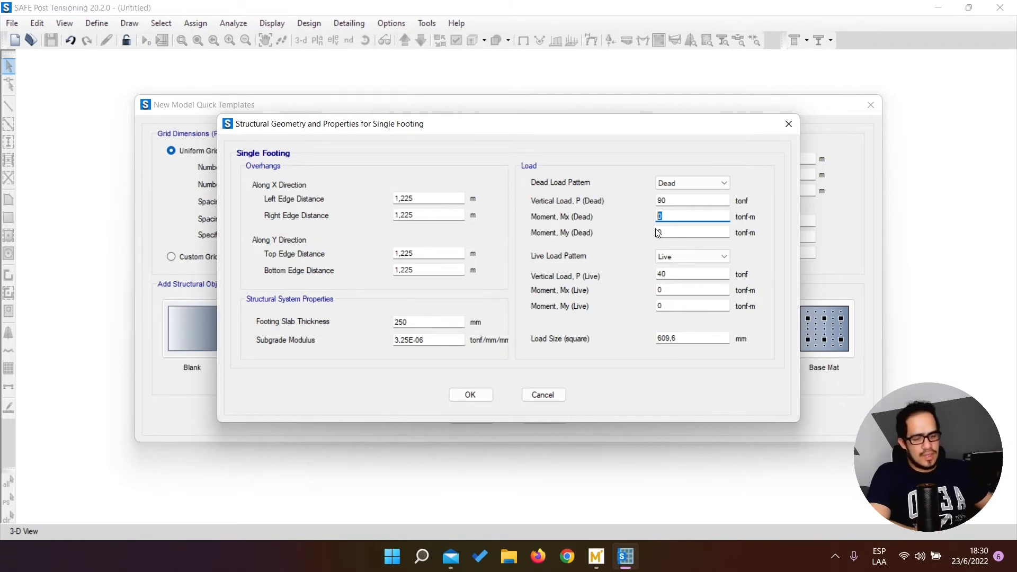
pyautogui.write('9')
pyautogui.press('Tab')
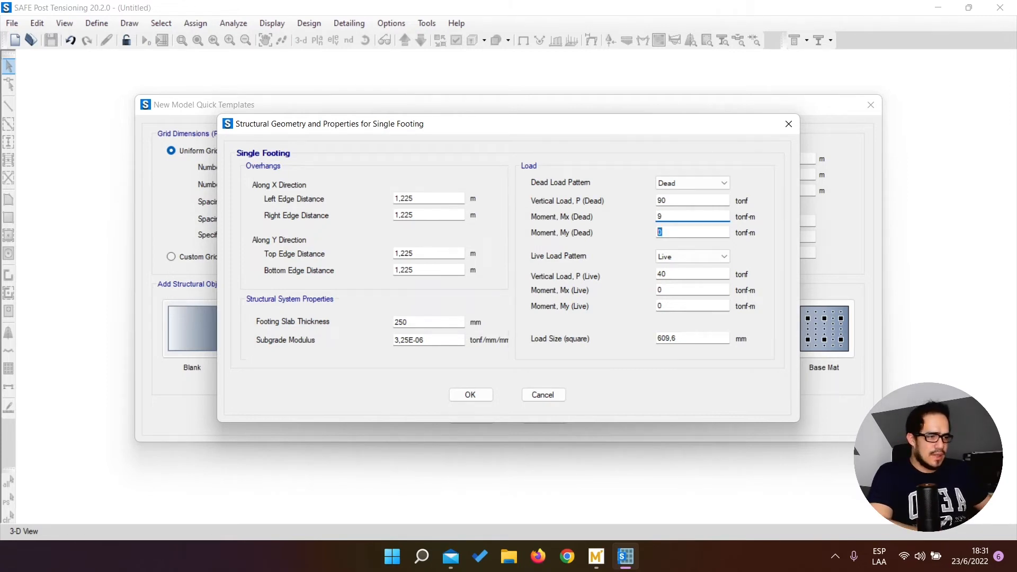
pyautogui.write('9')
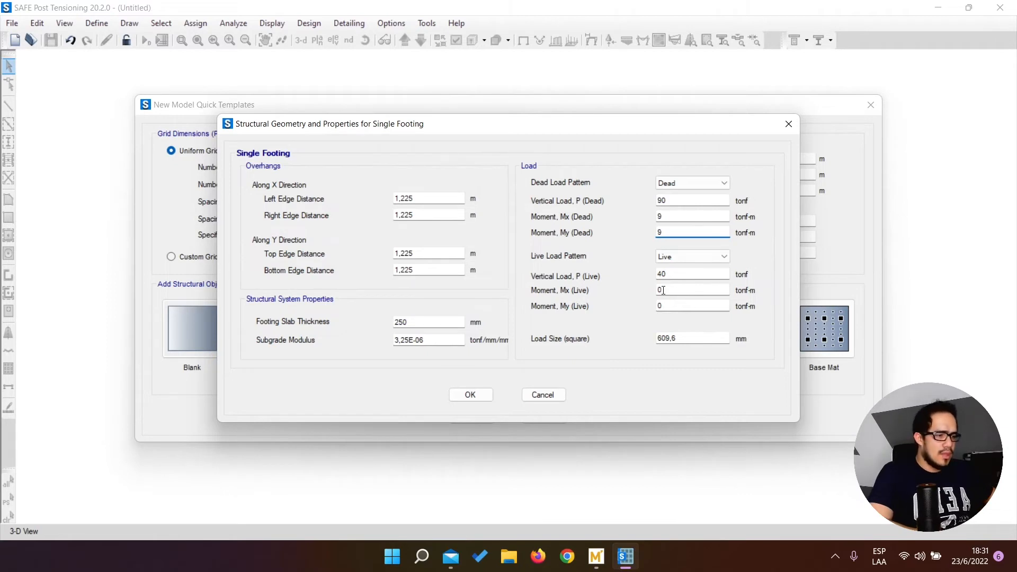
pyautogui.moveTo(667, 291); pyautogui.dragTo(649, 293)
pyautogui.write('4')
pyautogui.press('Tab')
pyautogui.write('4')
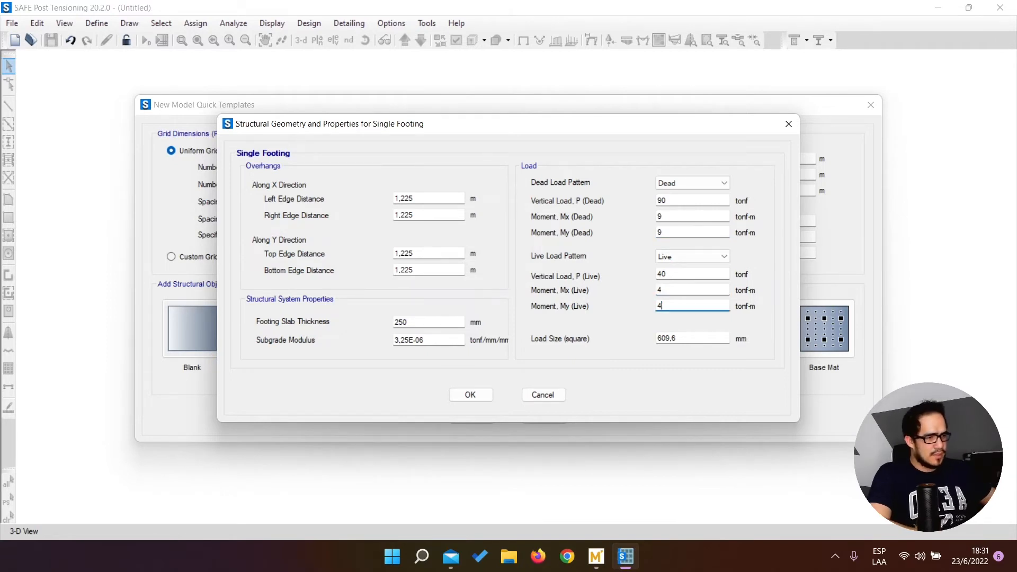
# Step: Look up the column side L_col in the Mathcad worksheet and set the square load size in SAFE to 300 mm
pyautogui.press('Tab')
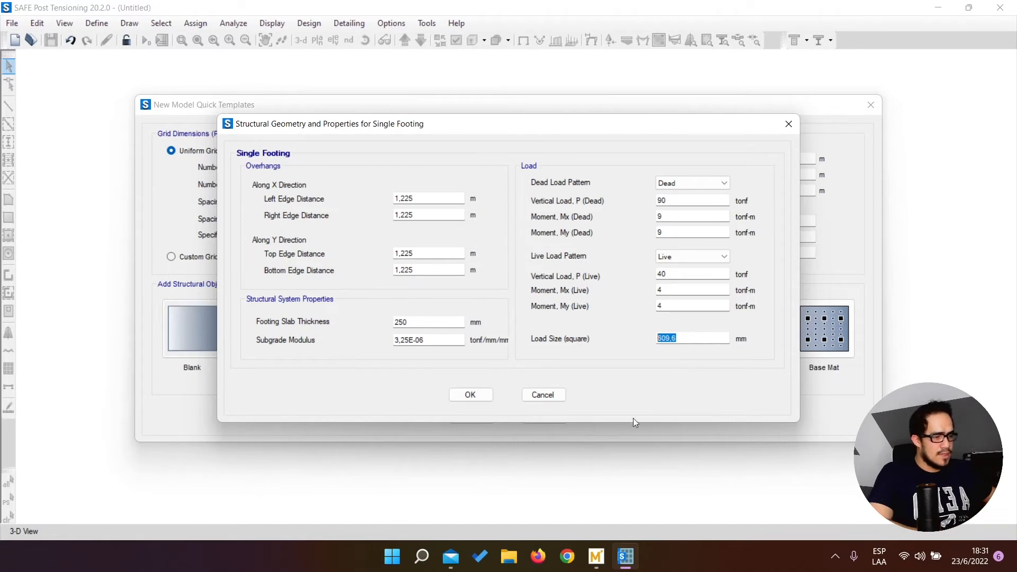
pyautogui.click(596, 556)
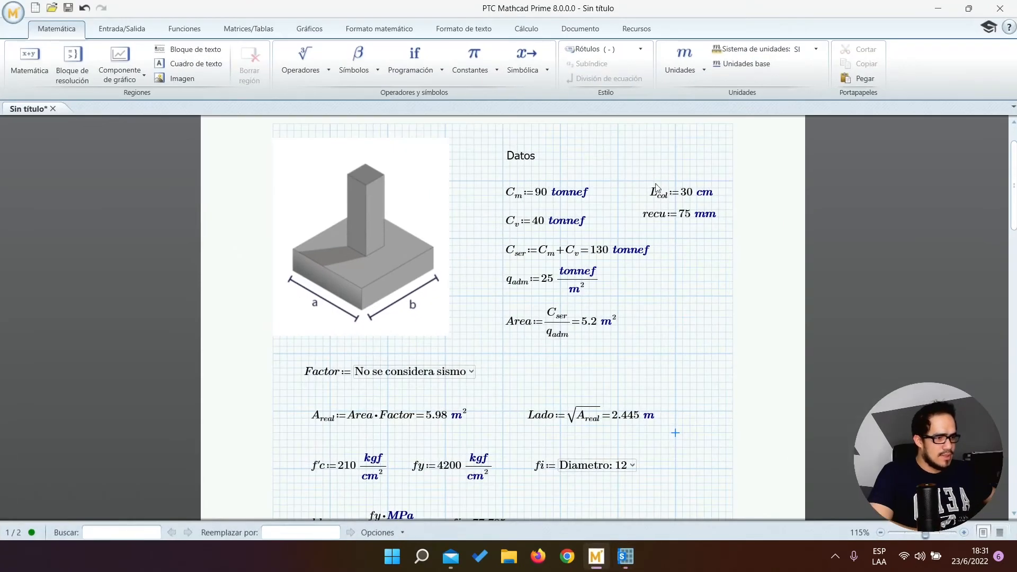
pyautogui.moveTo(633, 173); pyautogui.dragTo(730, 232)
pyautogui.click(725, 195)
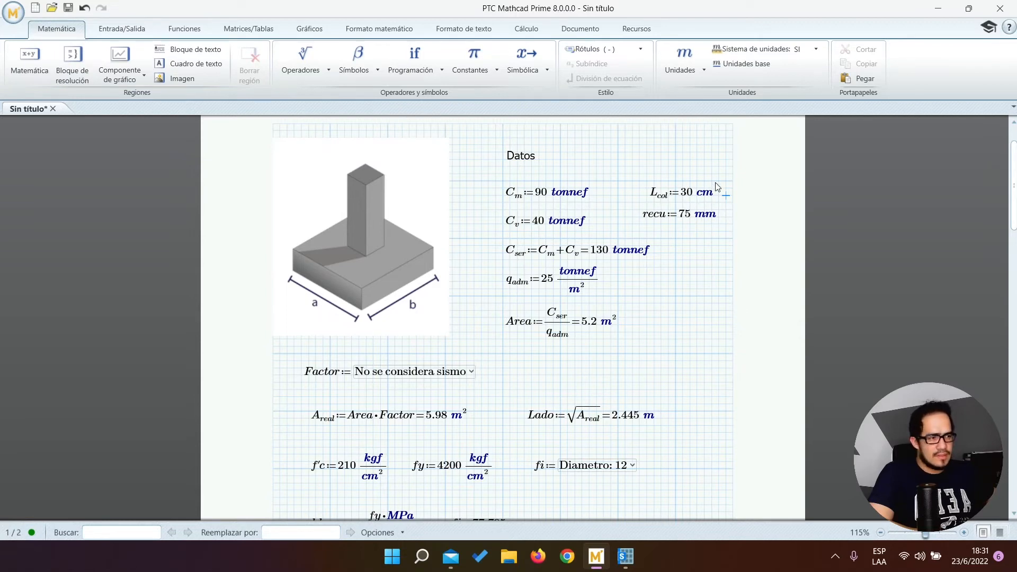
pyautogui.moveTo(633, 173); pyautogui.dragTo(731, 215)
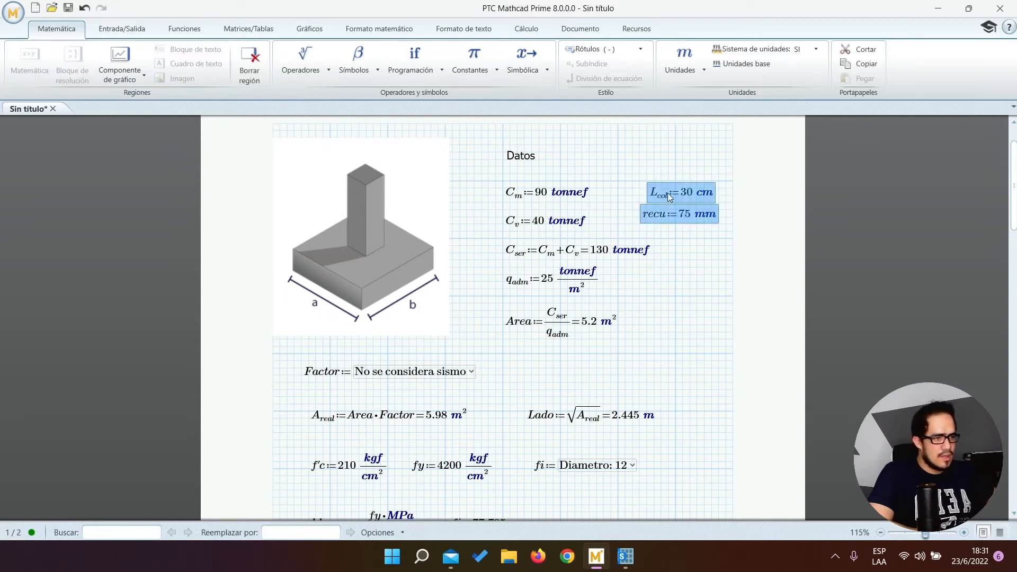
pyautogui.click(706, 196)
pyautogui.click(932, 6)
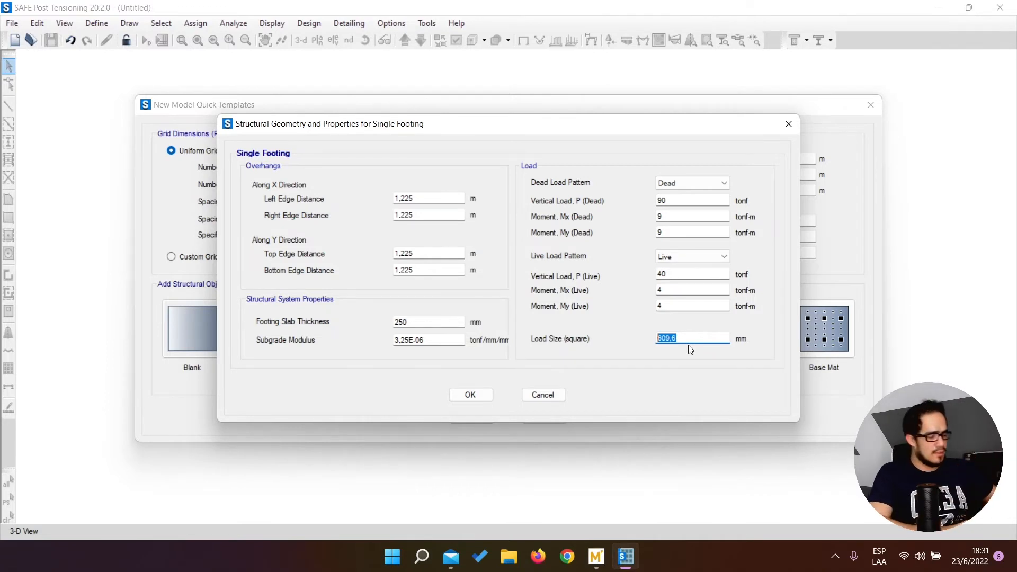
pyautogui.write('300')
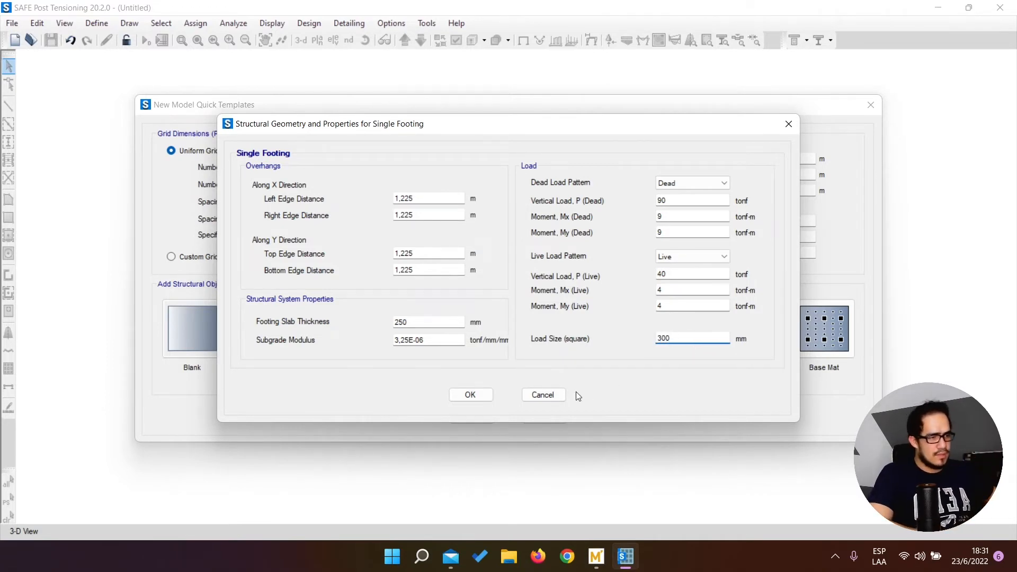
# Step: Create the model from the Single Footing template and inspect it in an extruded 3-D view from the side
pyautogui.click(469, 396)
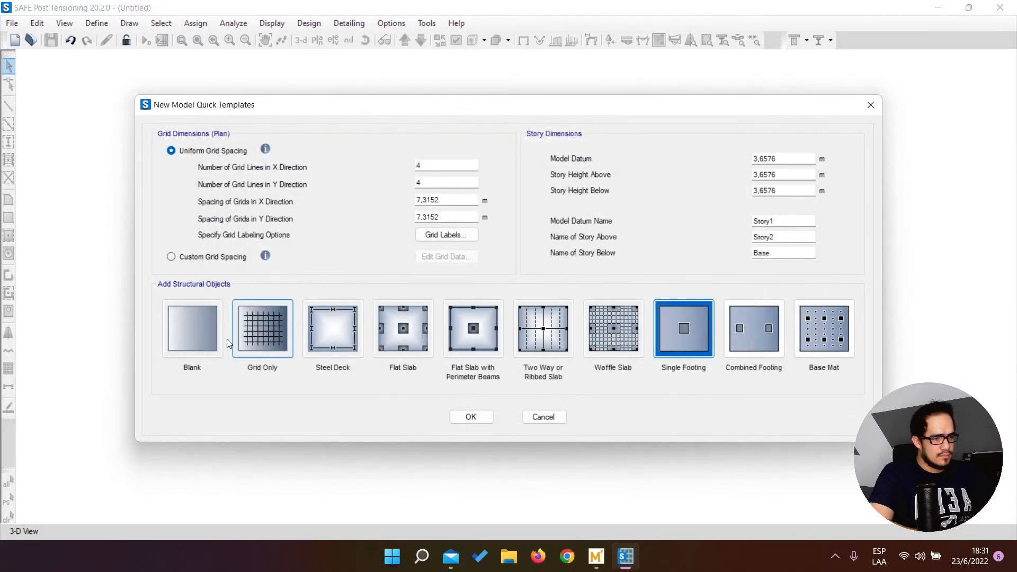
pyautogui.click(475, 417)
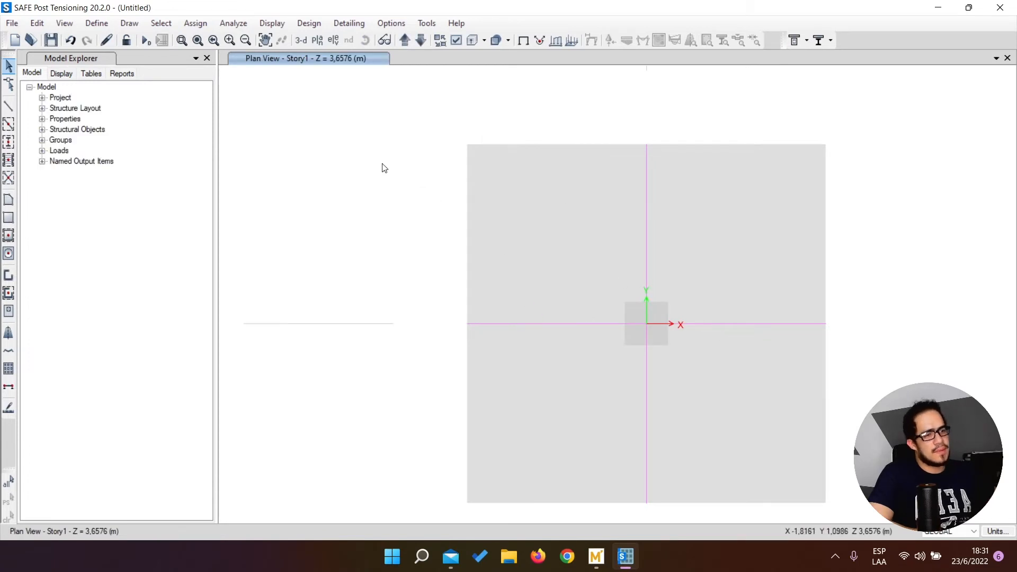
pyautogui.click(305, 40)
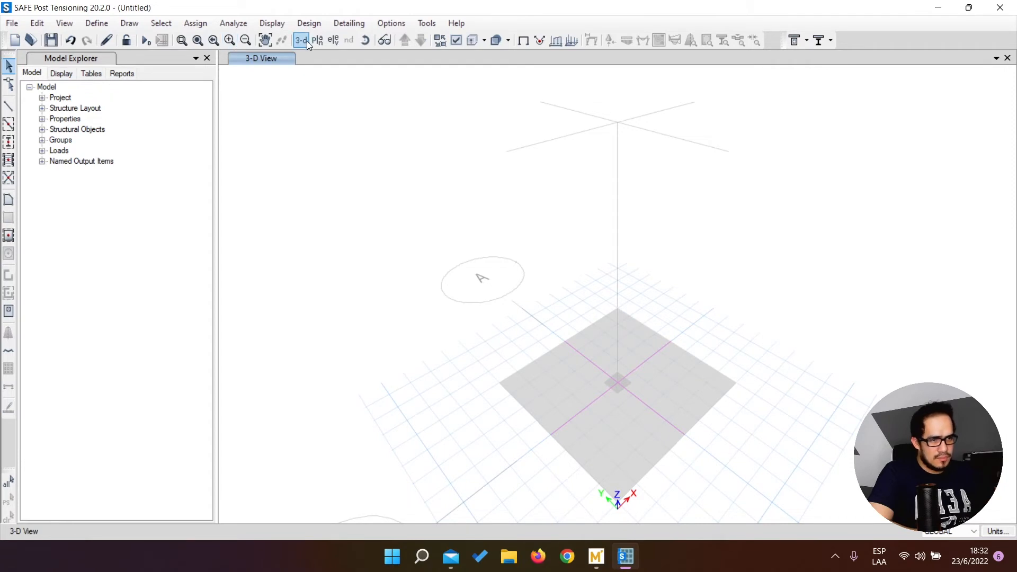
pyautogui.click(471, 40)
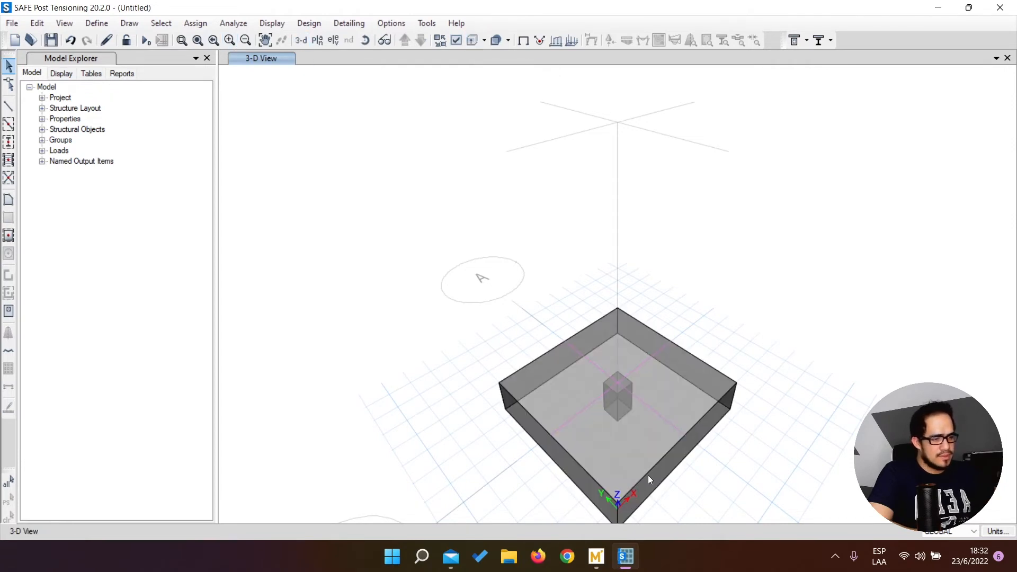
pyautogui.click(717, 412)
pyautogui.moveTo(717, 412); pyautogui.dragTo(690, 275, button='middle')
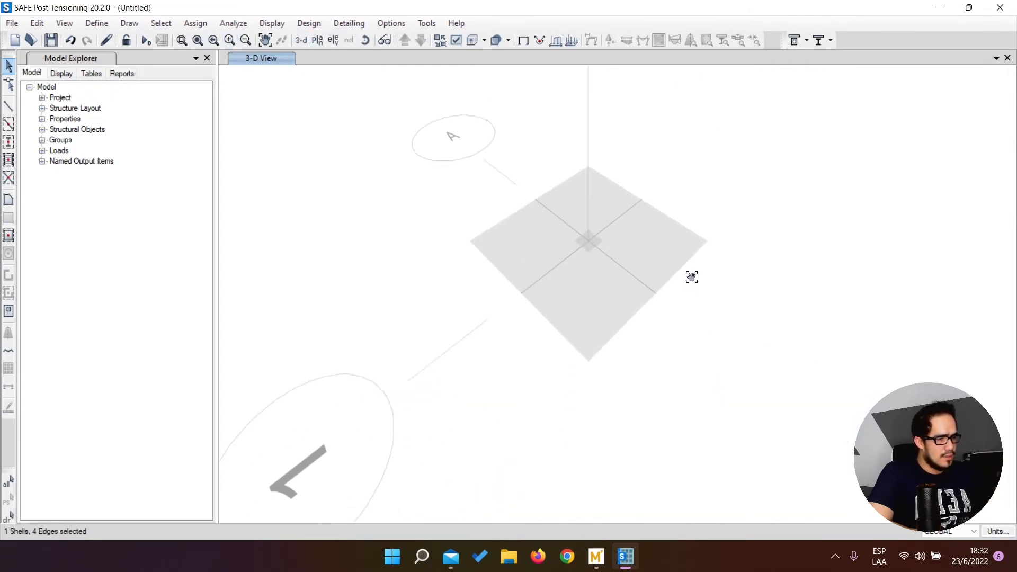
pyautogui.keyDown('shift'); pyautogui.moveTo(585, 265); pyautogui.dragTo(502, 273, button='middle'); pyautogui.keyUp('shift')
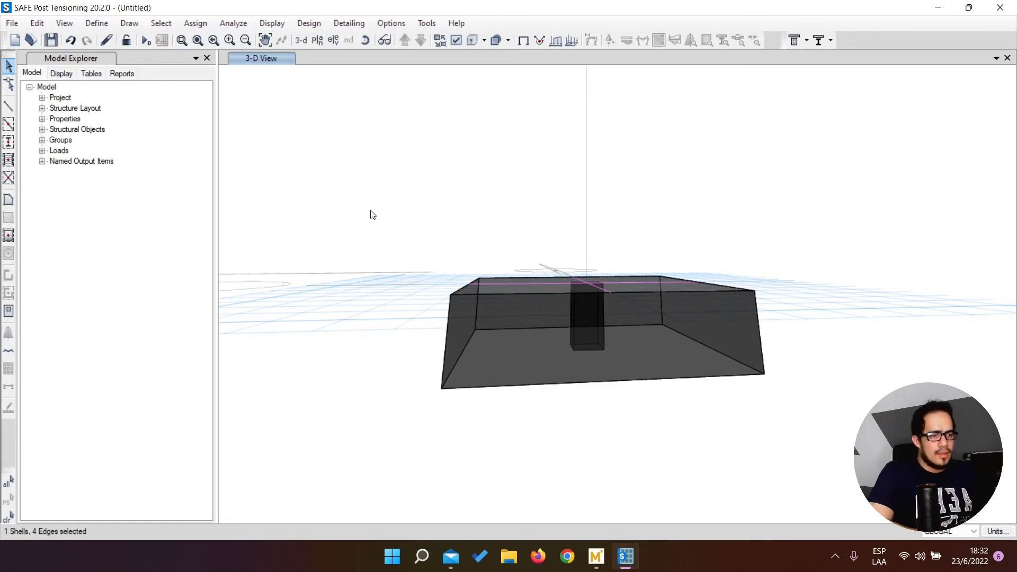
pyautogui.keyDown('shift'); pyautogui.moveTo(428, 209); pyautogui.dragTo(480, 246, button='middle'); pyautogui.keyUp('shift')
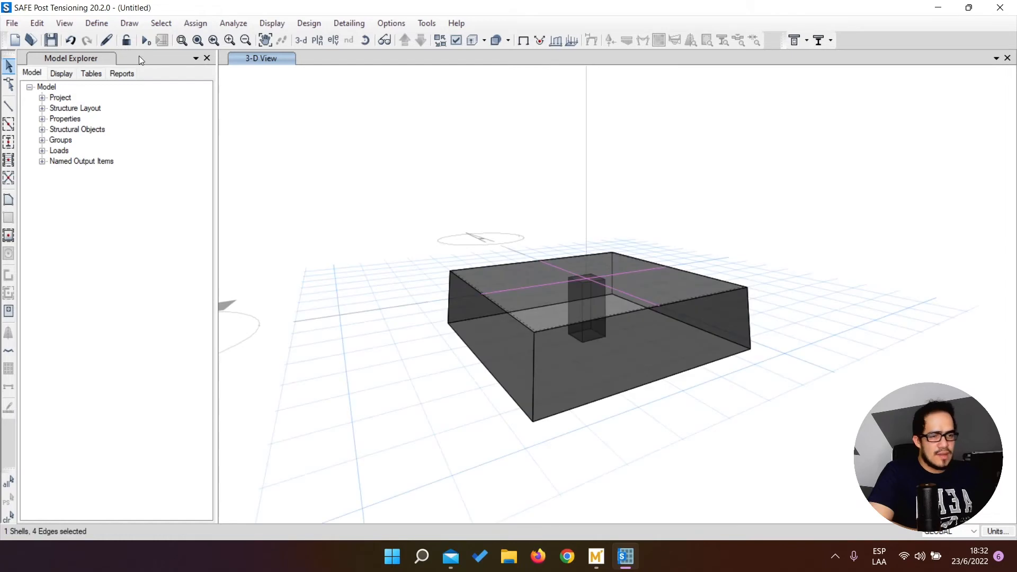
# Step: Open the Concrete material definition and rename it to Concreto 210
pyautogui.click(97, 23)
pyautogui.click(101, 39)
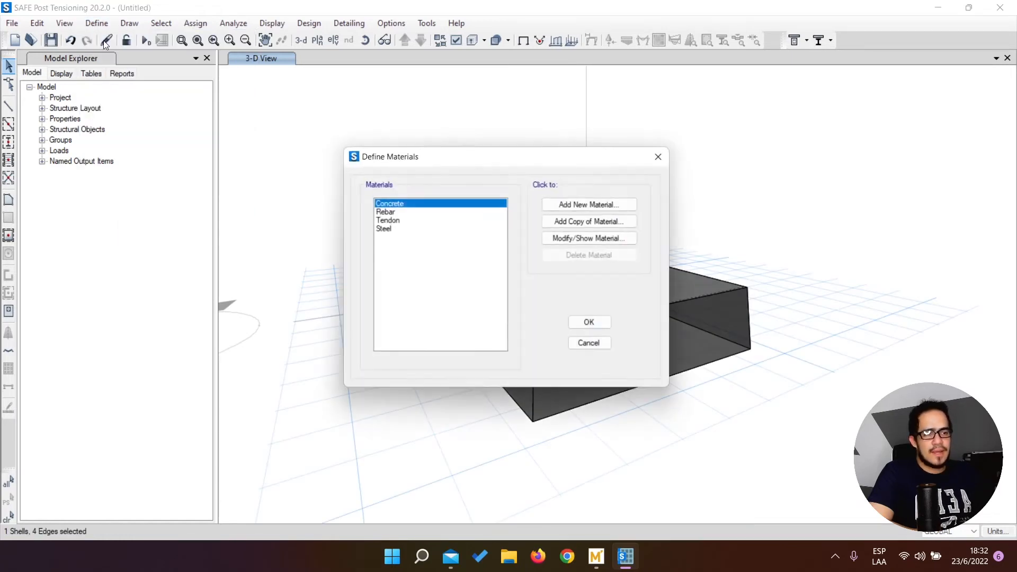
pyautogui.click(415, 211)
pyautogui.click(414, 204)
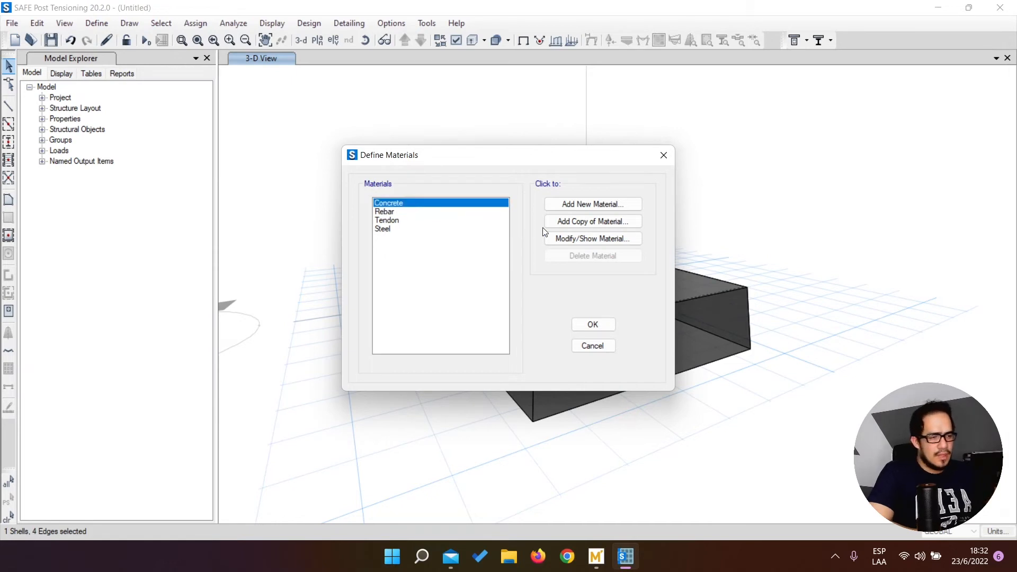
pyautogui.click(573, 238)
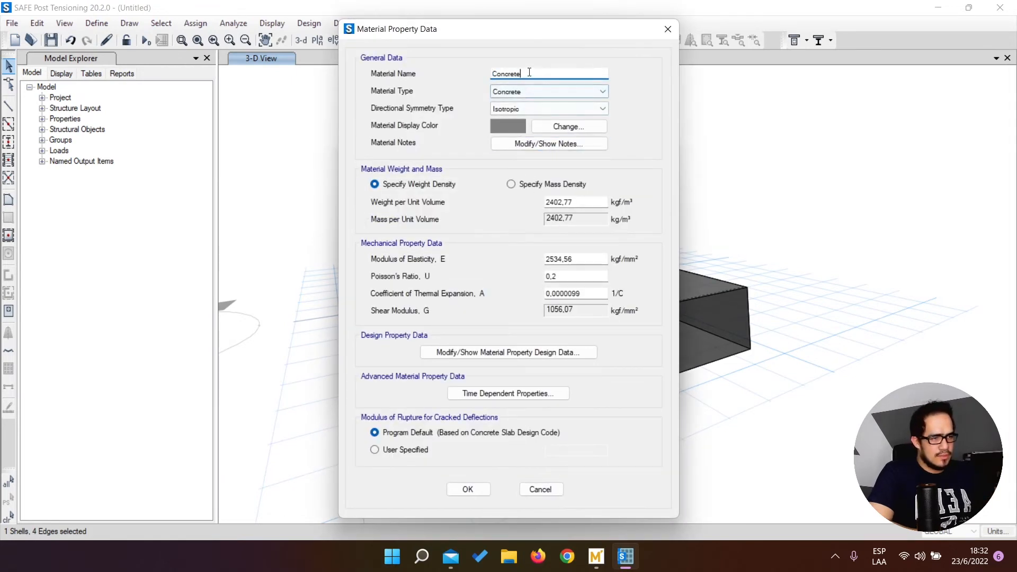
pyautogui.write('Concreto')
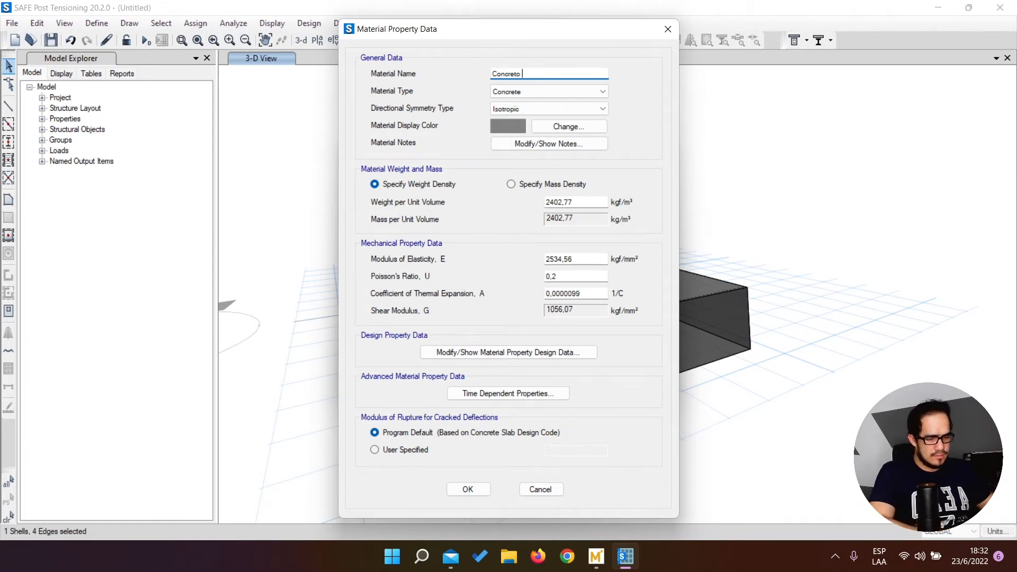
pyautogui.write(' 210')
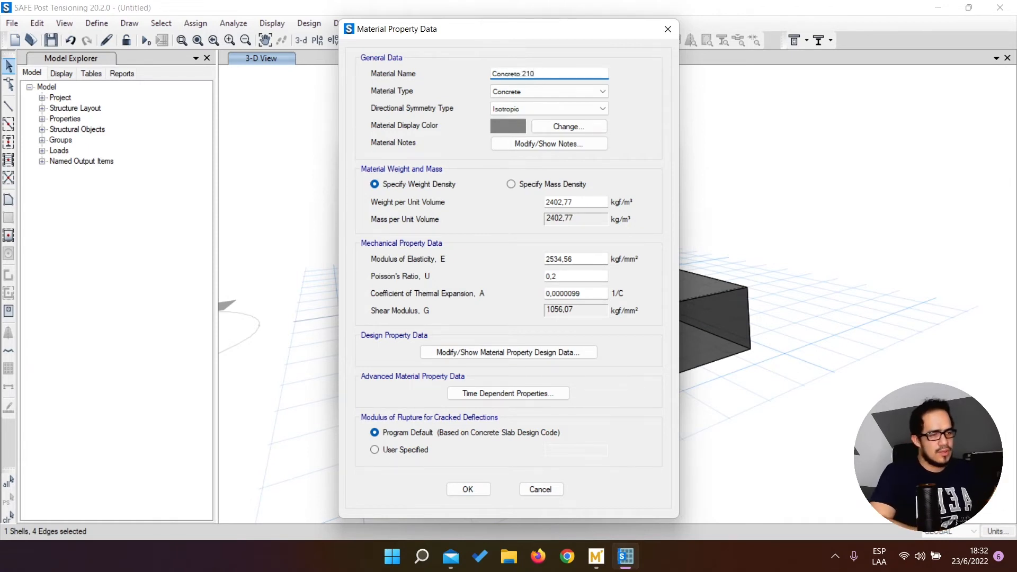
# Step: Set the concrete's modulus of elasticity with the CSI Calculator formula 12500*SQR(210) in kgf and cm units
pyautogui.doubleClick(586, 201)
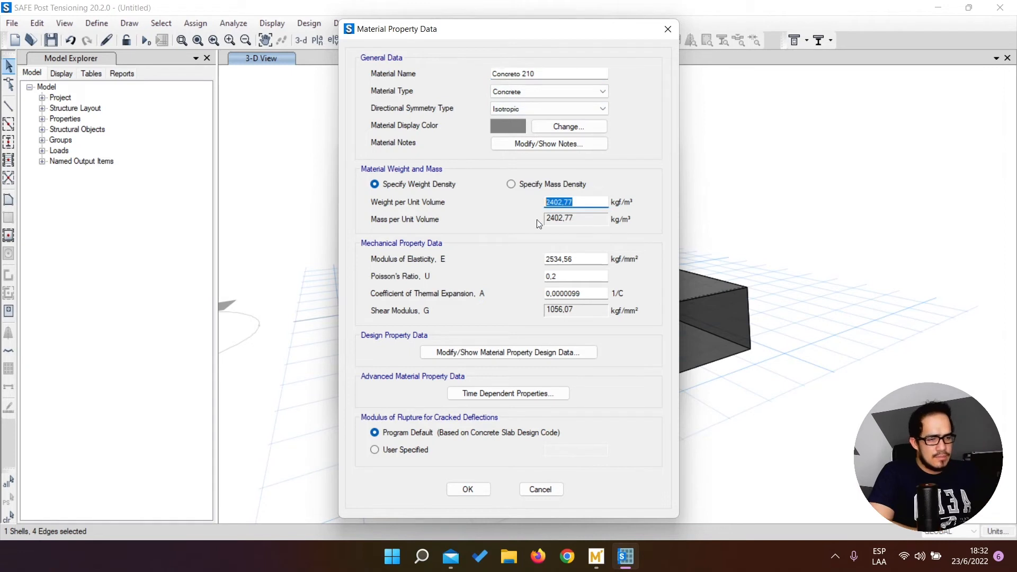
pyautogui.doubleClick(583, 259)
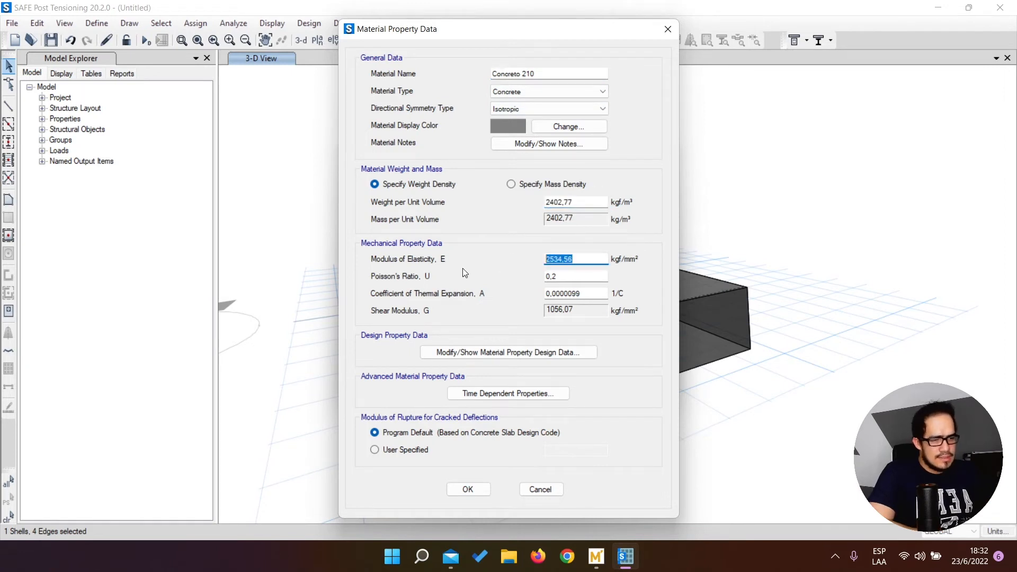
pyautogui.keyDown('shift'); pyautogui.doubleClick(583, 260); pyautogui.keyUp('shift')
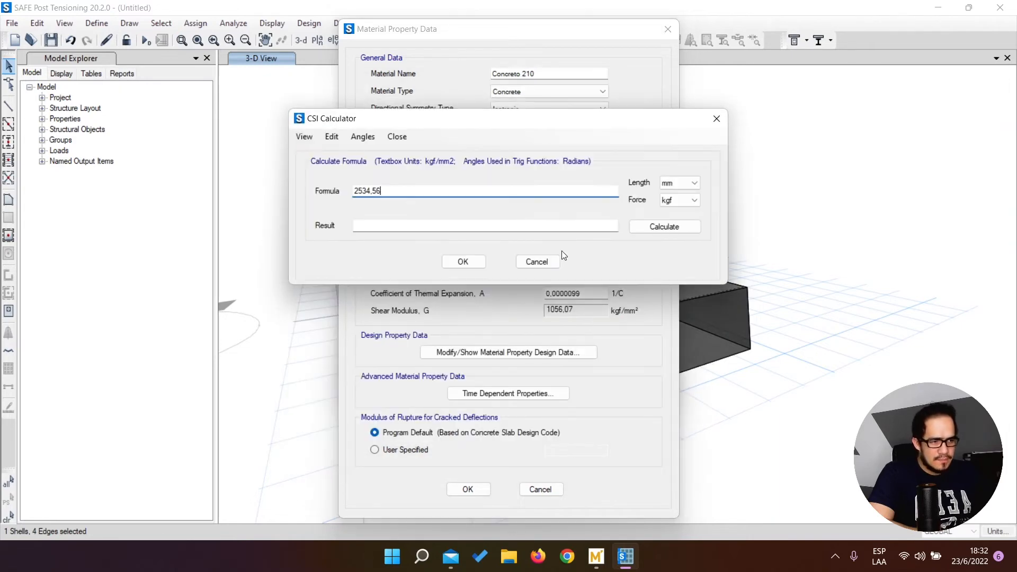
pyautogui.click(684, 183)
pyautogui.click(673, 222)
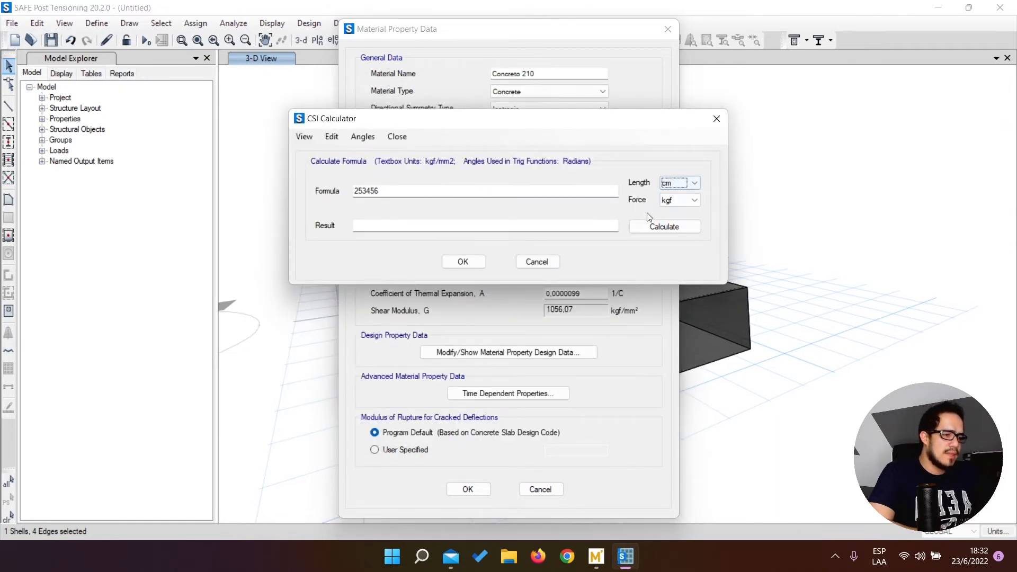
pyautogui.click(674, 205)
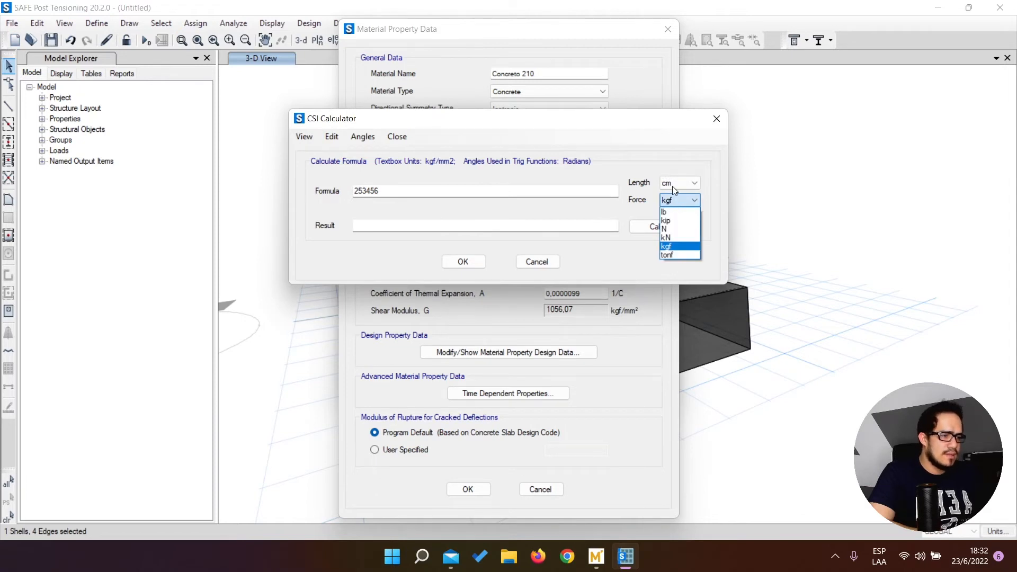
pyautogui.click(395, 193)
pyautogui.moveTo(391, 190); pyautogui.dragTo(339, 192)
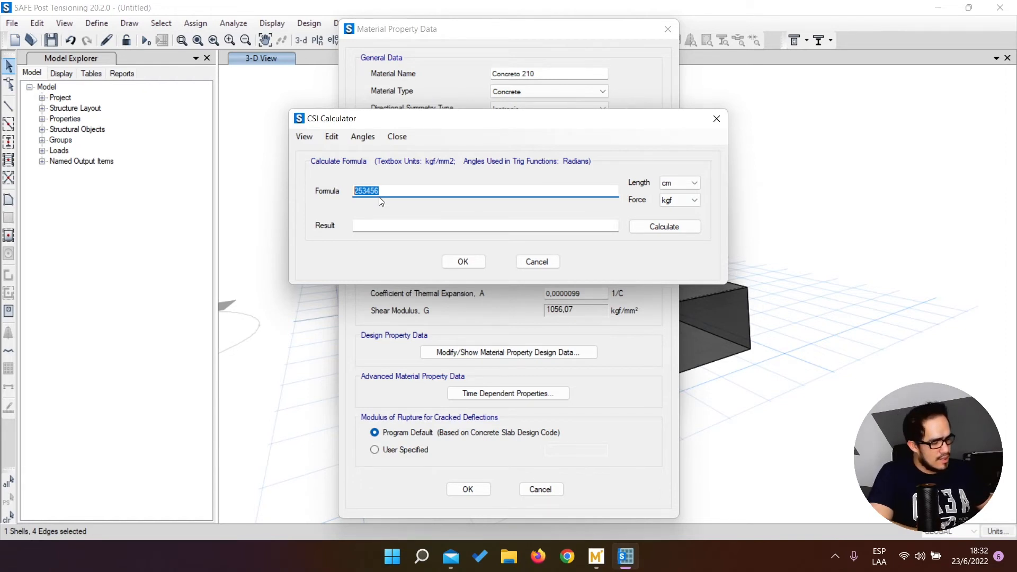
pyautogui.write('12500*')
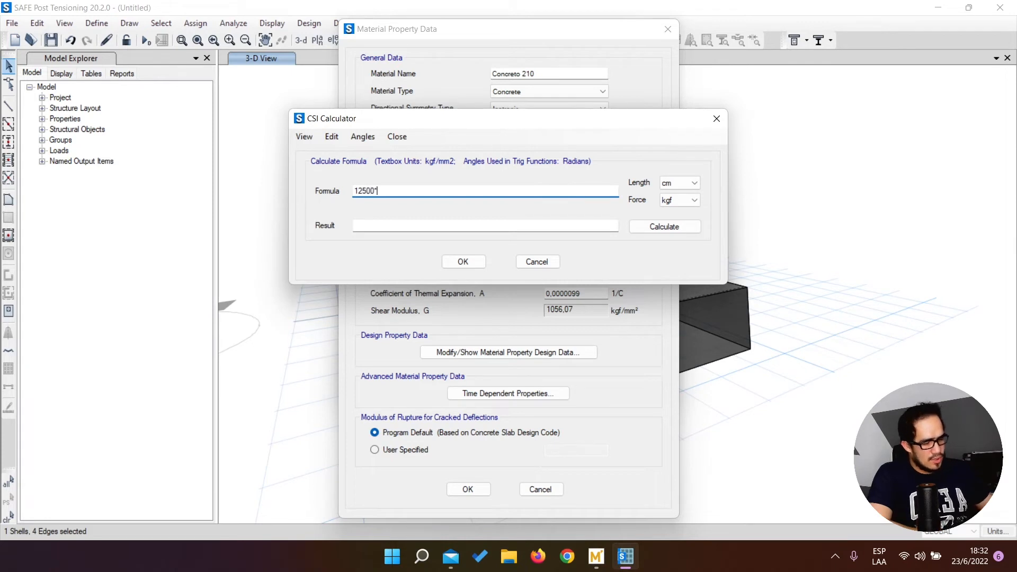
pyautogui.write('SQR(')
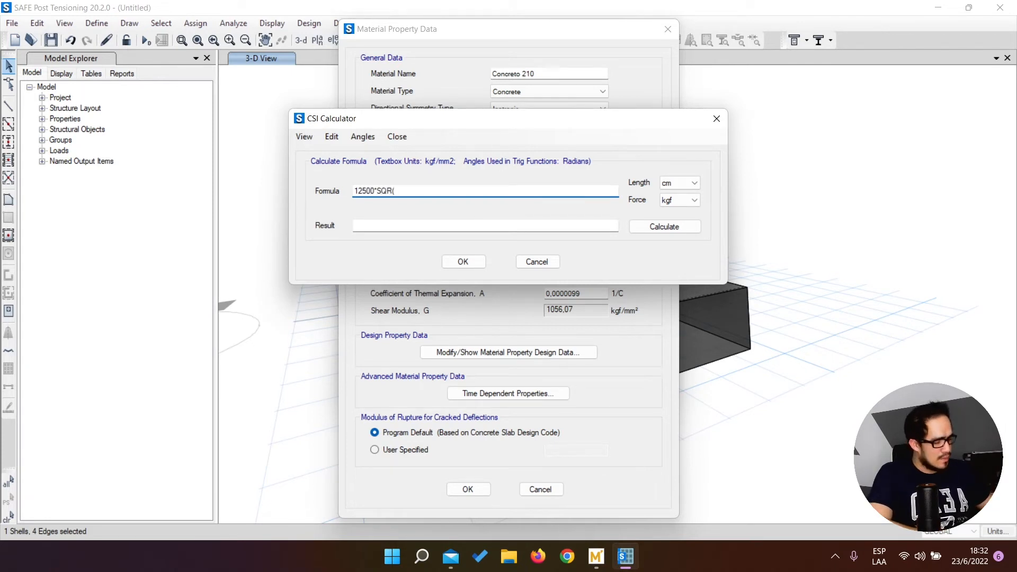
pyautogui.write('210)')
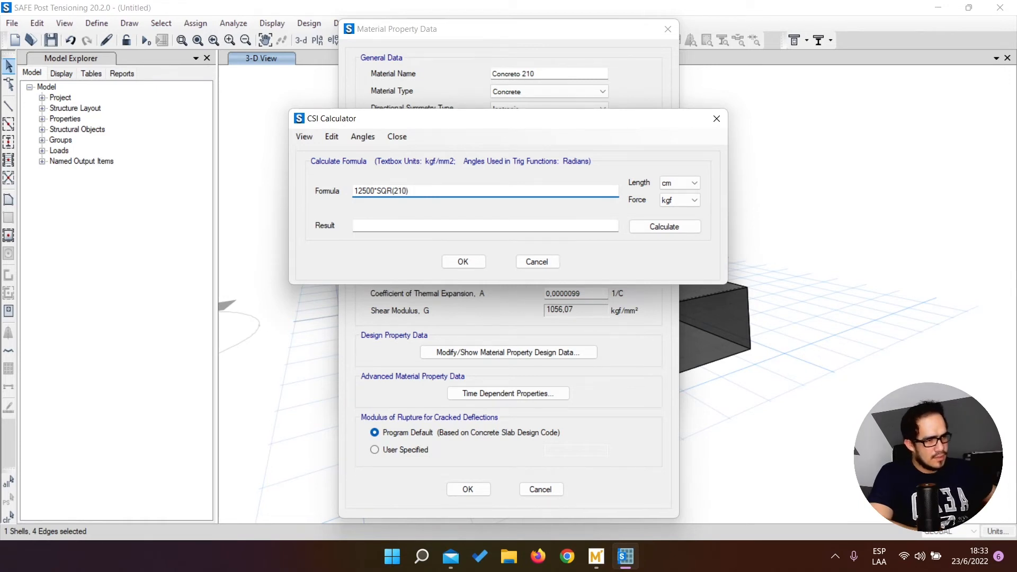
pyautogui.click(665, 226)
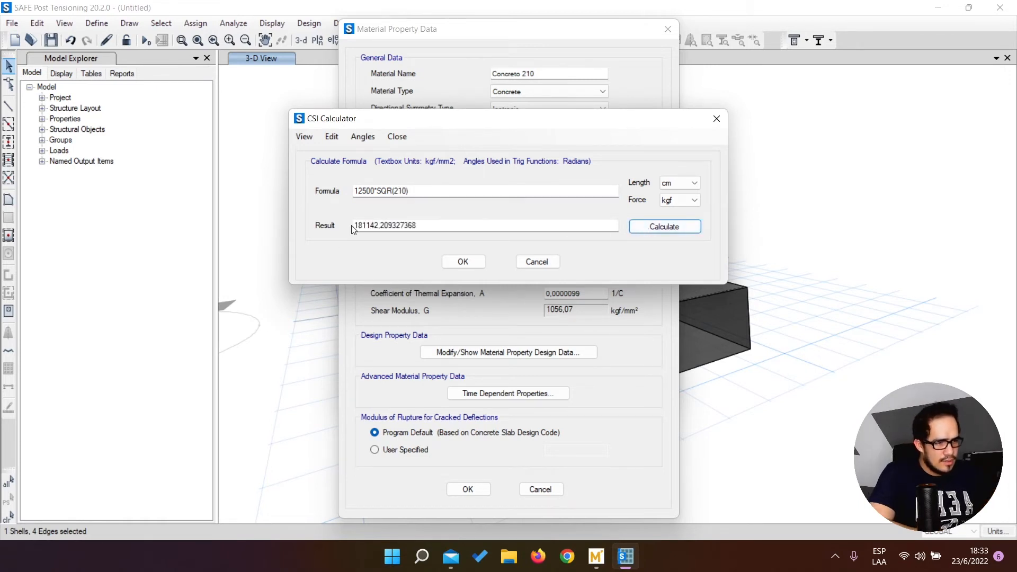
pyautogui.moveTo(379, 226); pyautogui.dragTo(336, 227)
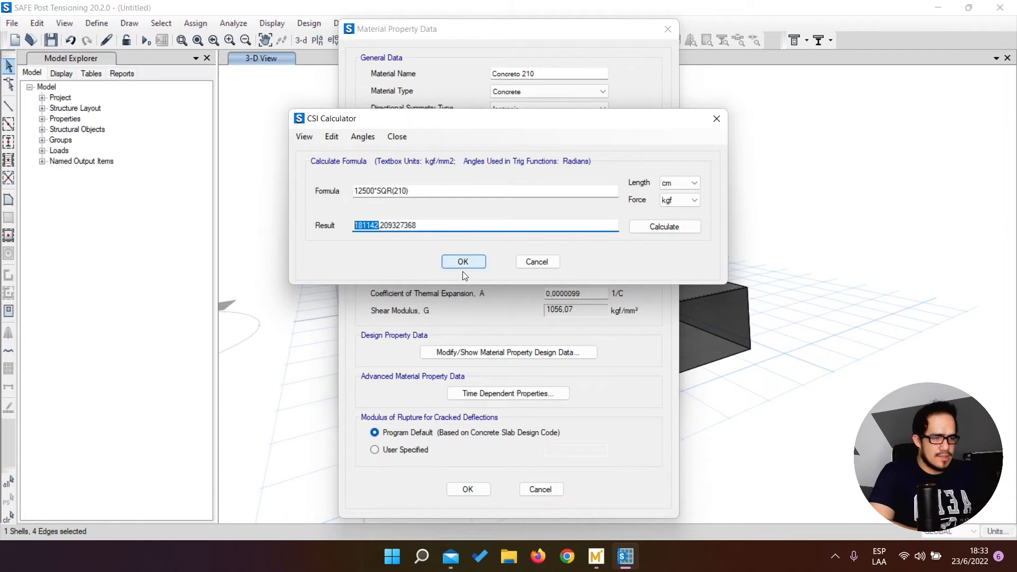
pyautogui.moveTo(409, 191); pyautogui.dragTo(396, 191)
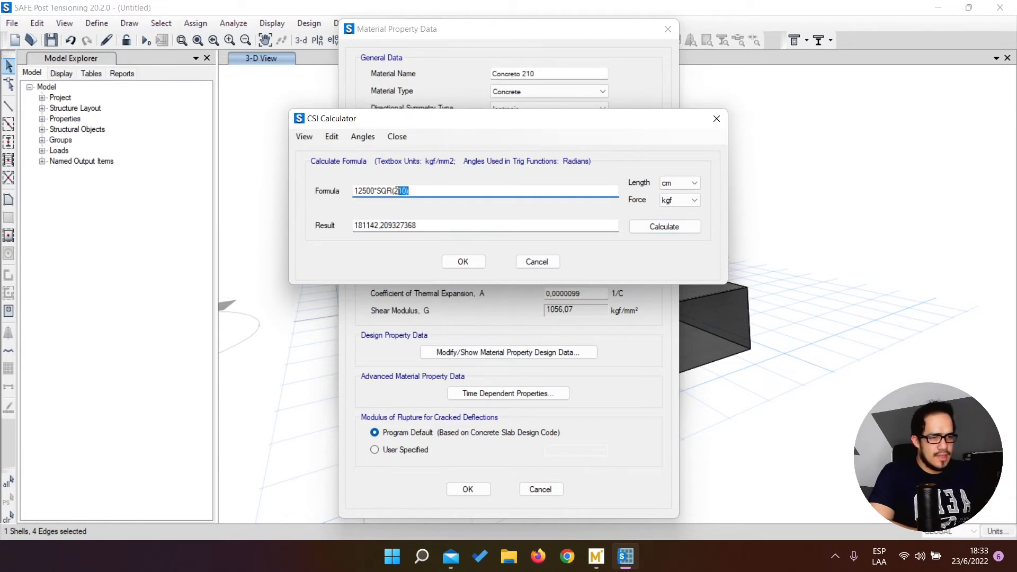
pyautogui.click(463, 262)
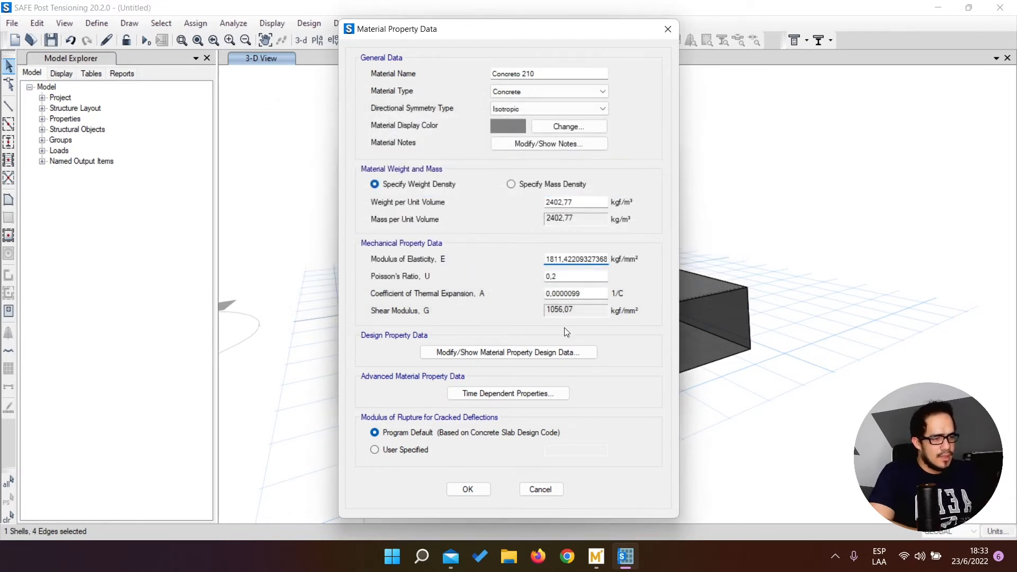
# Step: Set the concrete's specified compressive strength f'c to 2,1 kgf/mm² in the material's design data
pyautogui.click(451, 355)
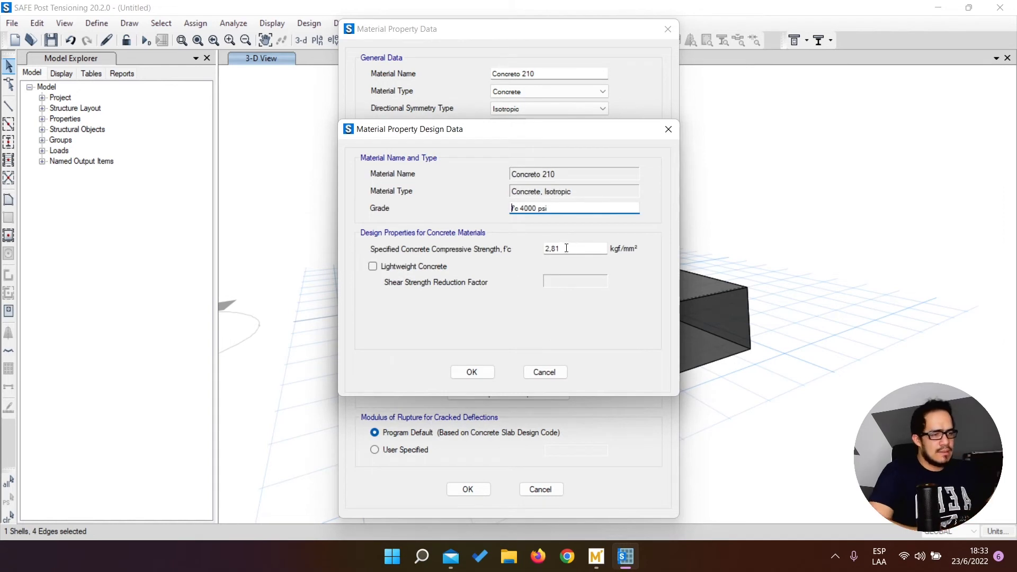
pyautogui.moveTo(562, 249); pyautogui.dragTo(550, 248)
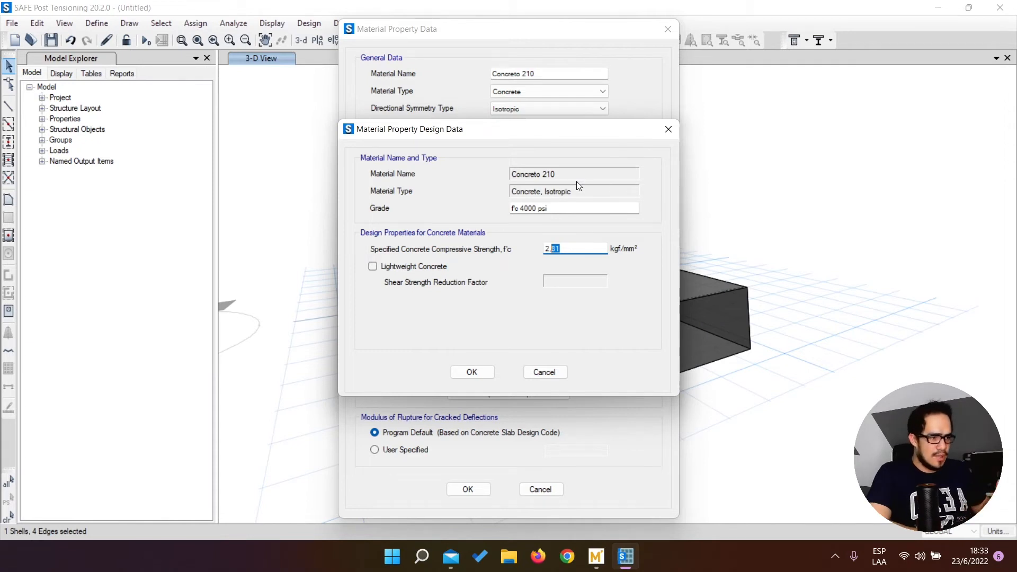
pyautogui.write('1')
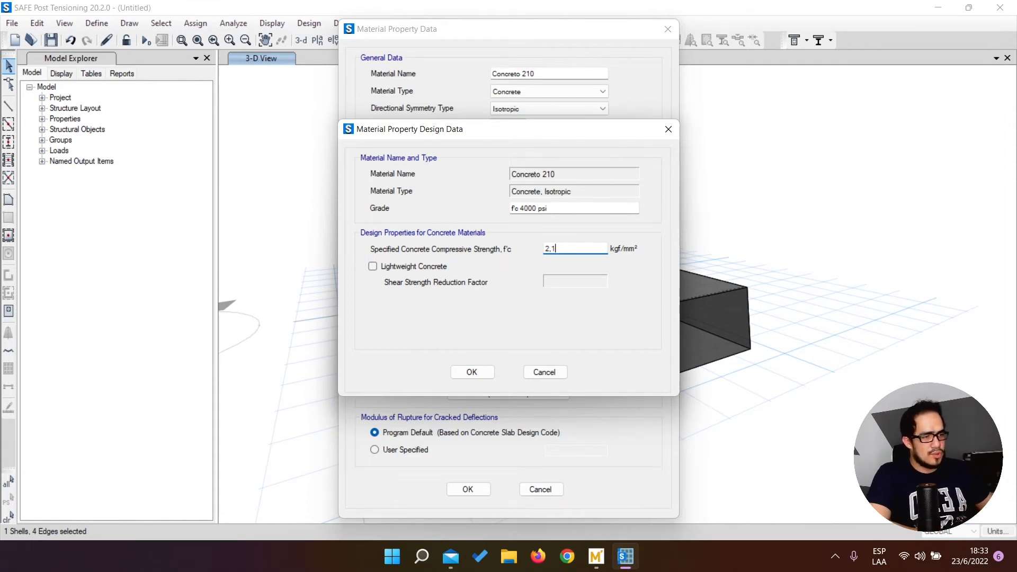
# Step: Re-enter the concrete's compressive strength f'c through the calculator as 210 in kgf and cm units, and accept the concrete material
pyautogui.doubleClick(581, 249)
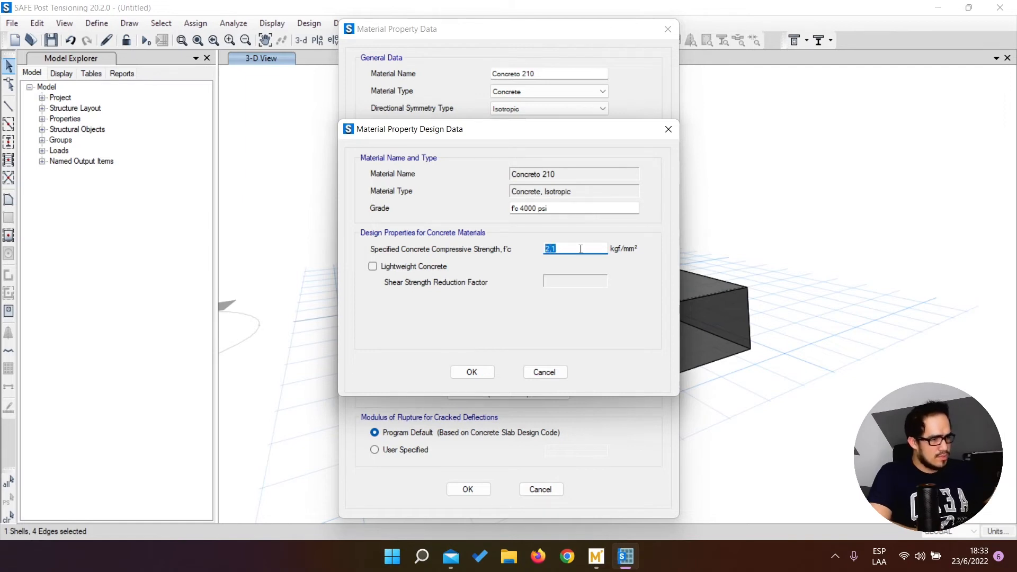
pyautogui.write('5')
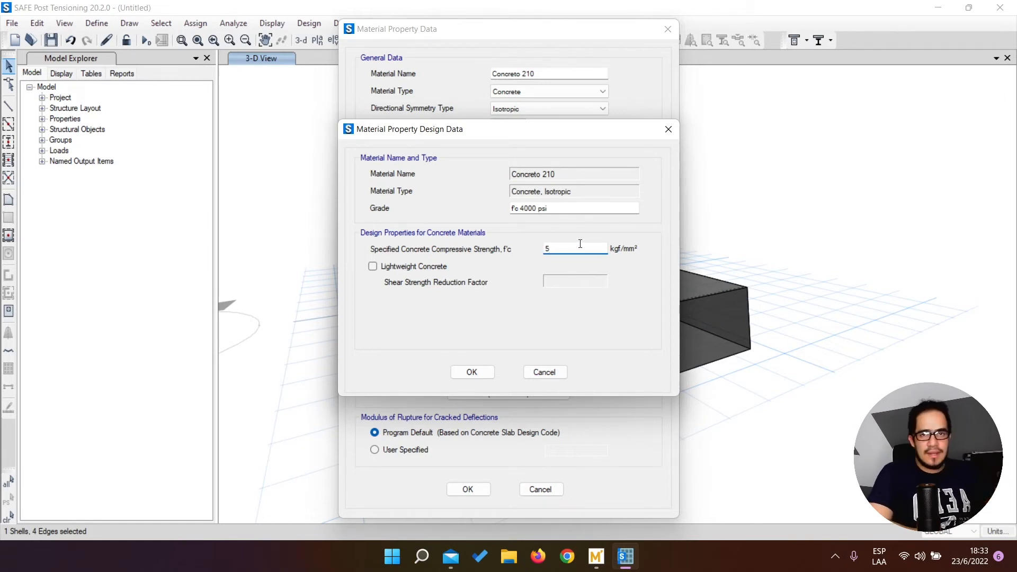
pyautogui.keyDown('shift'); pyautogui.doubleClick(580, 244); pyautogui.keyUp('shift')
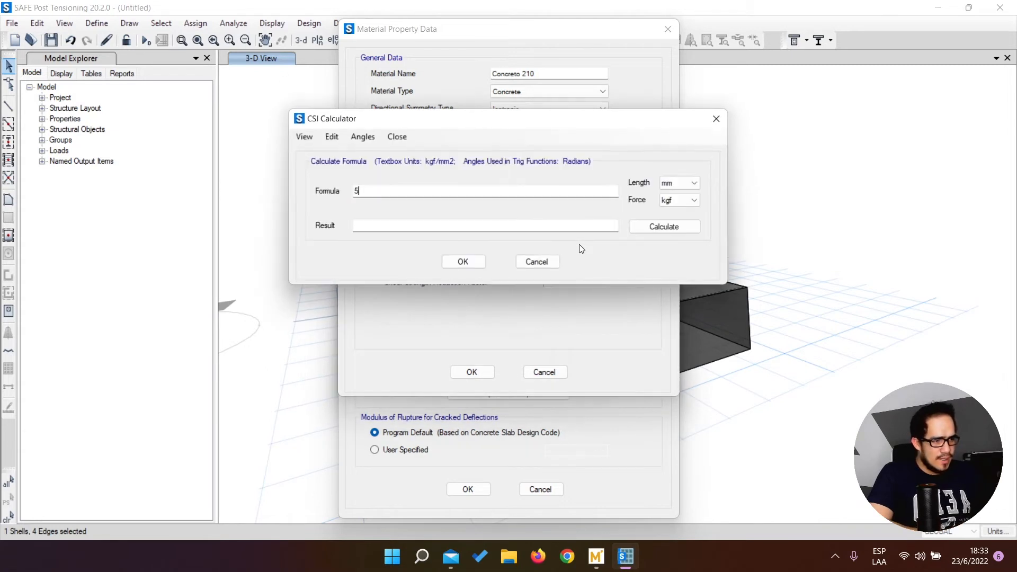
pyautogui.click(683, 183)
pyautogui.click(678, 224)
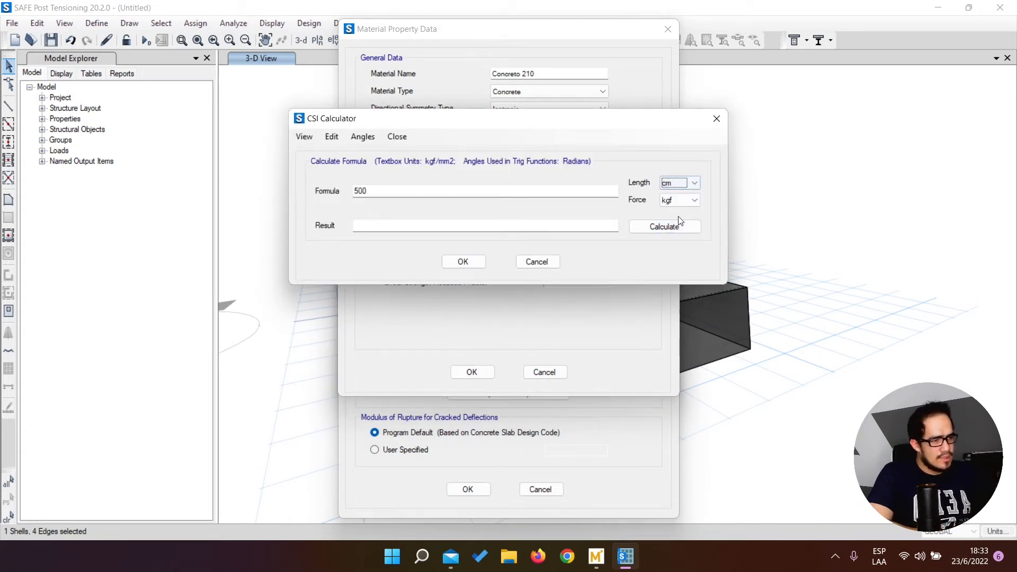
pyautogui.doubleClick(366, 191)
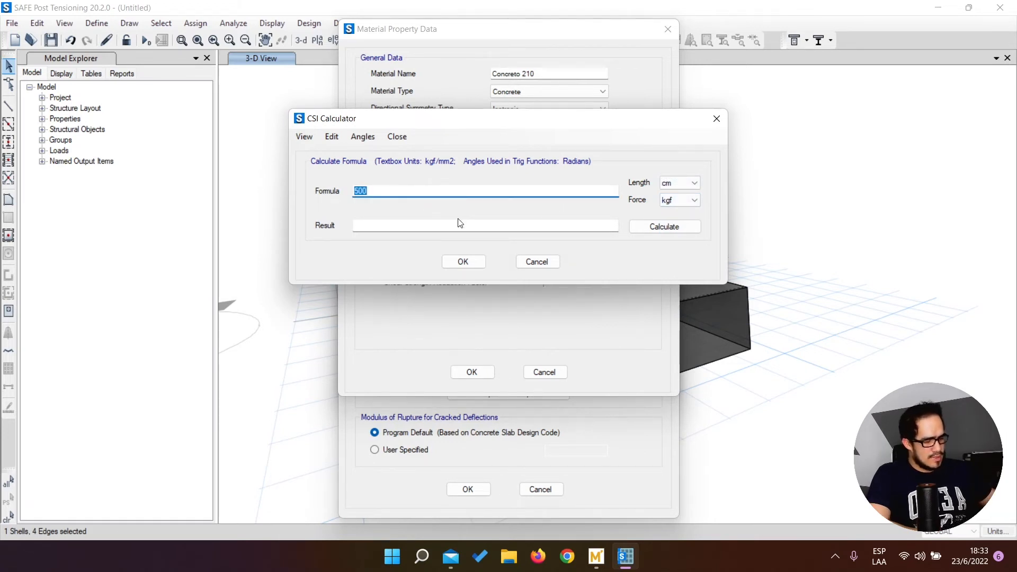
pyautogui.write('210')
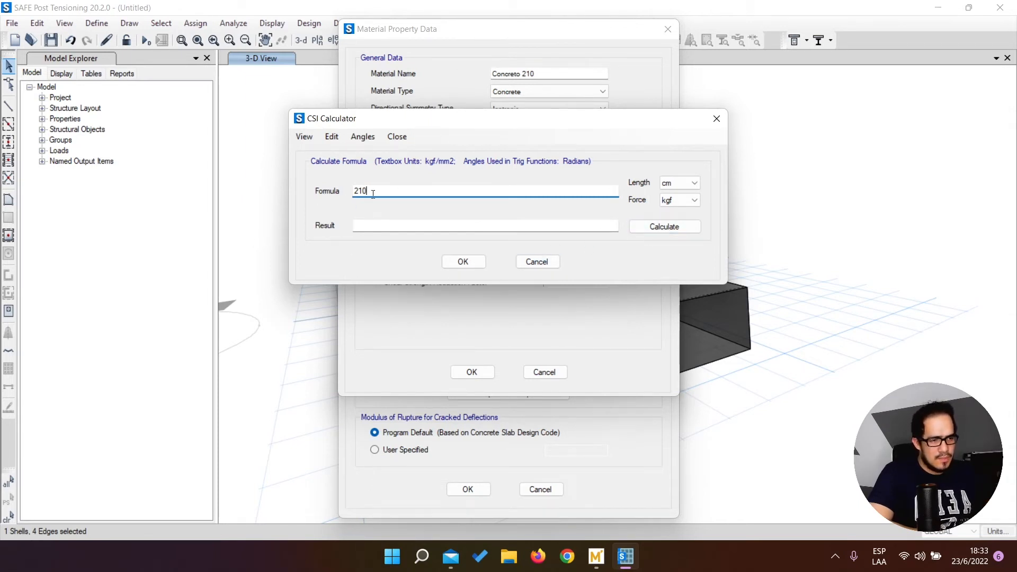
pyautogui.click(460, 263)
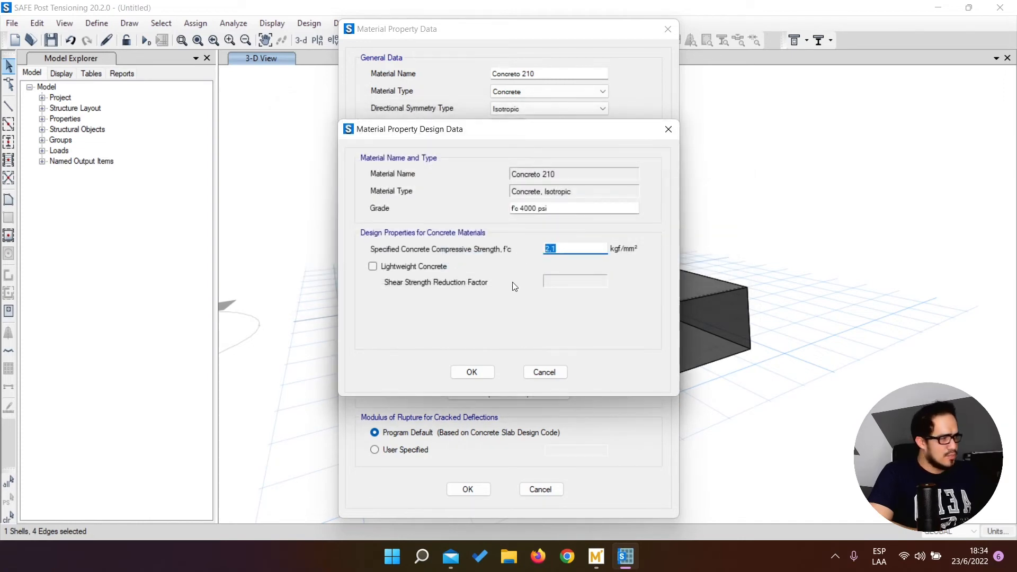
pyautogui.click(472, 370)
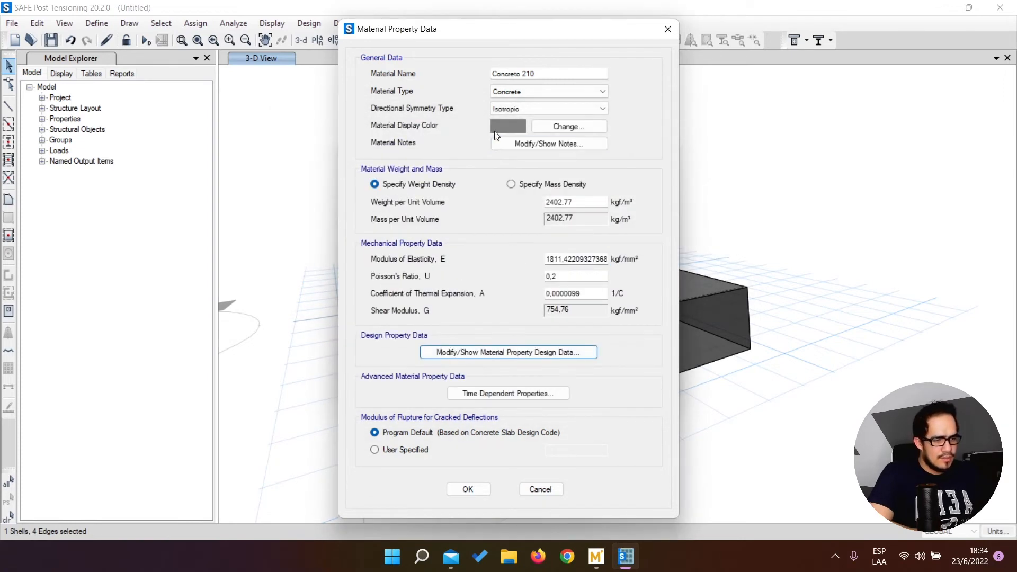
pyautogui.click(461, 485)
# Step: Open the Rebar material definition and rename it to Varillas 4200
pyautogui.click(399, 212)
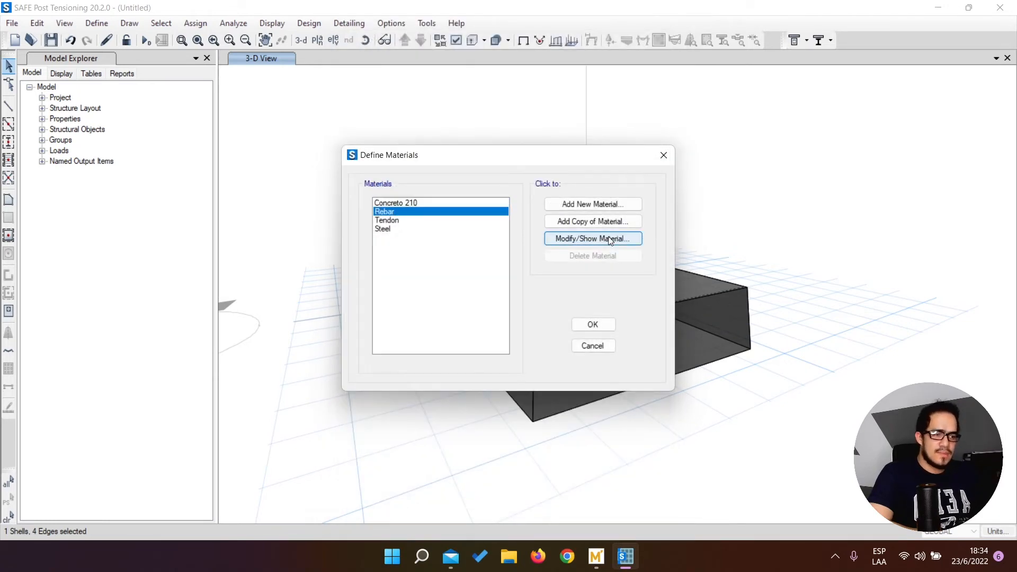
pyautogui.click(611, 240)
pyautogui.doubleClick(522, 73)
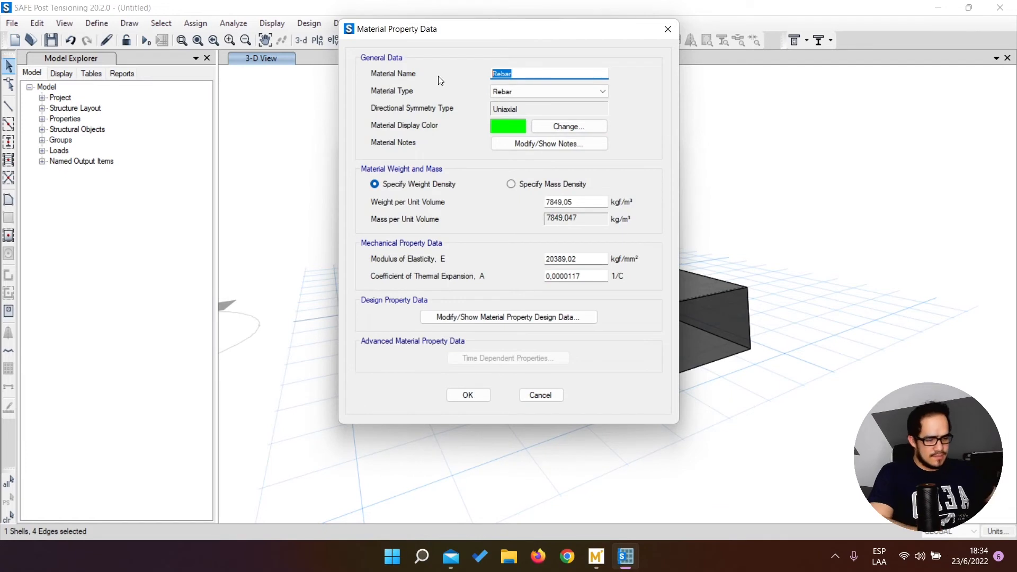
pyautogui.write('Vari')
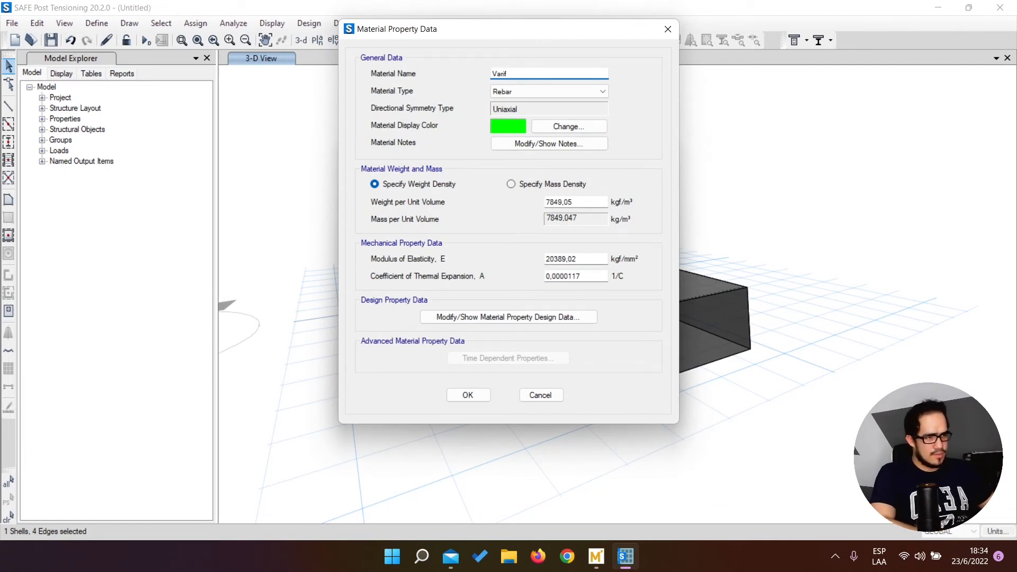
pyautogui.write('llas 4200')
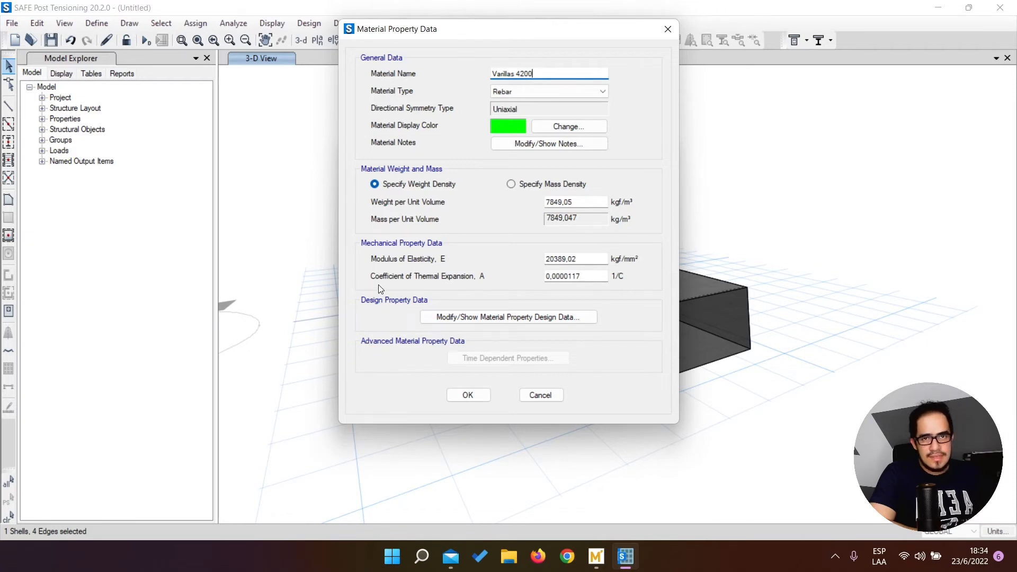
# Step: Set the rebar material's minimum yield strength Fy to 42 kgf/mm² and minimum tensile strength Fu to 63 kgf/mm²
pyautogui.click(476, 315)
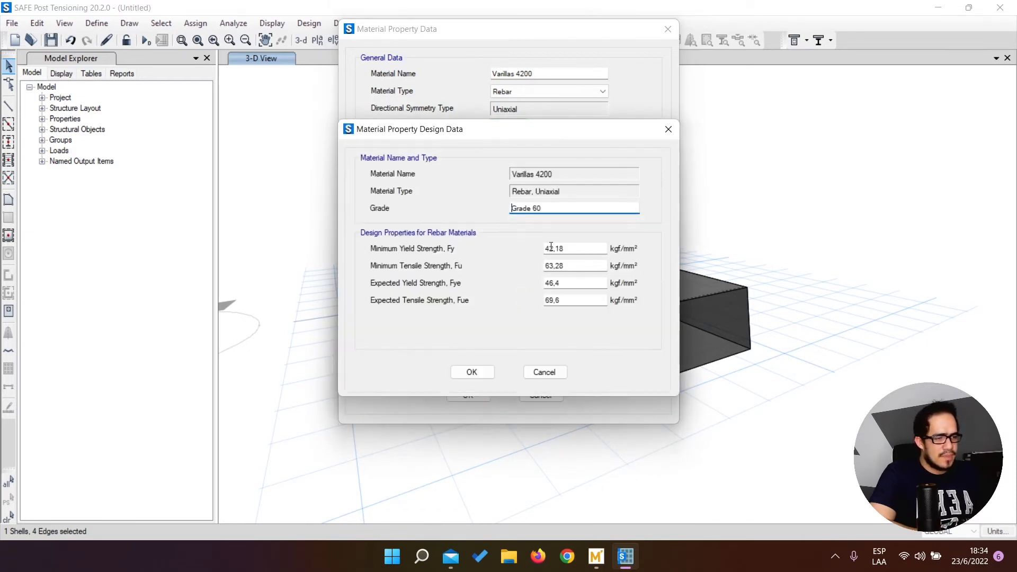
pyautogui.moveTo(565, 248); pyautogui.dragTo(553, 249)
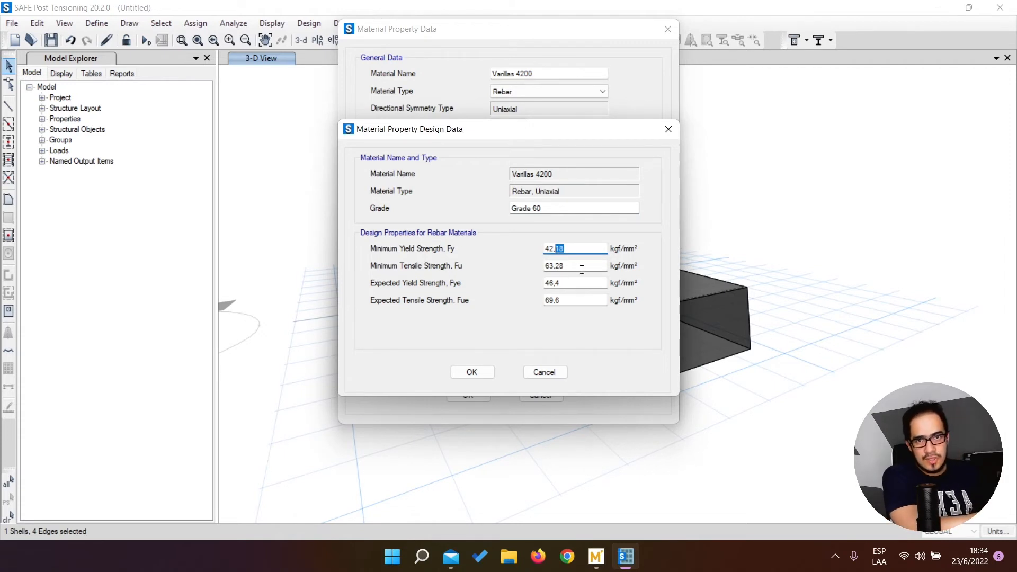
pyautogui.moveTo(582, 268); pyautogui.dragTo(556, 262)
pyautogui.press('BackSpace')
pyautogui.press('BackSpace')
pyautogui.press('BackSpace')
pyautogui.click(556, 249)
pyautogui.press('BackSpace')
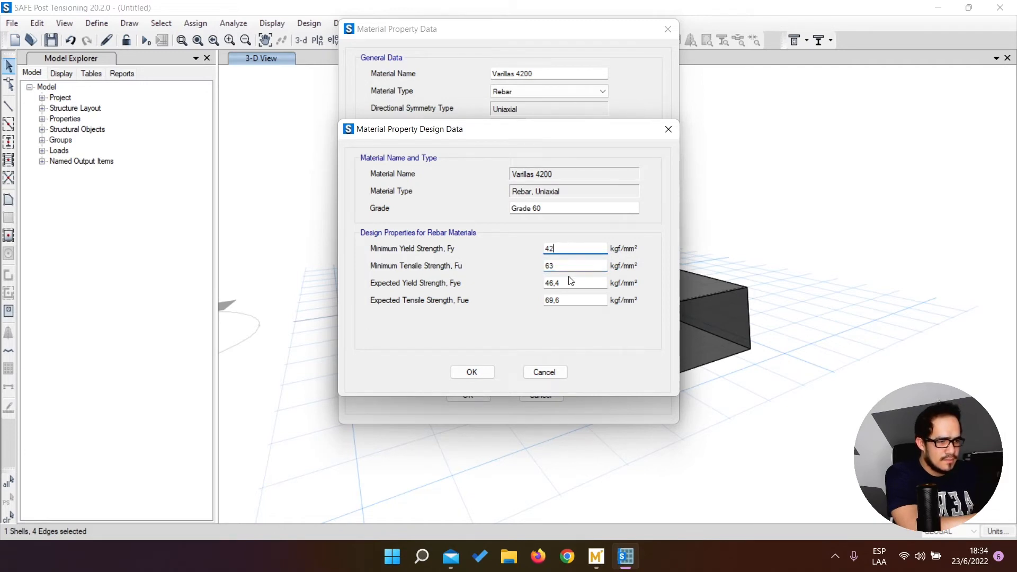
# Step: Set the rebar's expected yield strength Fye to 42 and expected tensile strength Fue to 63 kgf/mm², and accept the material definitions
pyautogui.moveTo(556, 248); pyautogui.dragTo(537, 256)
pyautogui.hotkey('ctrl', 'c')
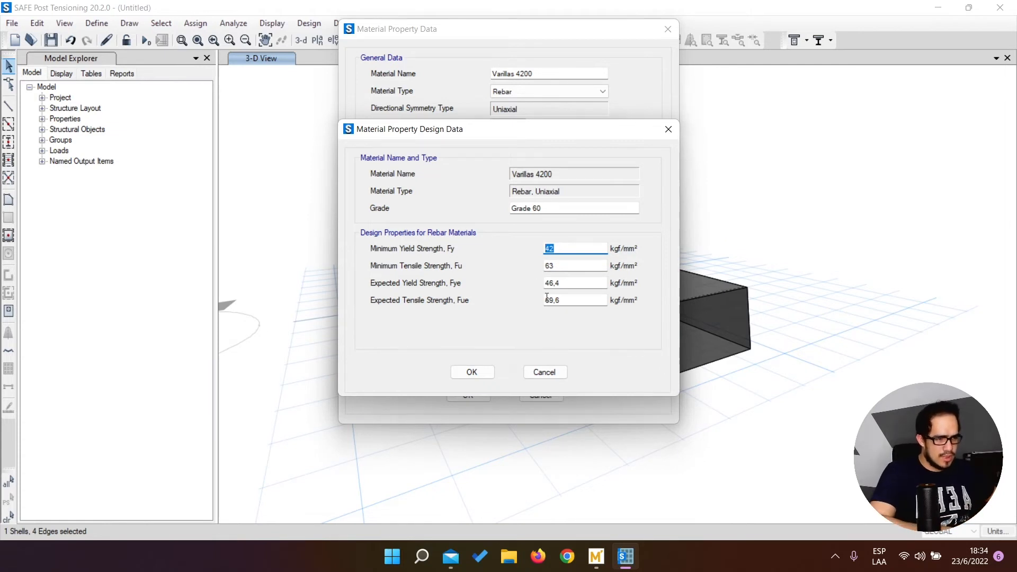
pyautogui.doubleClick(566, 284)
pyautogui.hotkey('ctrl', 'v')
pyautogui.doubleClick(557, 300)
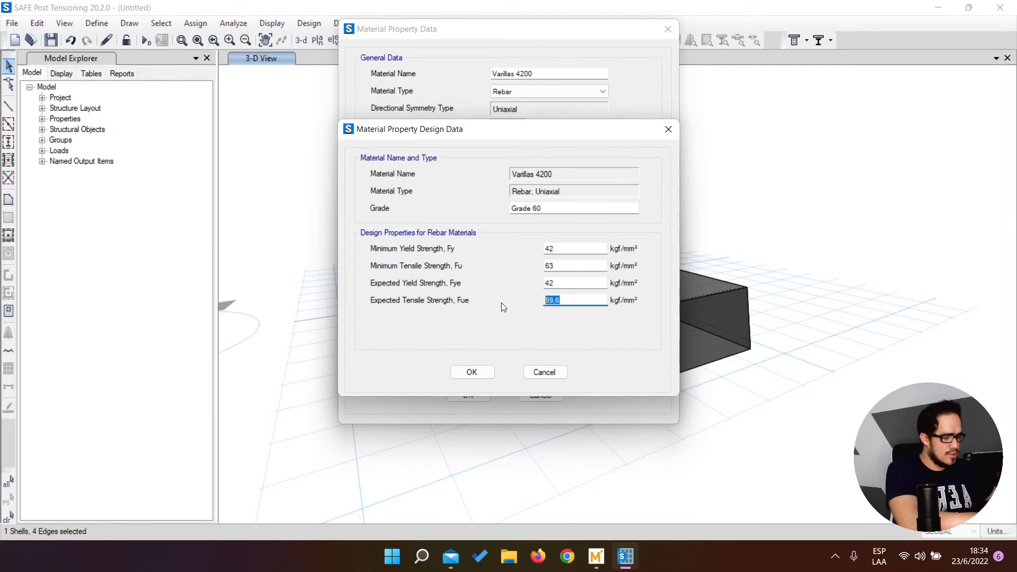
pyautogui.write('63')
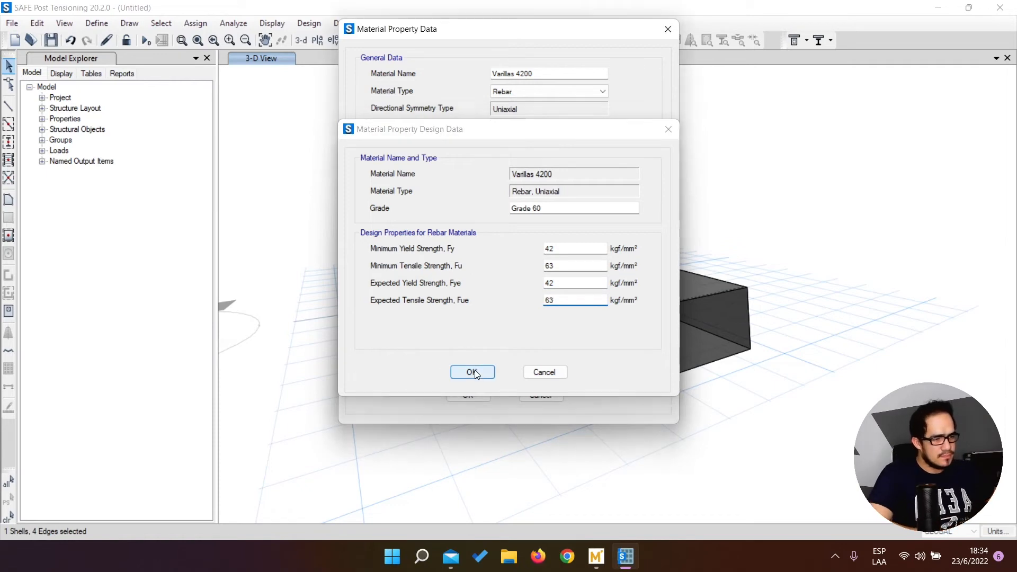
pyautogui.click(473, 372)
pyautogui.click(464, 395)
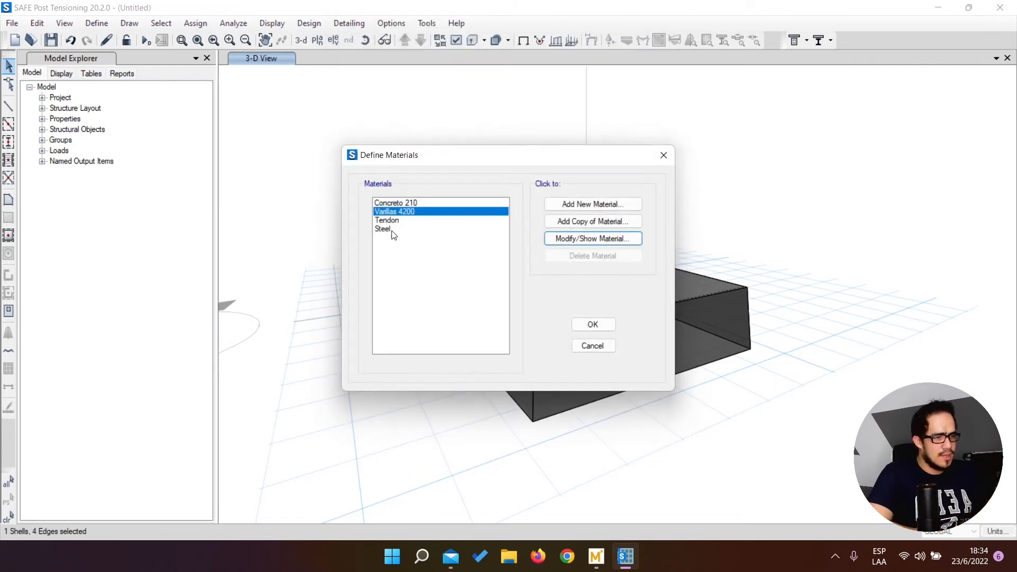
pyautogui.click(593, 324)
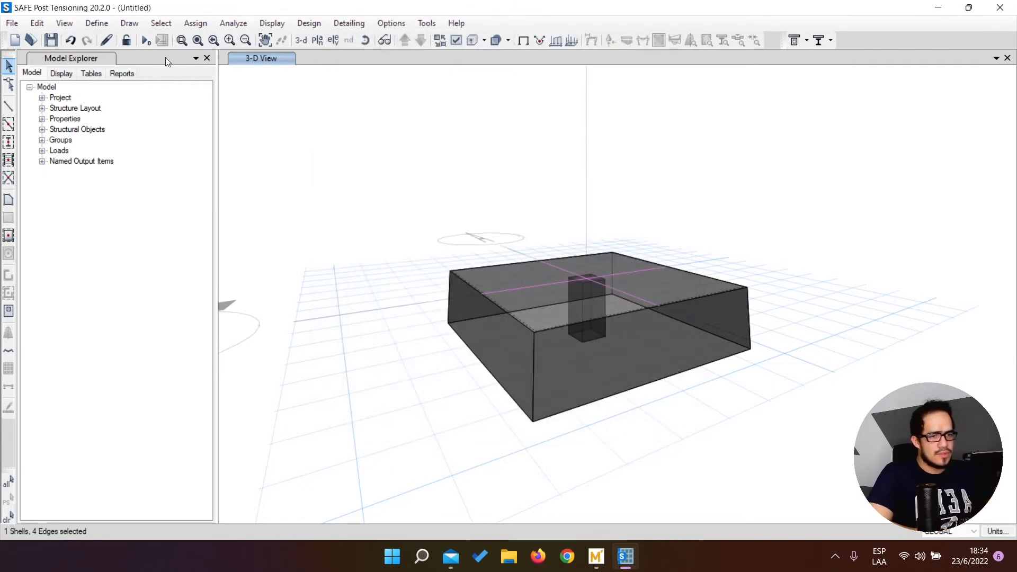
pyautogui.click(110, 25)
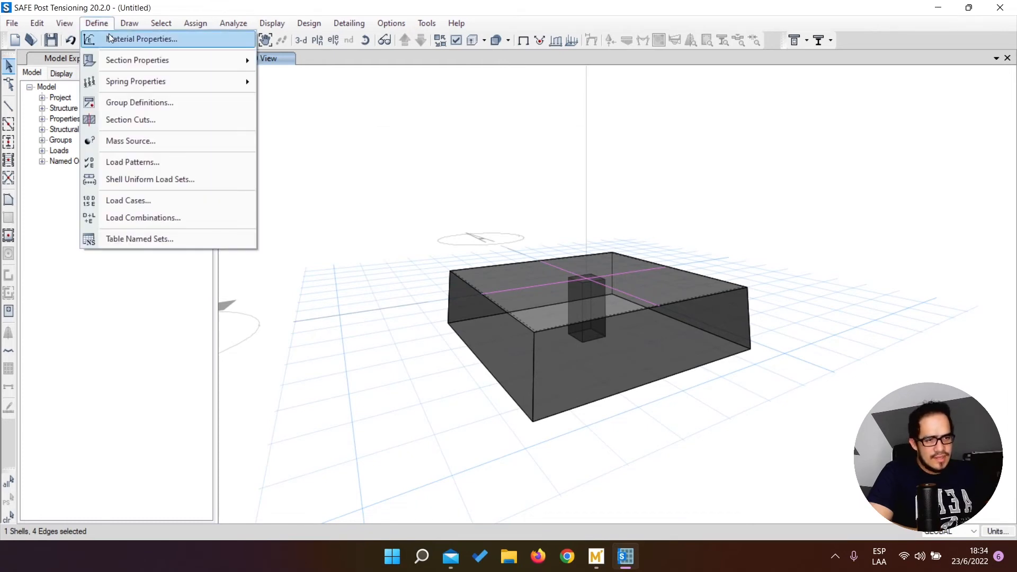
pyautogui.moveTo(117, 57)
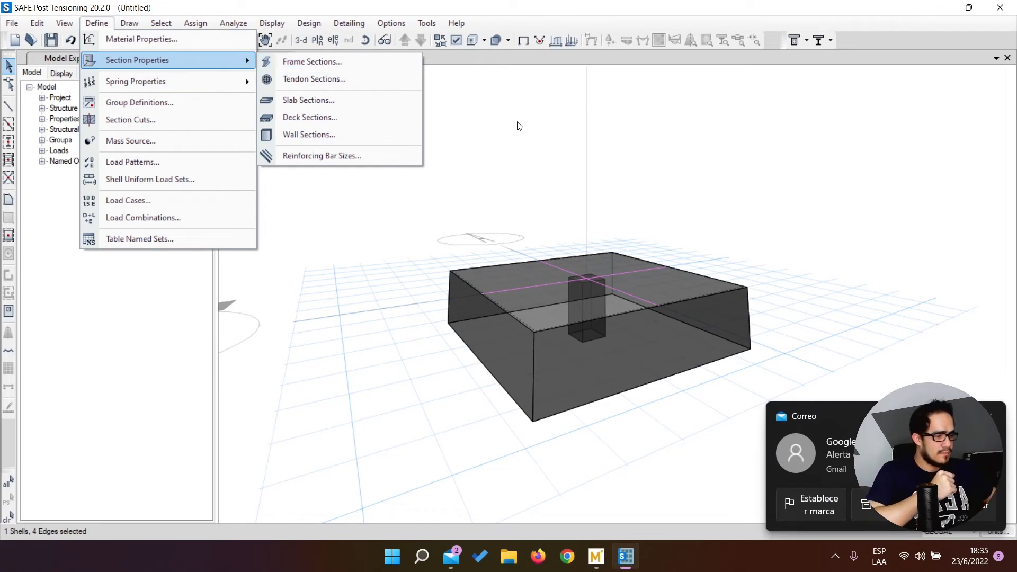
pyautogui.click(990, 416)
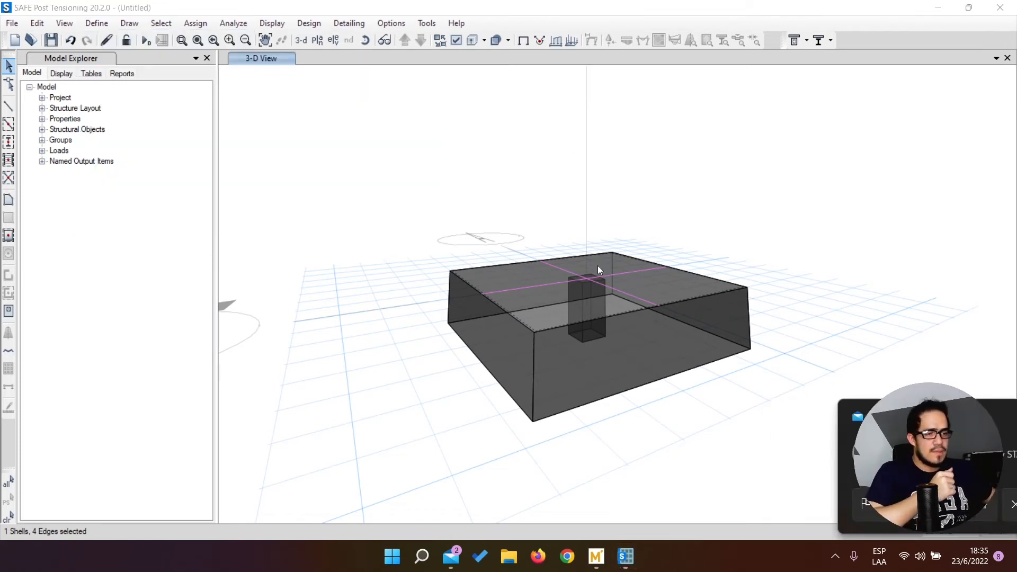
pyautogui.click(992, 418)
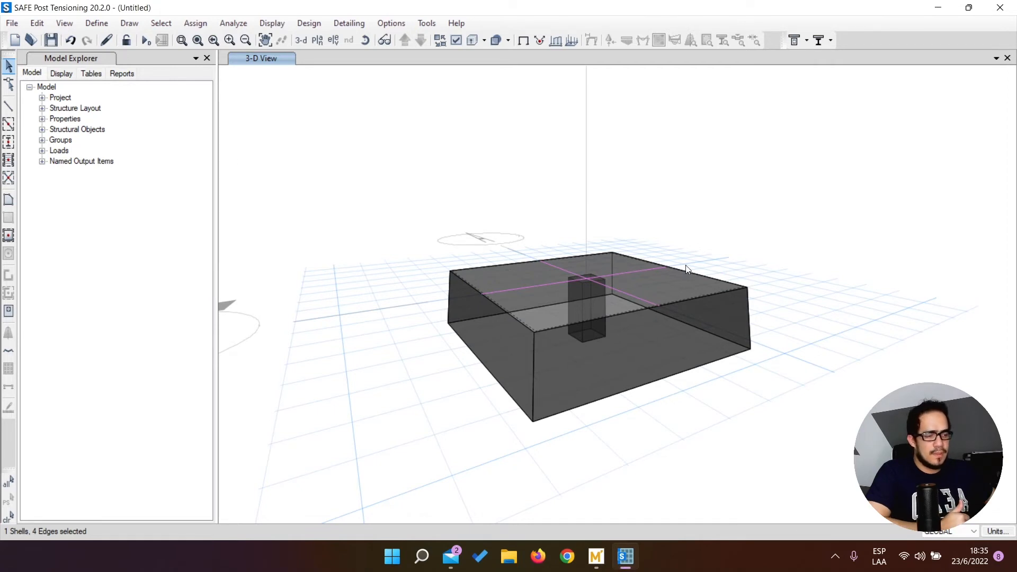
# Step: Delete the Plank1 and Slab1 properties from the slab section definitions
pyautogui.click(85, 23)
pyautogui.moveTo(122, 60)
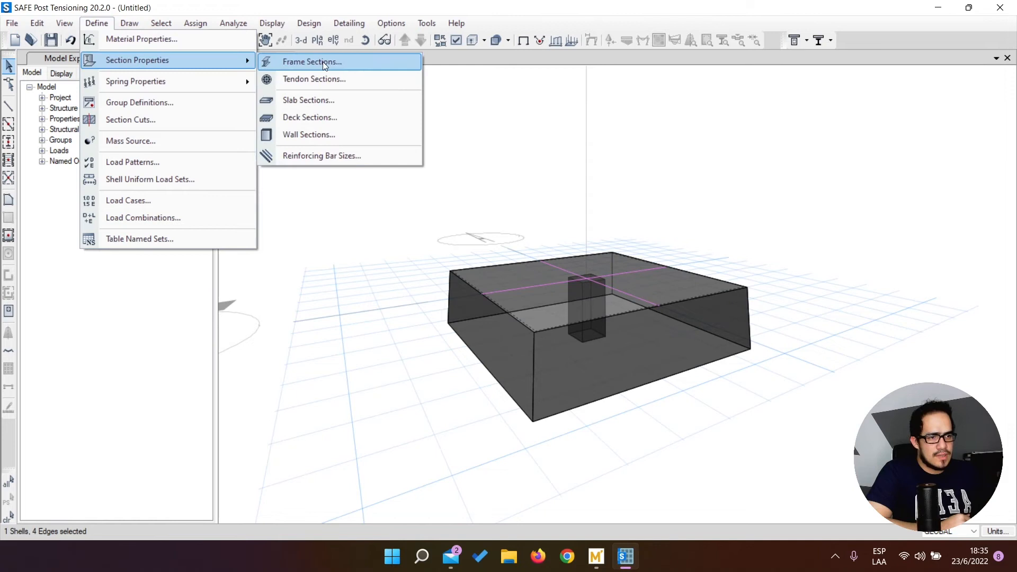
pyautogui.click(312, 100)
pyautogui.moveTo(451, 181); pyautogui.dragTo(338, 154)
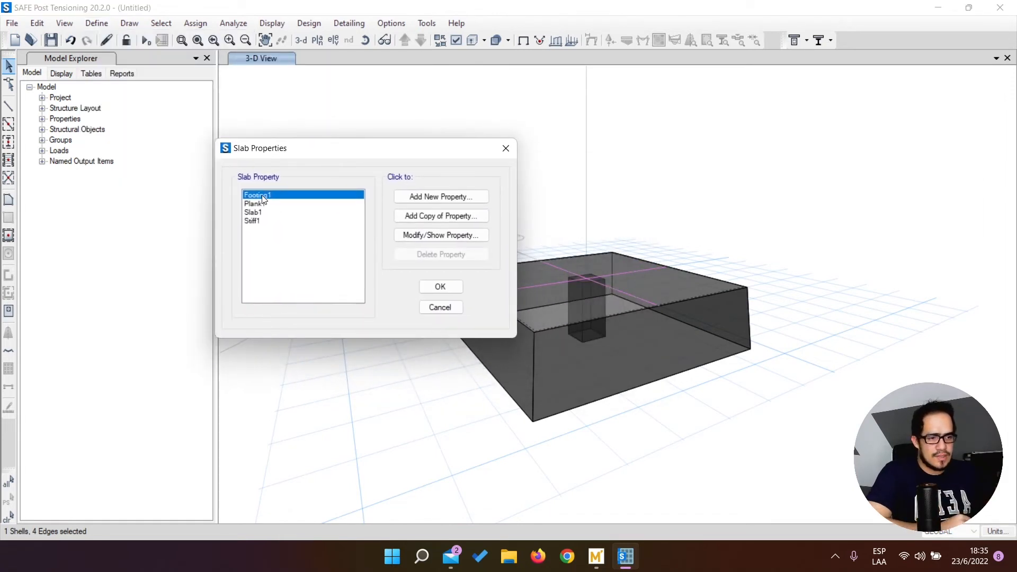
pyautogui.click(264, 220)
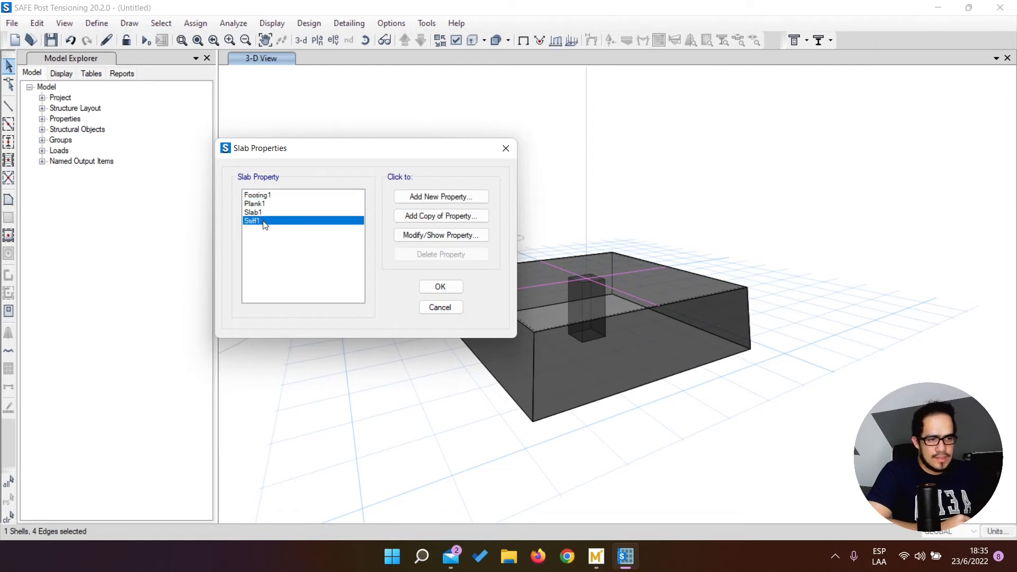
pyautogui.click(266, 212)
pyautogui.click(291, 204)
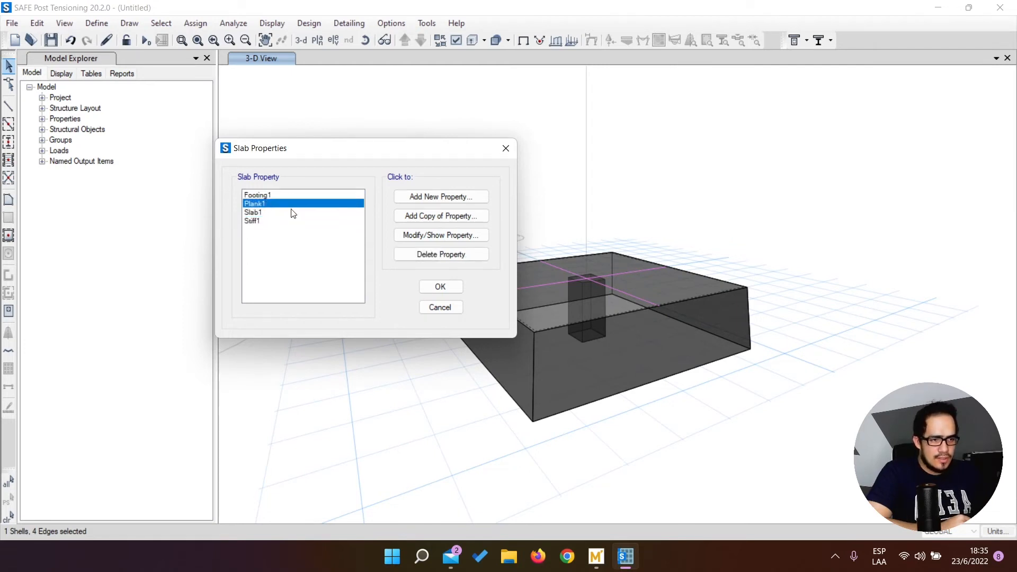
pyautogui.click(292, 212)
pyautogui.click(295, 196)
pyautogui.click(291, 204)
pyautogui.click(291, 212)
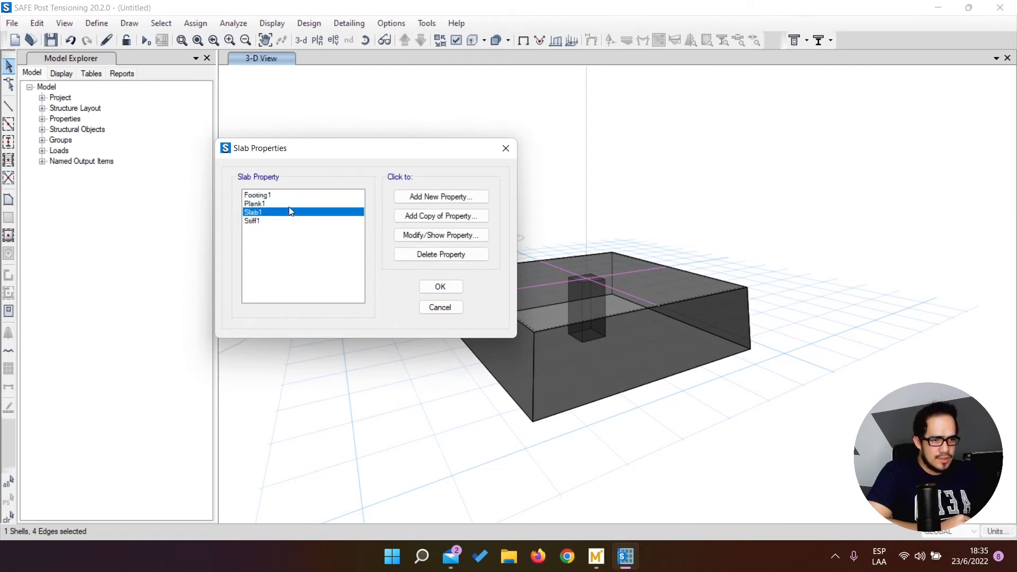
pyautogui.click(292, 204)
pyautogui.click(399, 254)
pyautogui.click(525, 325)
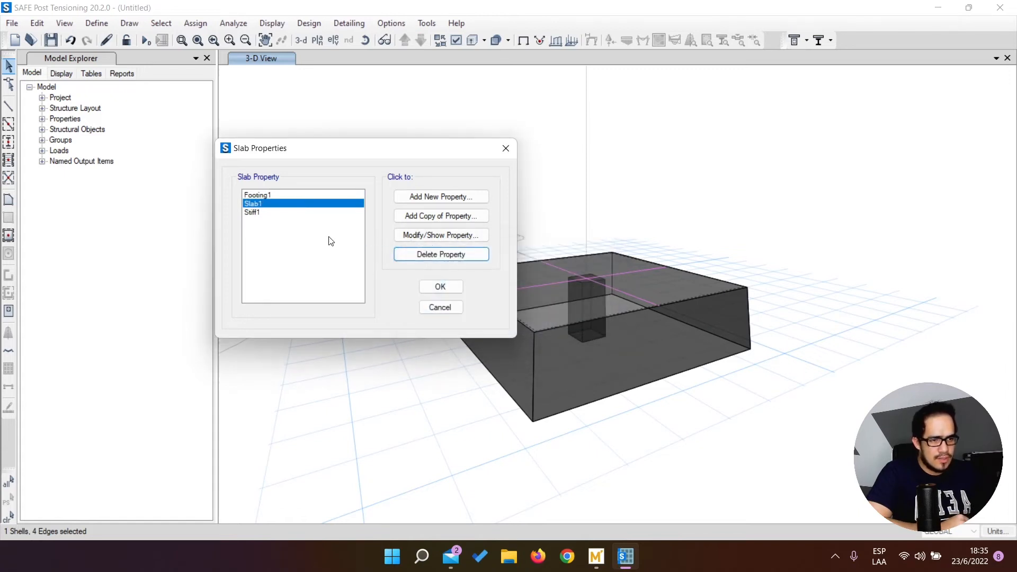
pyautogui.click(436, 250)
pyautogui.click(525, 325)
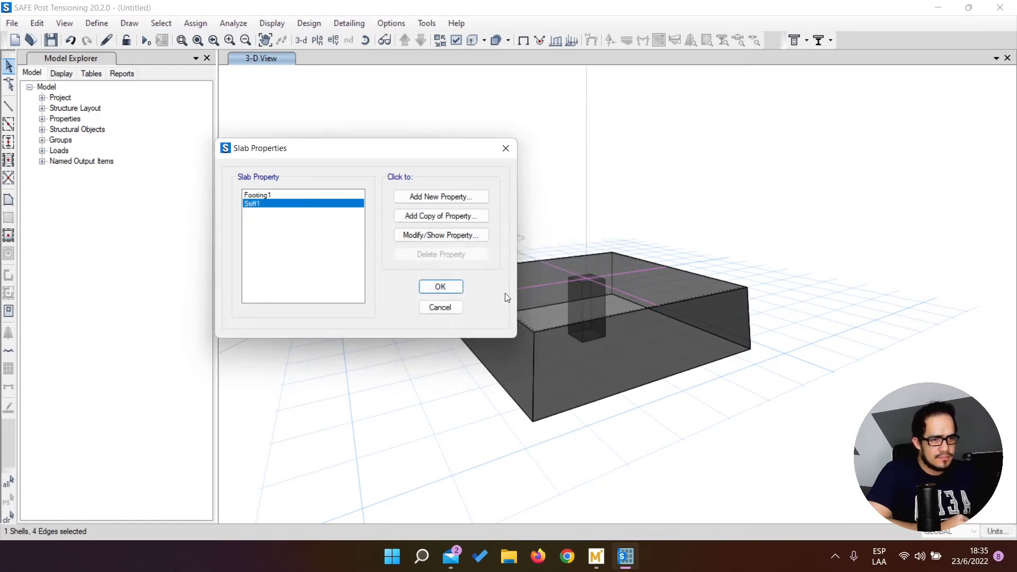
# Step: Set the thickness of the Footing1 slab property to 250 mm
pyautogui.click(266, 195)
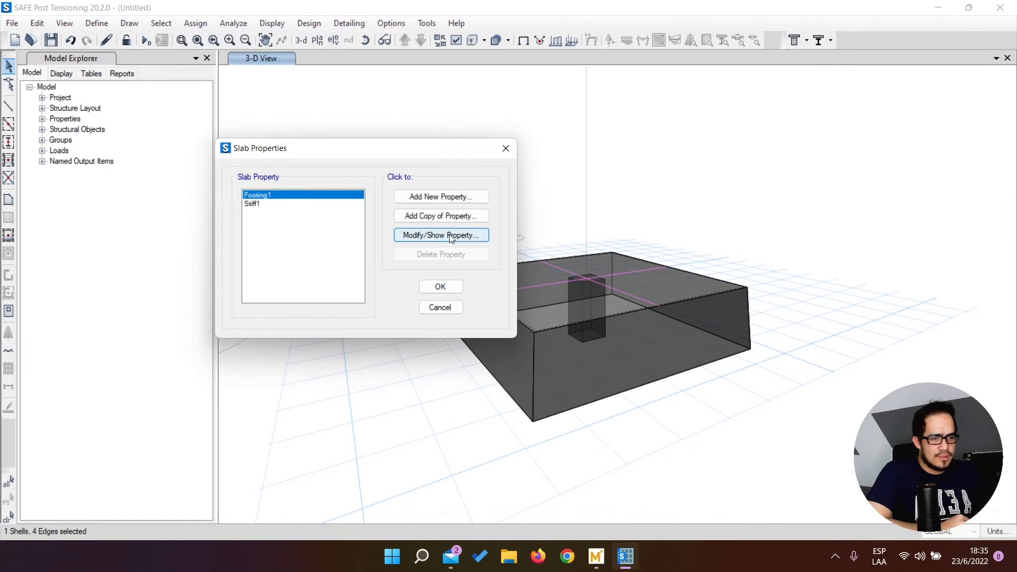
pyautogui.click(446, 236)
pyautogui.doubleClick(584, 305)
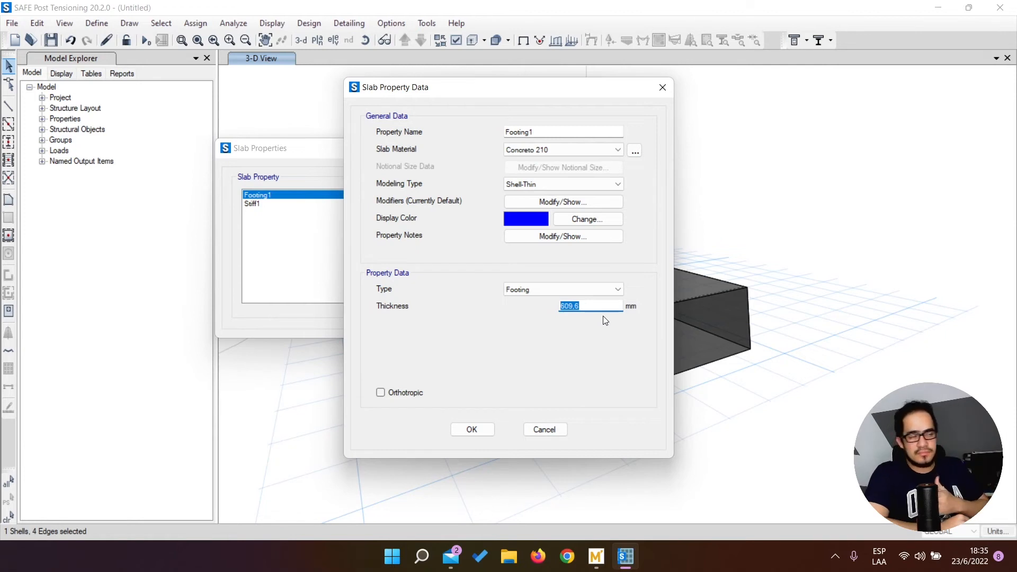
pyautogui.write('250')
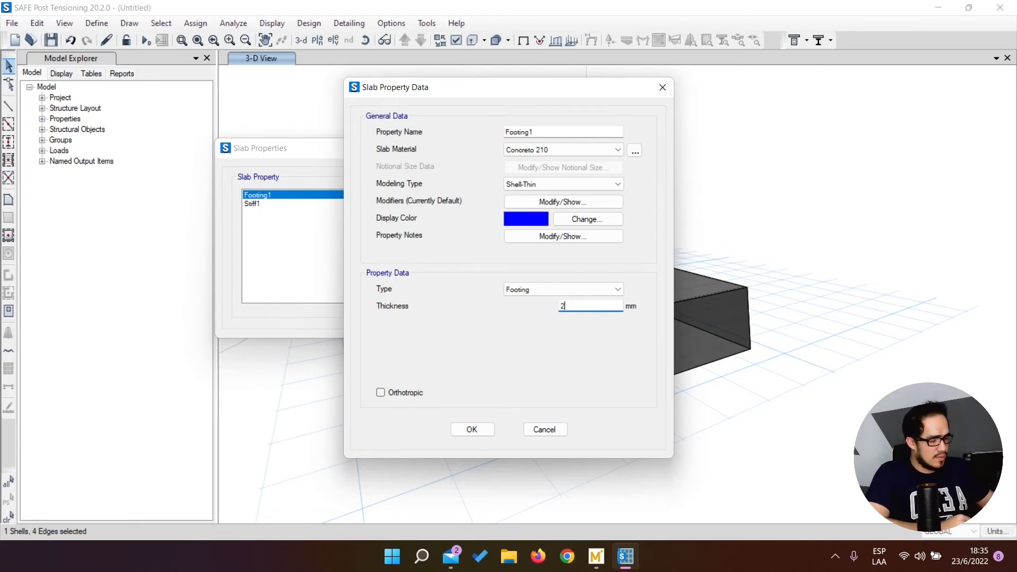
pyautogui.click(473, 430)
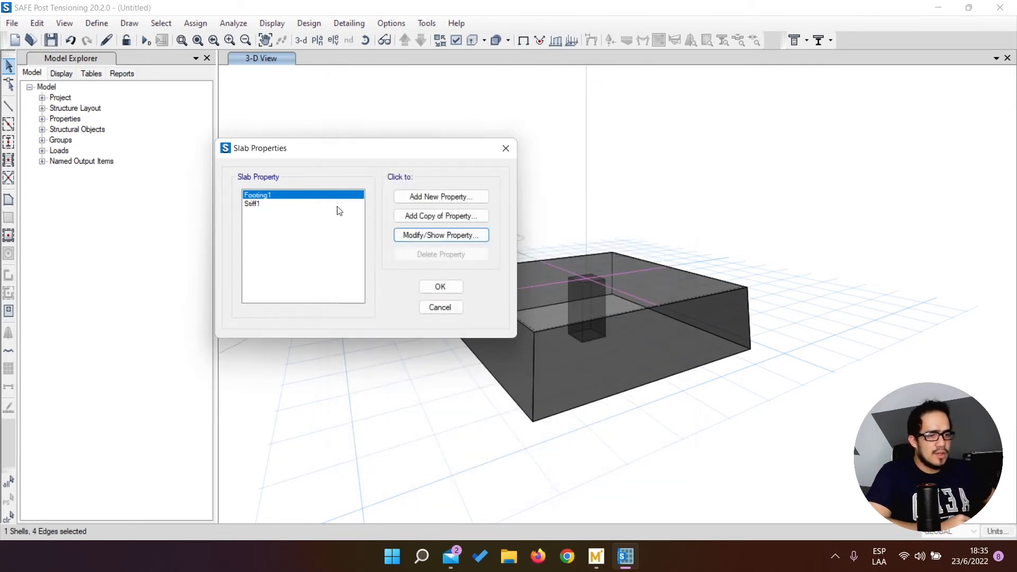
# Step: Set the thickness of the Stiff1 slab property to 250 mm, keeping the Stiff type, and accept the slab properties
pyautogui.click(262, 204)
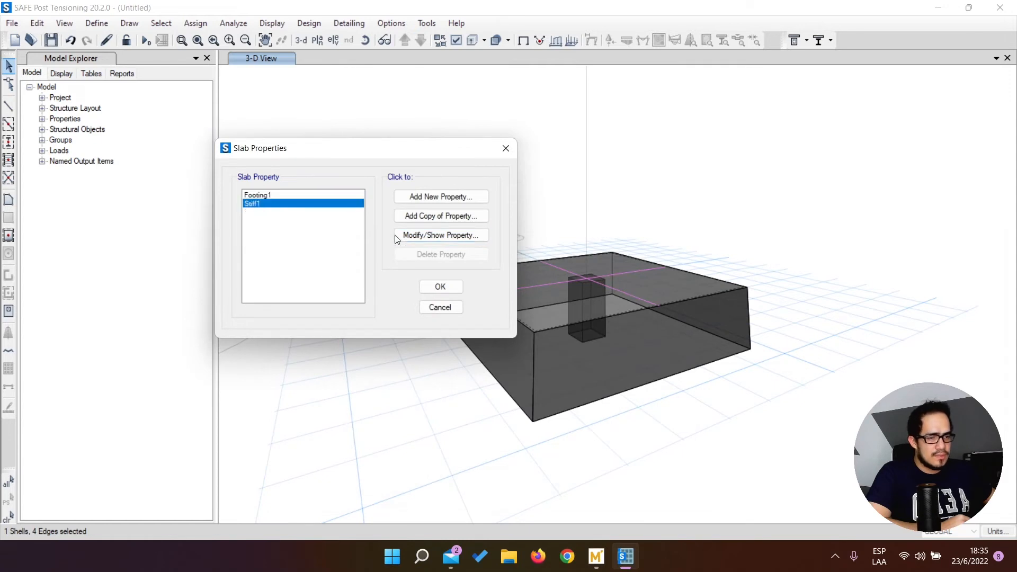
pyautogui.click(427, 240)
pyautogui.click(505, 290)
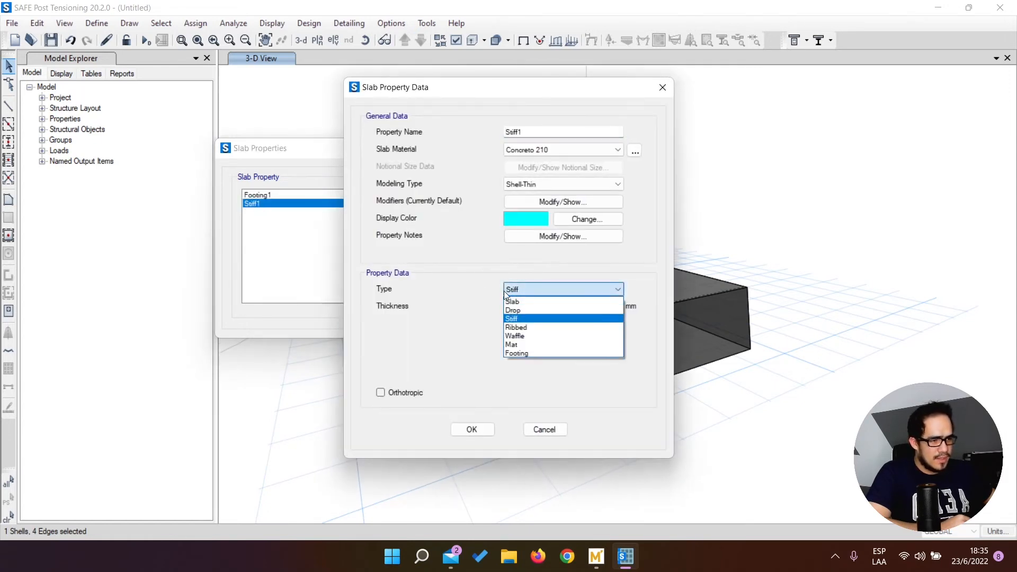
pyautogui.click(525, 289)
pyautogui.press('Tab')
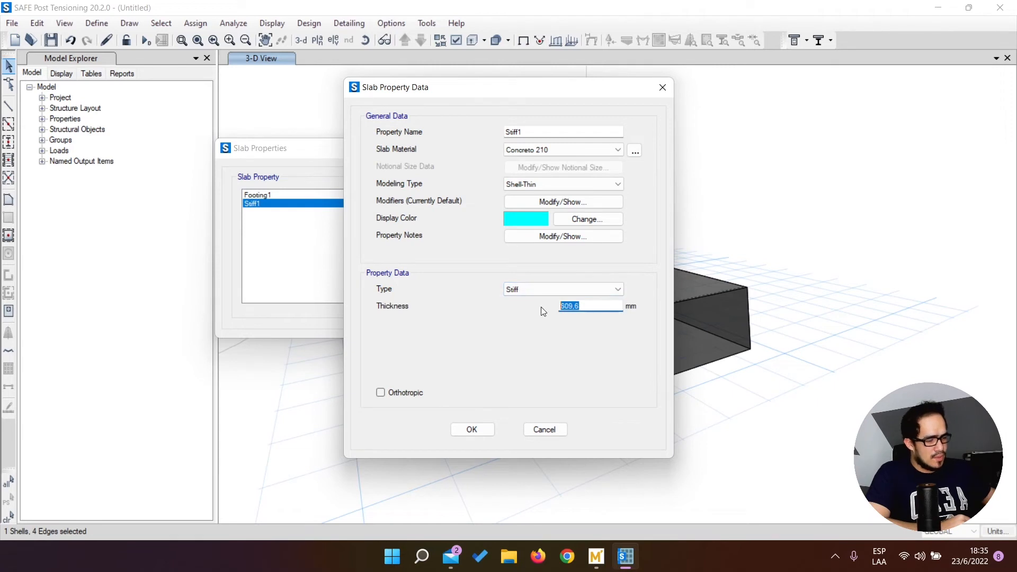
pyautogui.write('250')
pyautogui.click(473, 429)
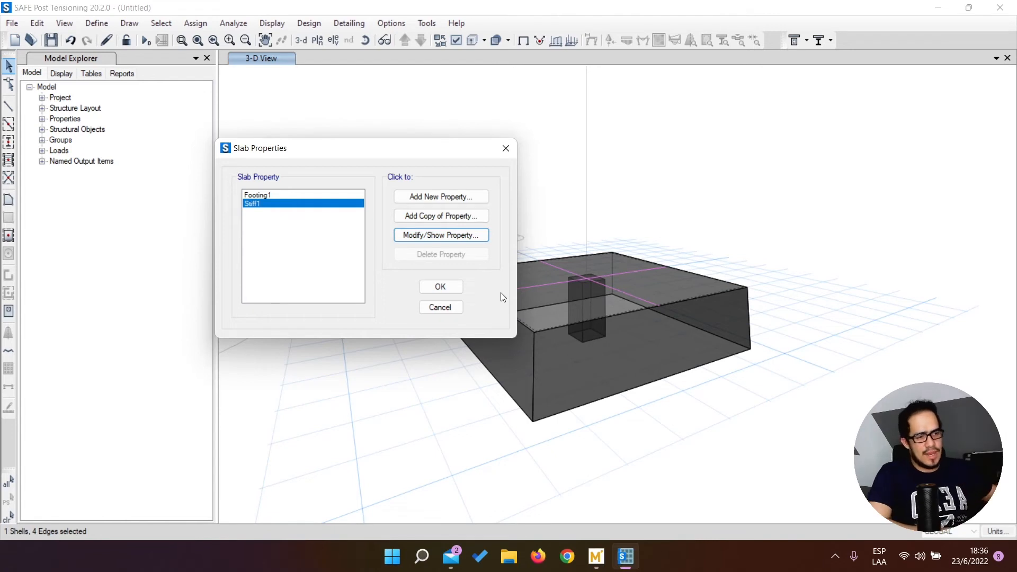
pyautogui.click(443, 287)
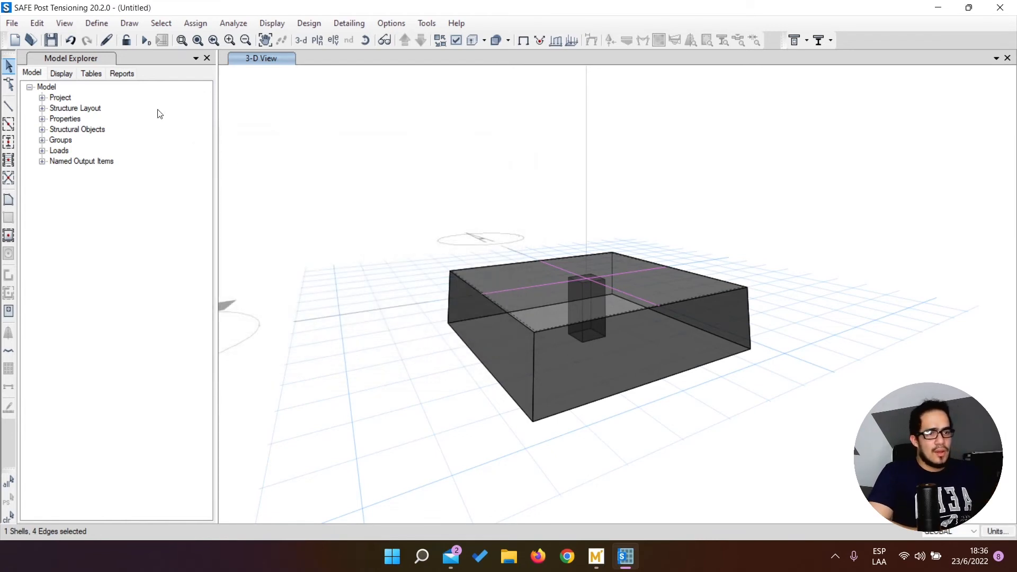
# Step: Clear all existing bars from the reinforcing bar sizes definition
pyautogui.click(110, 25)
pyautogui.moveTo(121, 59)
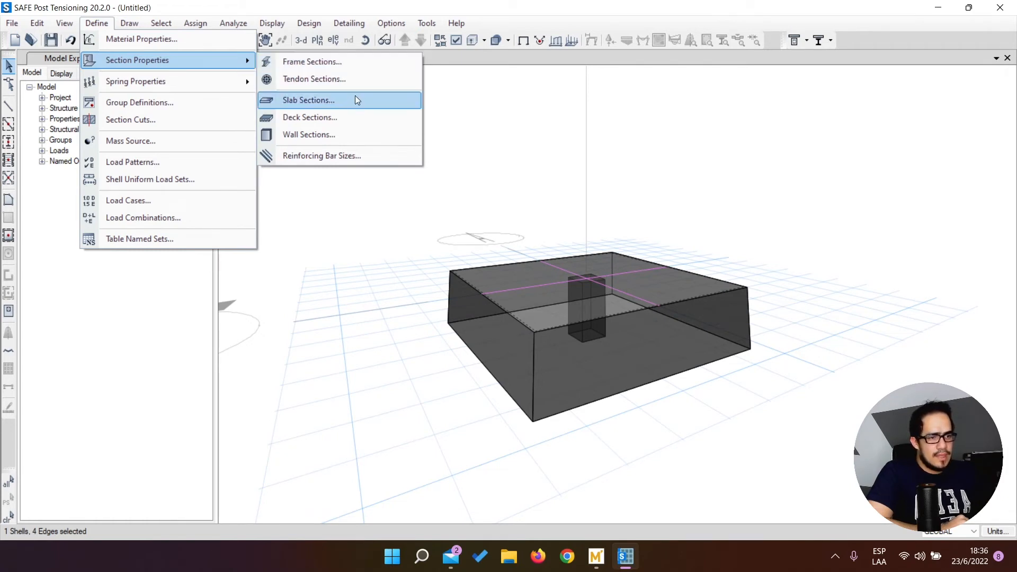
pyautogui.click(317, 154)
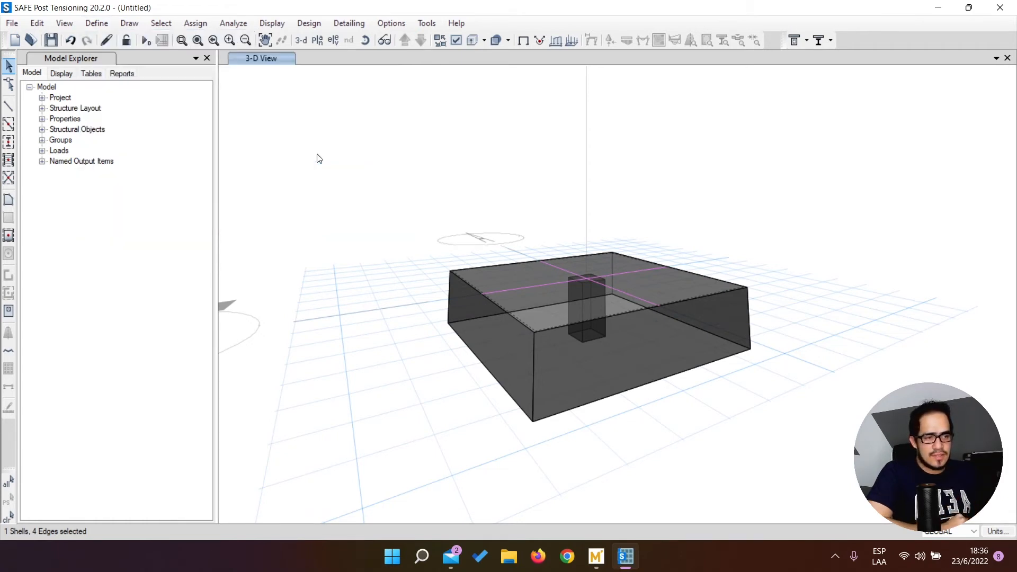
pyautogui.moveTo(388, 234); pyautogui.dragTo(389, 319)
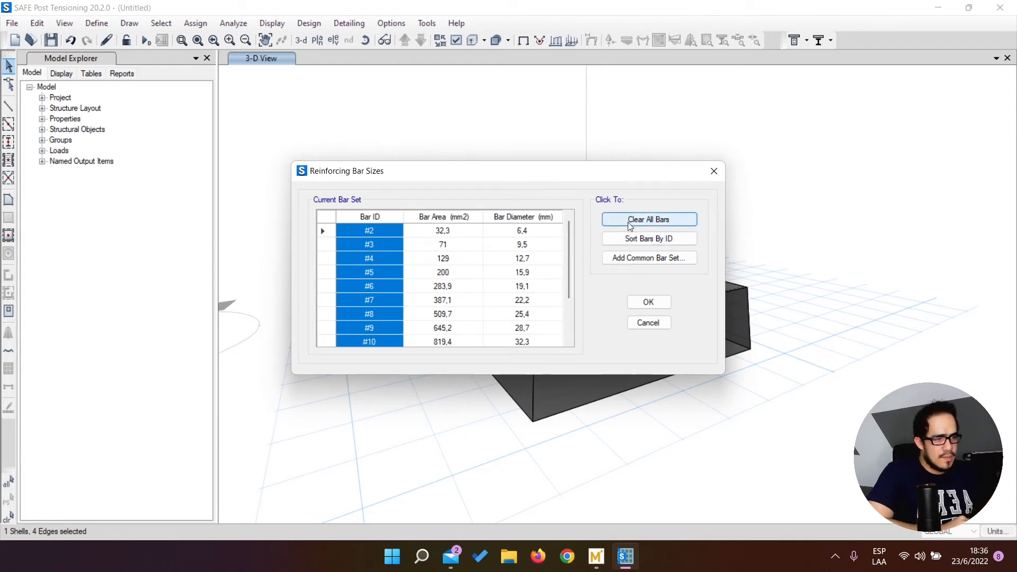
pyautogui.doubleClick(377, 231)
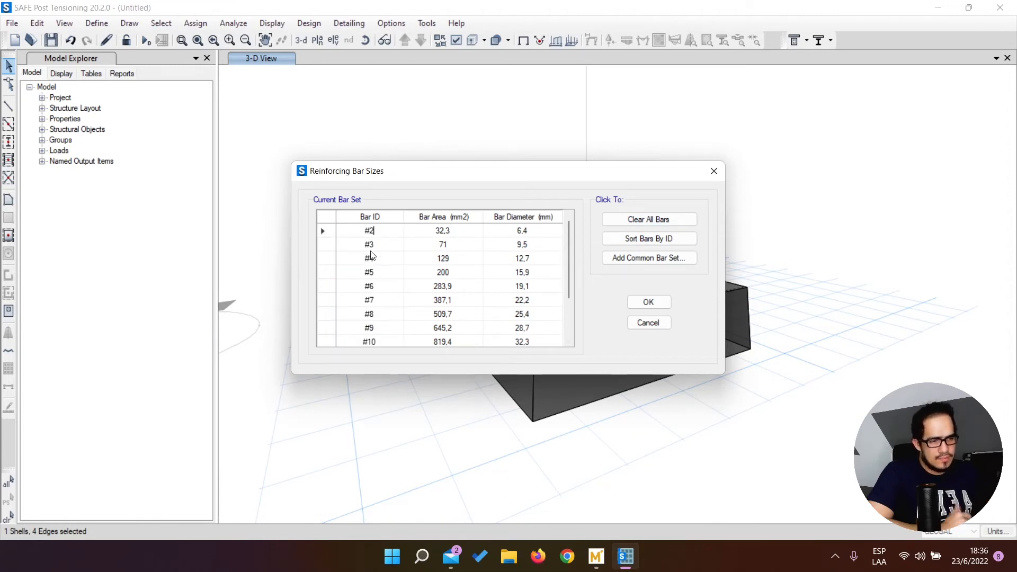
pyautogui.click(683, 223)
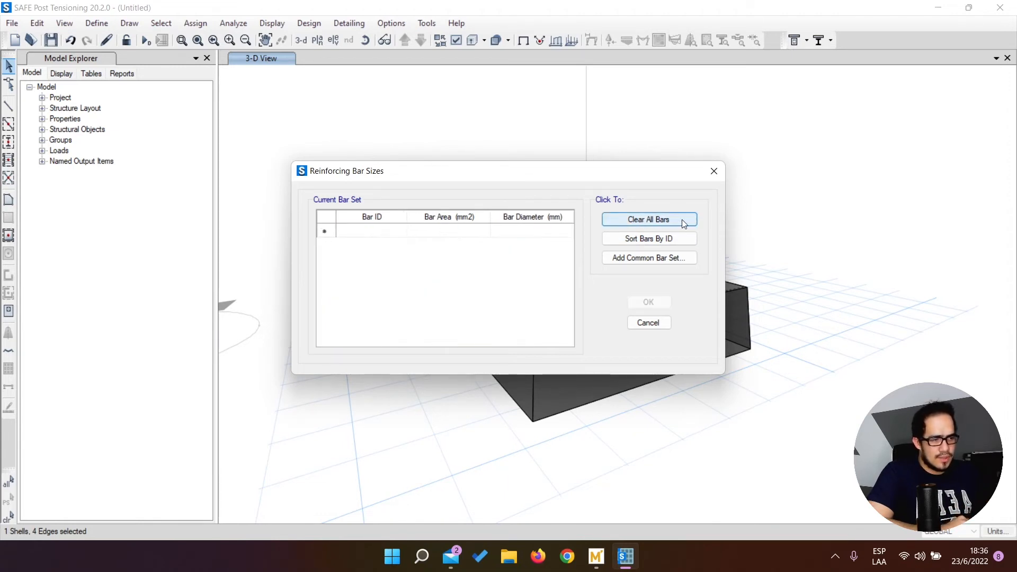
# Step: Add the SI common rebar set to the reinforcing bar sizes and accept it
pyautogui.click(621, 259)
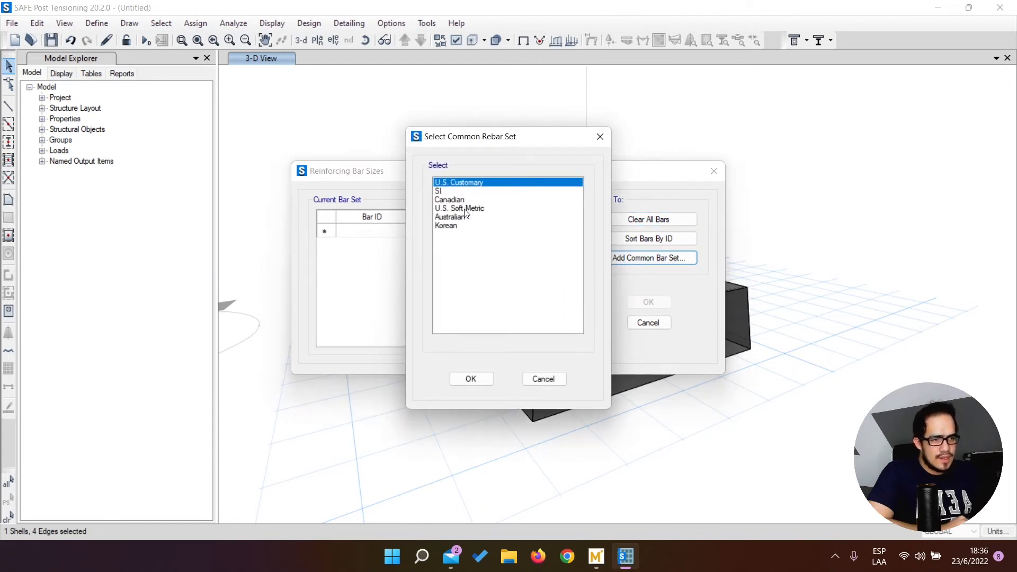
pyautogui.click(464, 191)
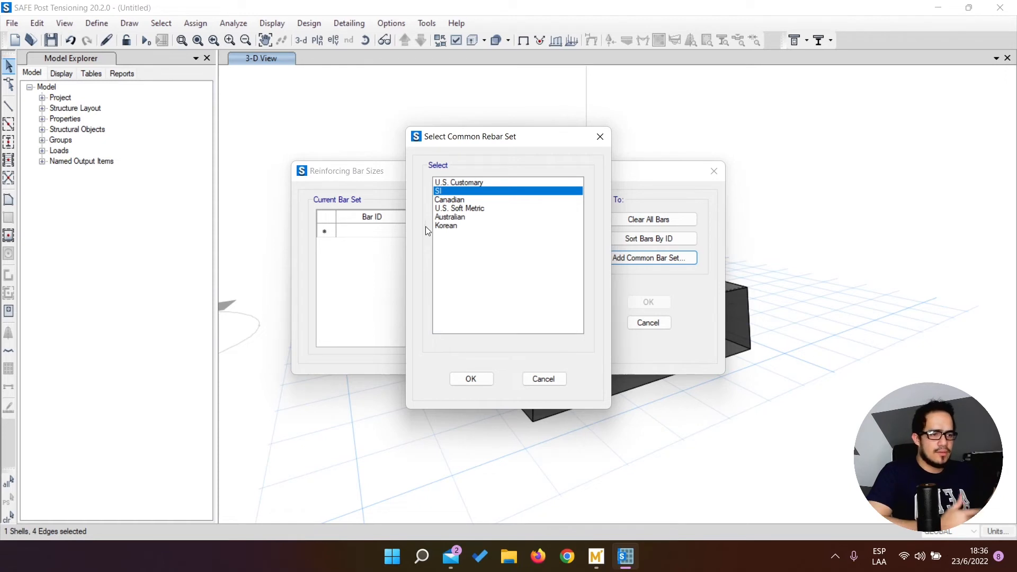
pyautogui.click(471, 379)
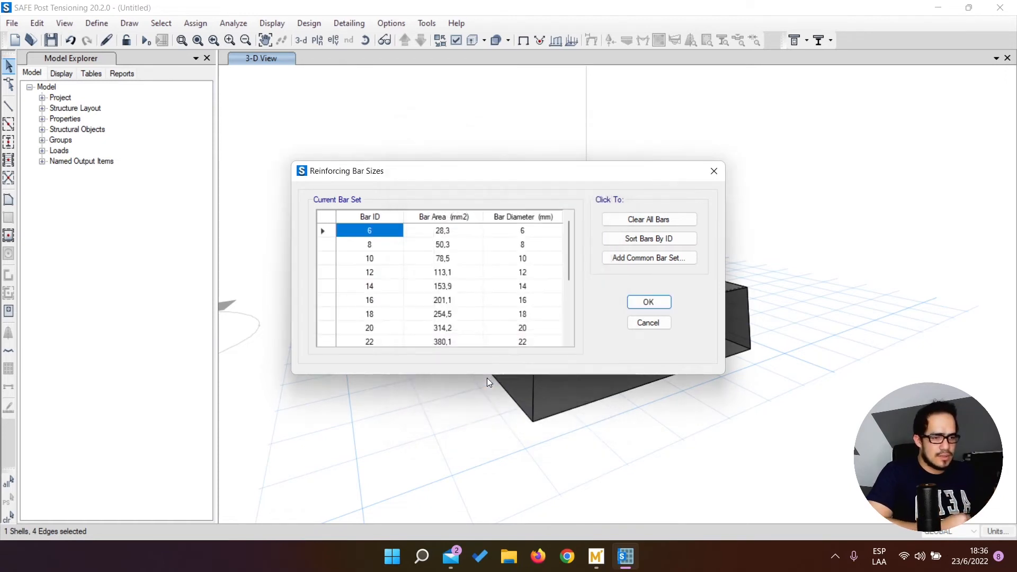
pyautogui.scroll(-3, 371, 249)
pyautogui.scroll(4, 370, 276)
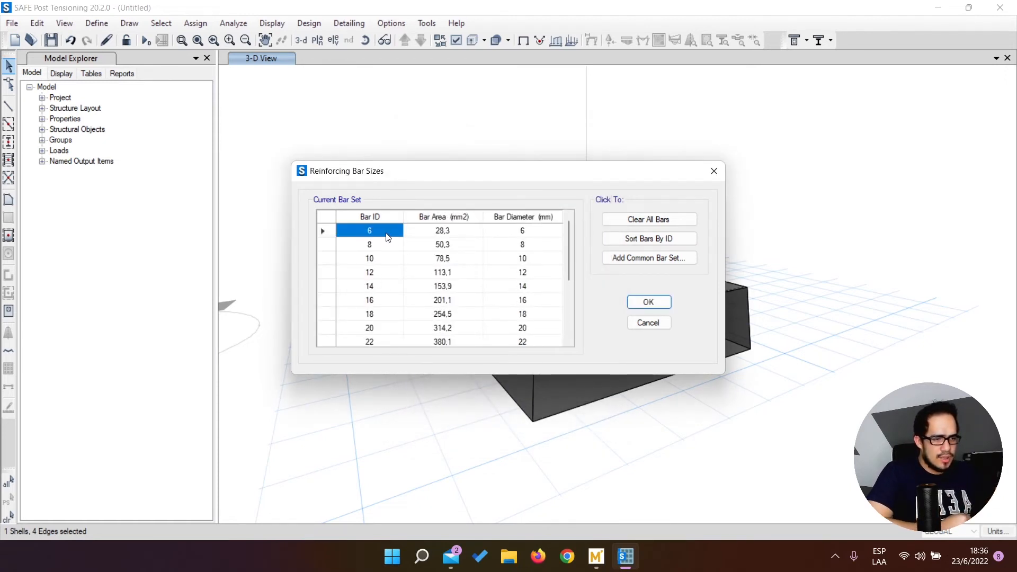
pyautogui.click(387, 246)
pyautogui.click(387, 262)
pyautogui.click(389, 272)
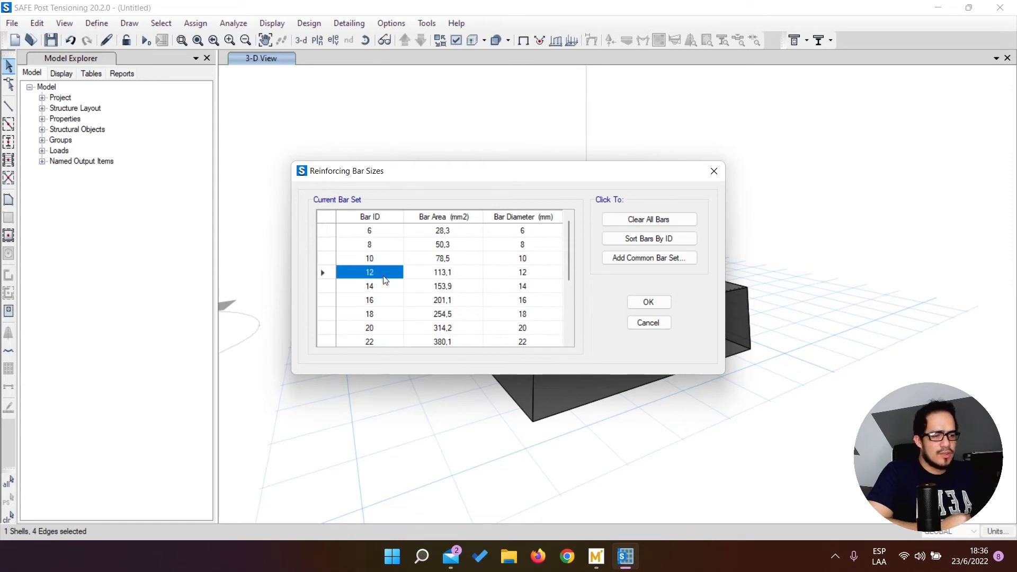
pyautogui.click(647, 302)
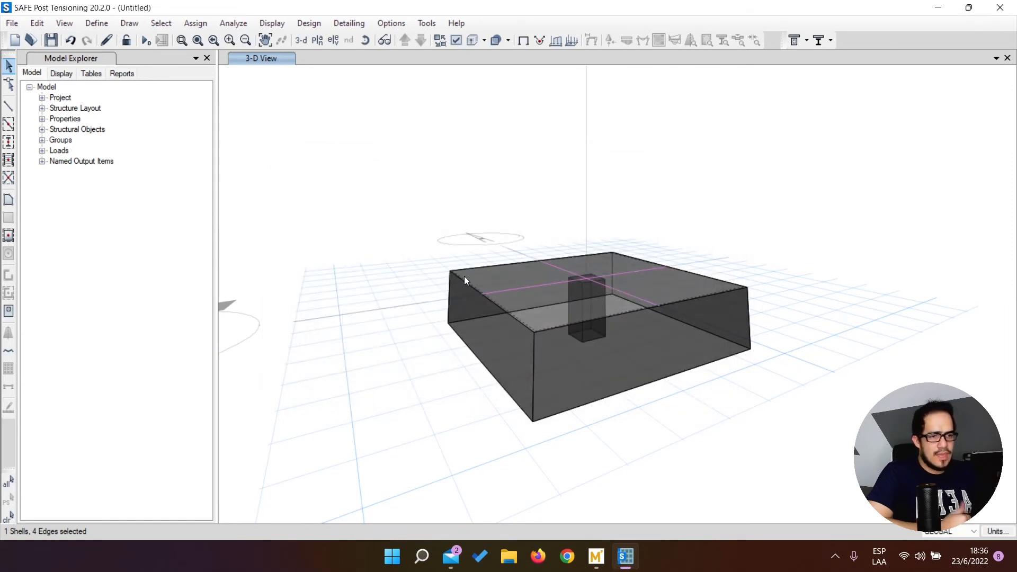
# Step: Review the Footing1 slab property data and close the slab definitions without changes
pyautogui.click(94, 28)
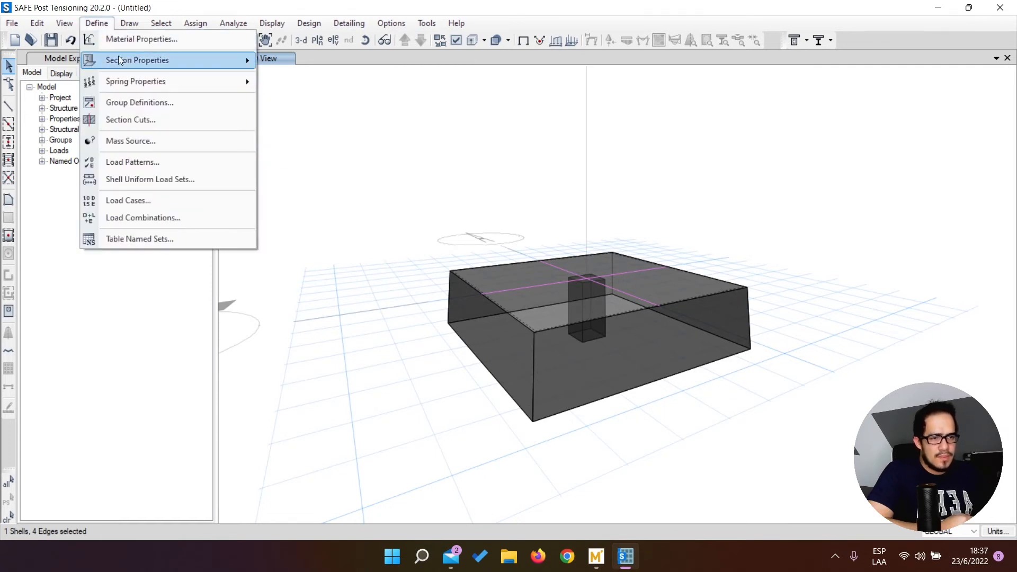
pyautogui.moveTo(118, 58)
pyautogui.click(311, 99)
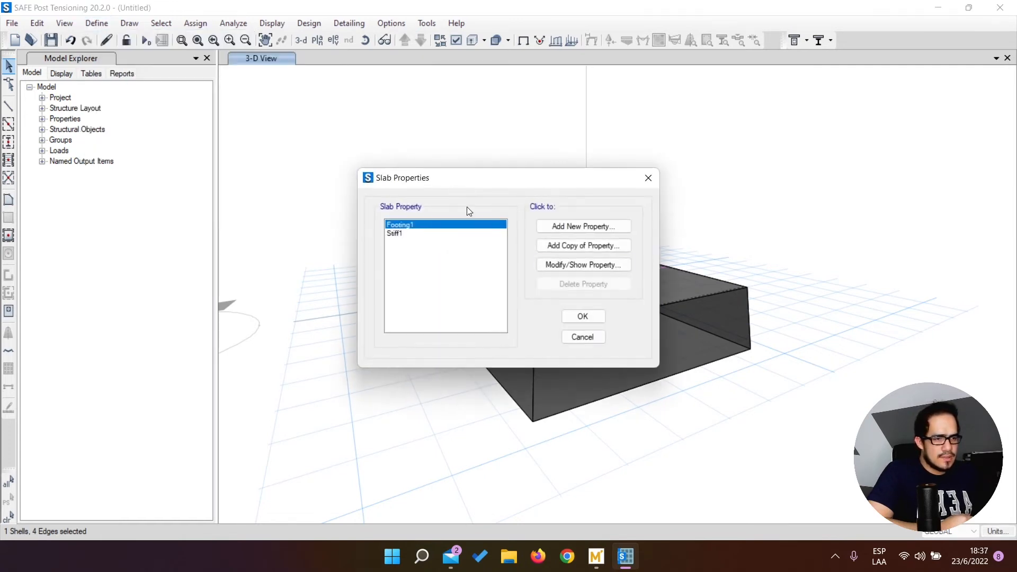
pyautogui.click(576, 264)
pyautogui.click(662, 86)
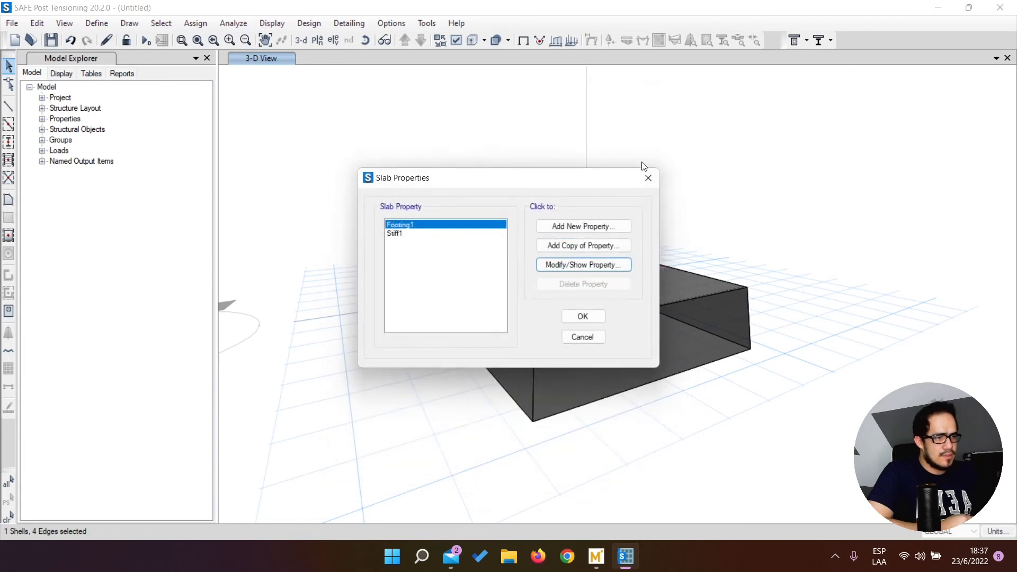
pyautogui.click(646, 168)
# Step: Check the ASpr1 area spring's subgrade modulus and nonlinear option, and accept the area spring properties
pyautogui.click(96, 24)
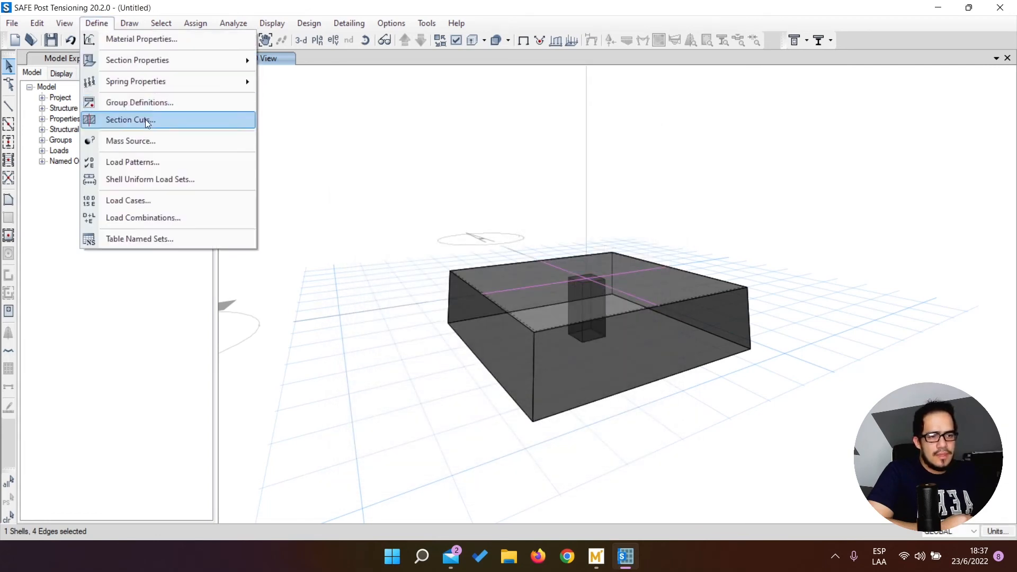
pyautogui.moveTo(189, 87)
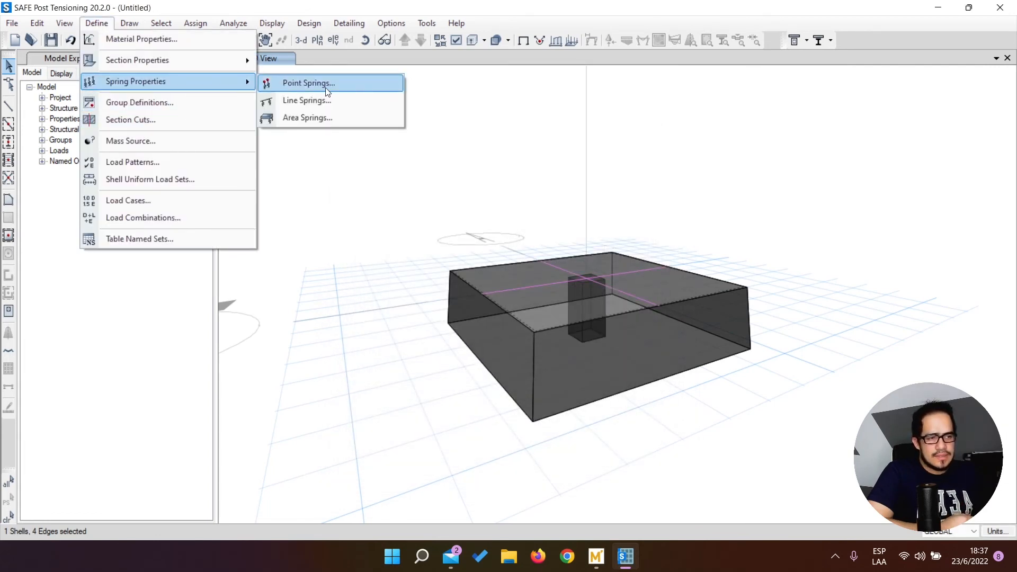
pyautogui.click(323, 117)
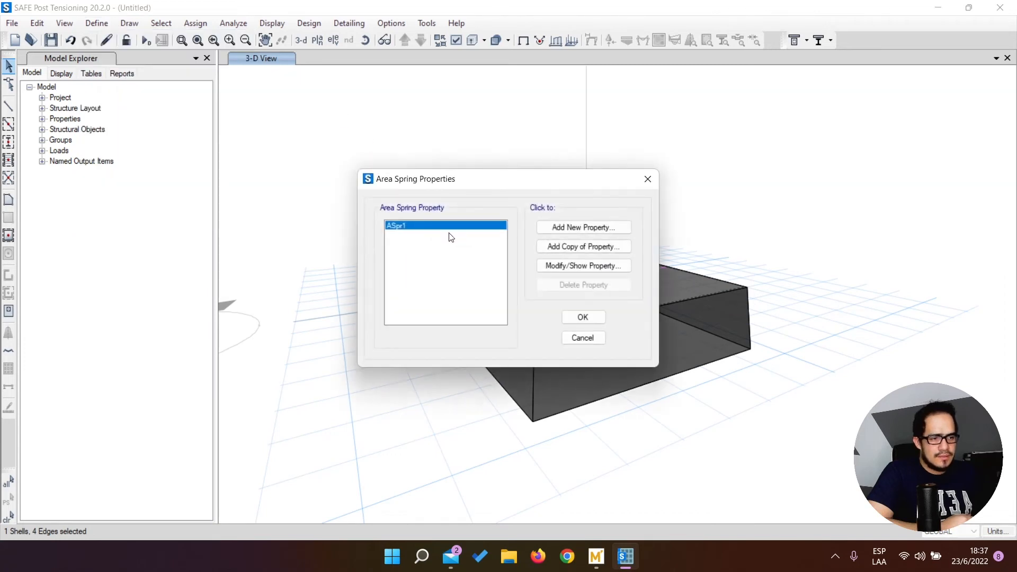
pyautogui.click(588, 266)
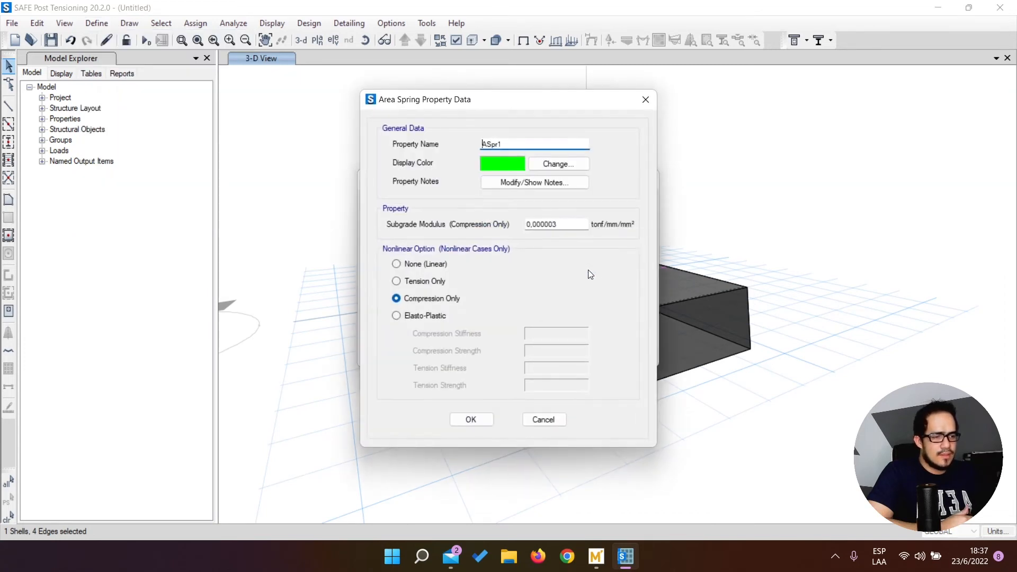
pyautogui.doubleClick(545, 224)
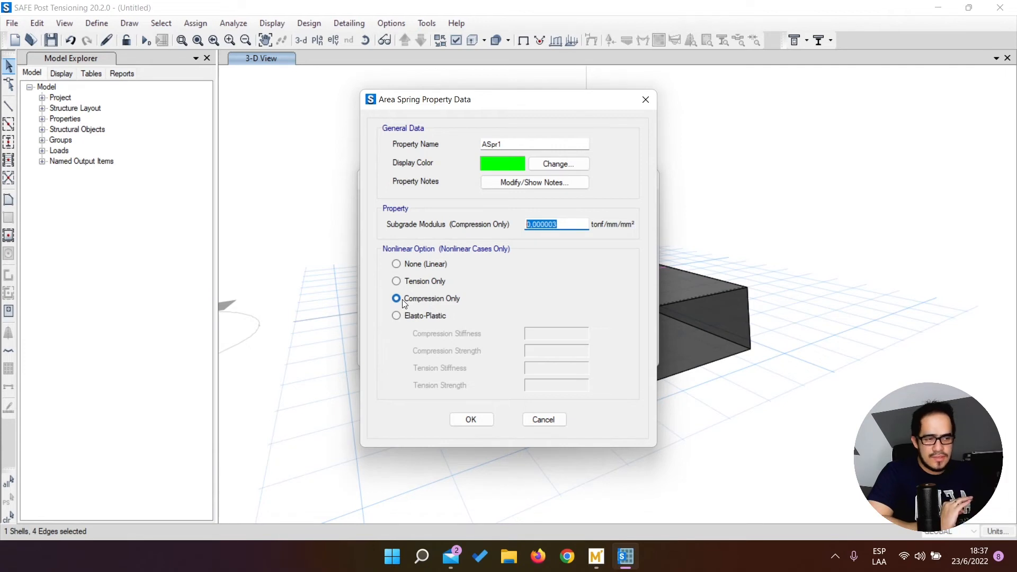
pyautogui.click(468, 419)
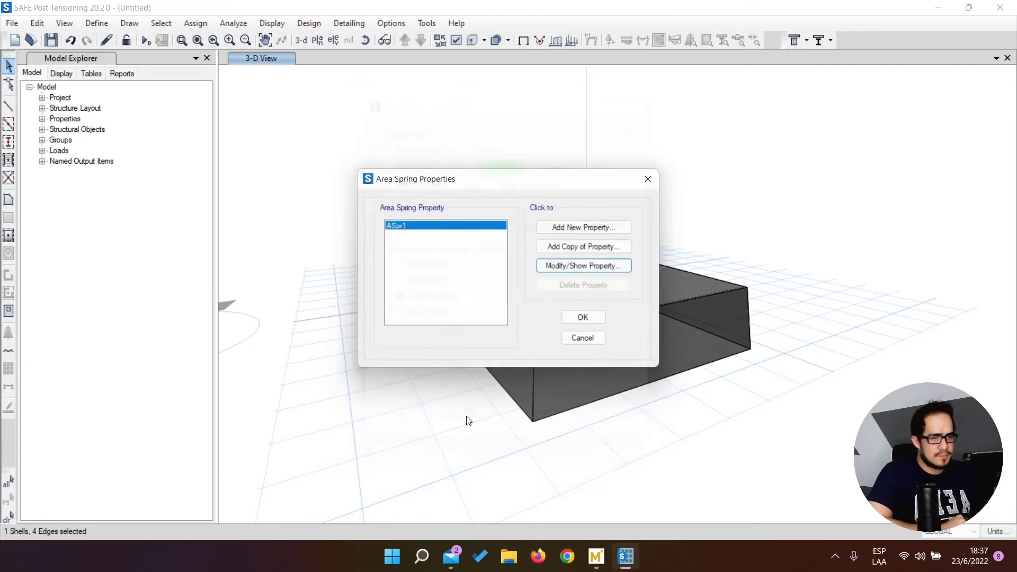
pyautogui.click(564, 319)
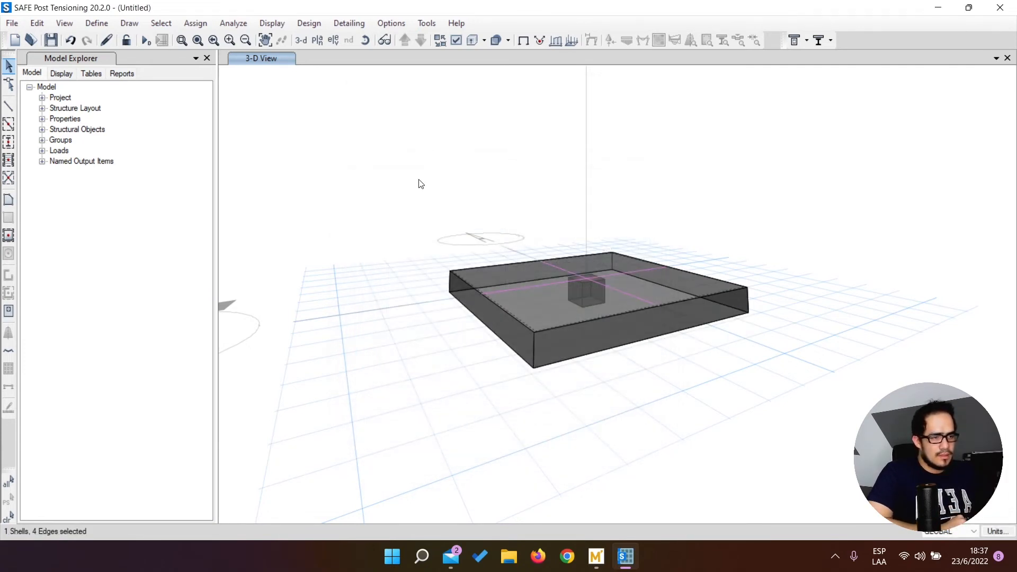
pyautogui.scroll(10, 540, 345)
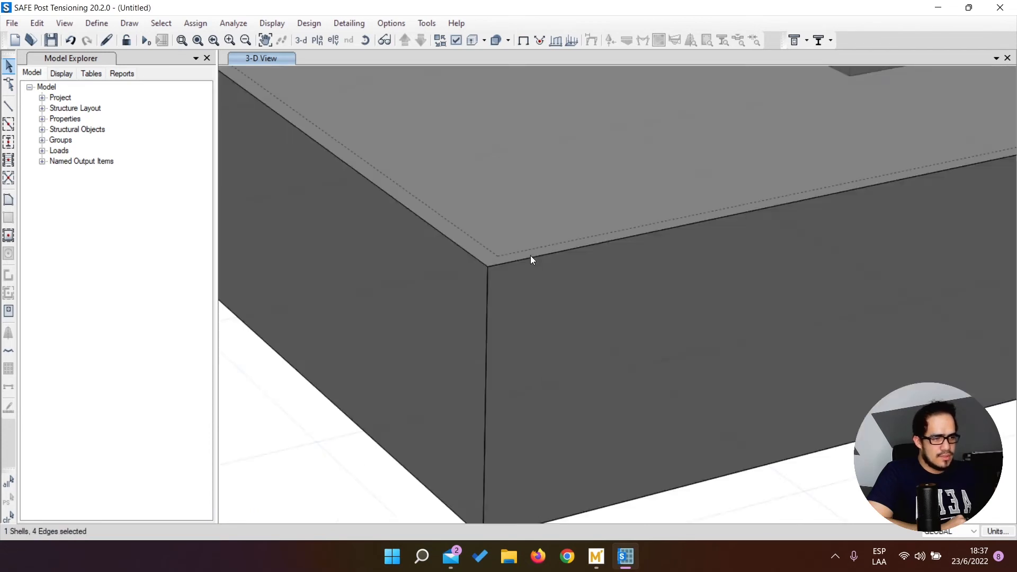
pyautogui.scroll(-4, 530, 256)
pyautogui.scroll(-4, 549, 203)
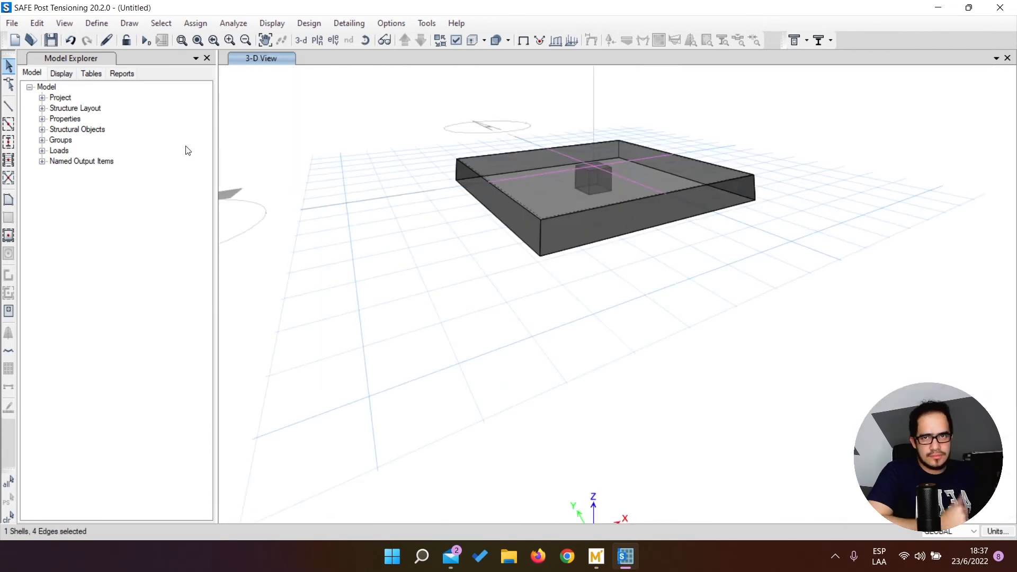
pyautogui.click(106, 22)
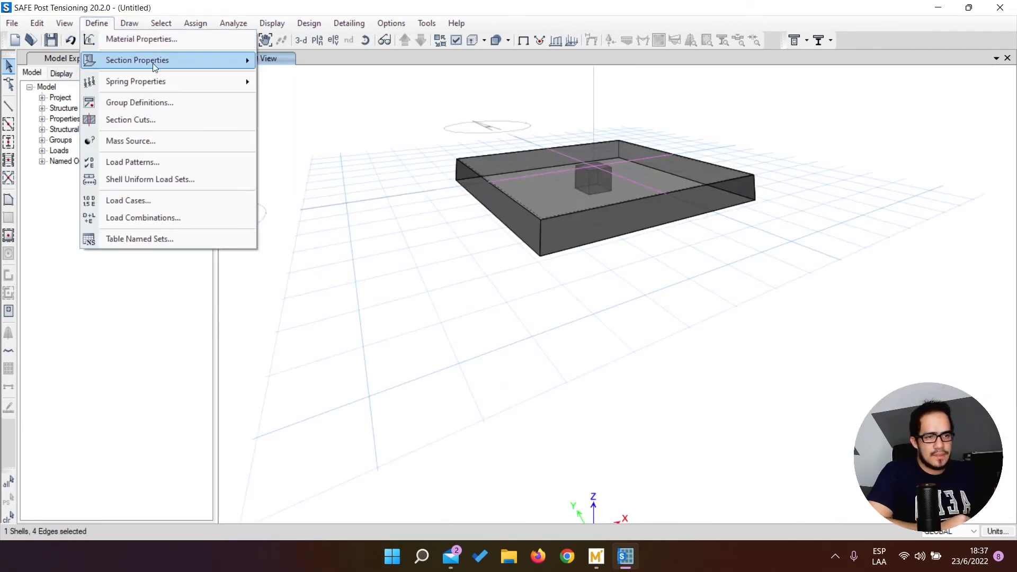
pyautogui.moveTo(152, 61)
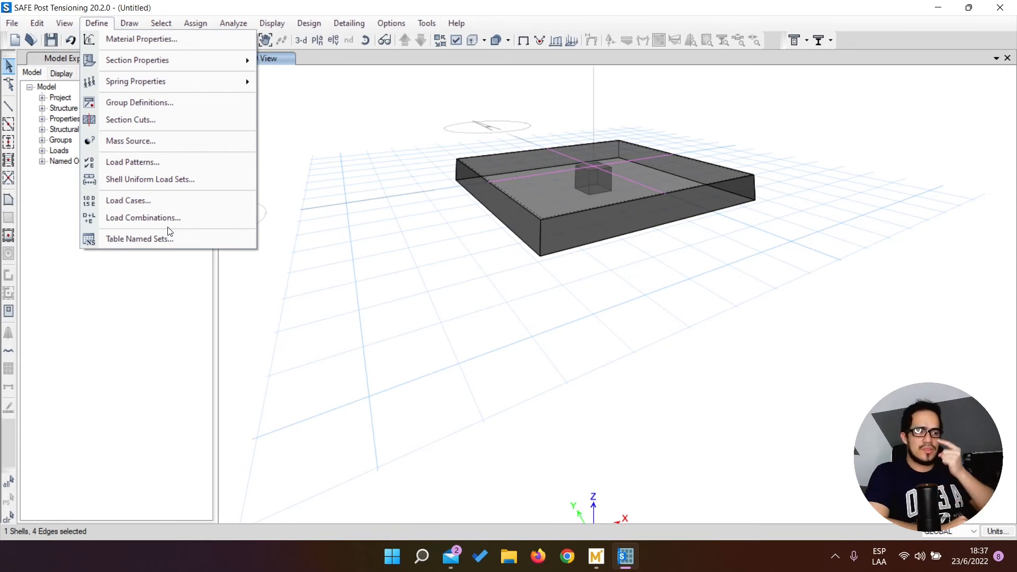
pyautogui.click(382, 244)
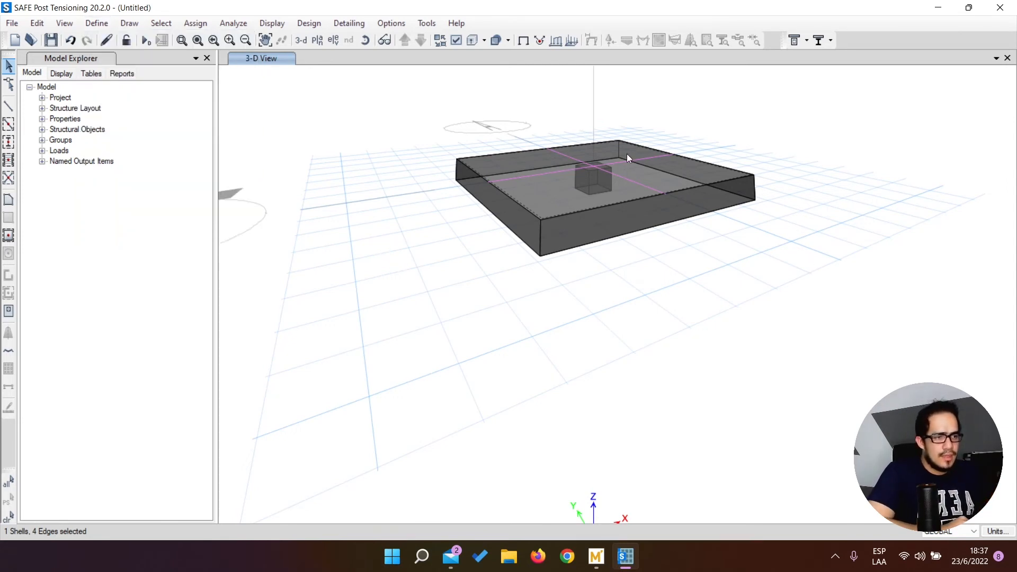
# Step: Save the model as practica1 in the rrr folder
pyautogui.click(149, 44)
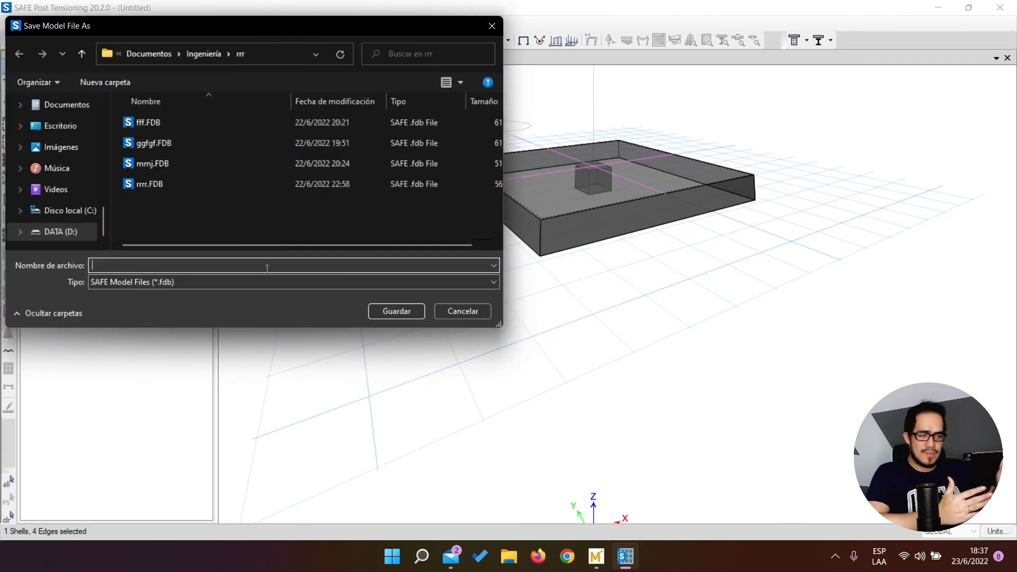
pyautogui.write('pract')
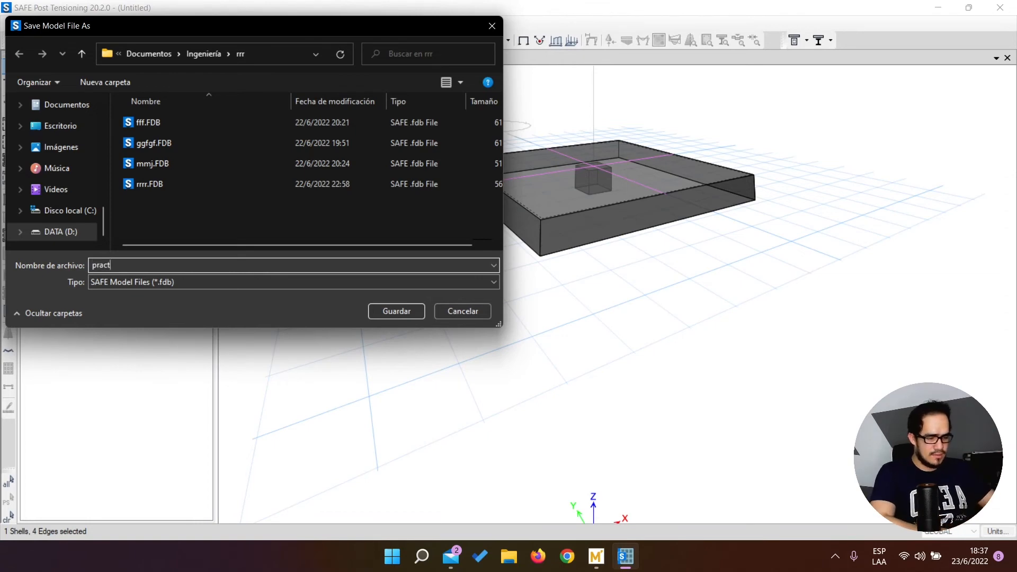
pyautogui.write('ica1')
pyautogui.press('Return')
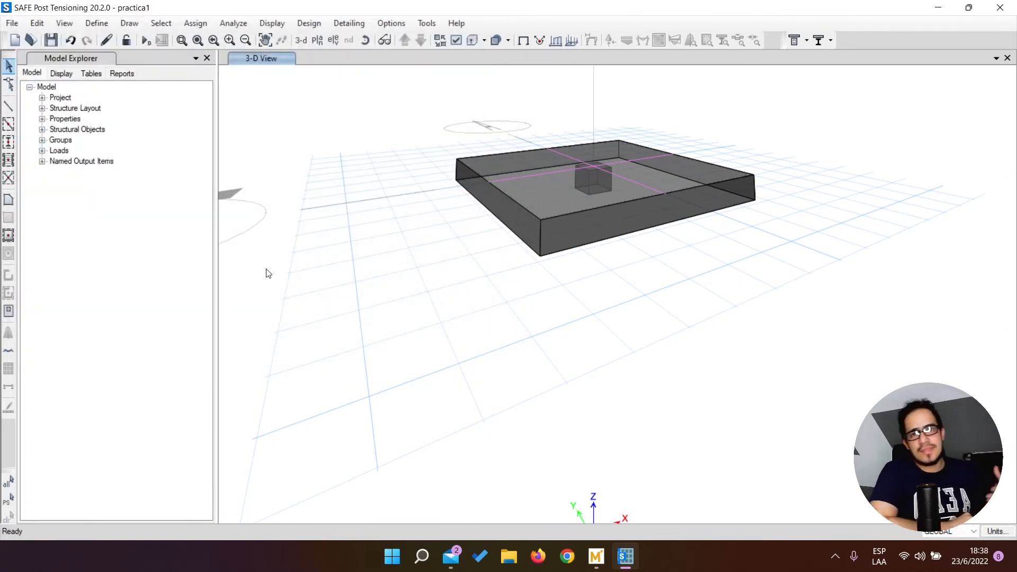
# Step: Run the analysis and inspect the footing's Dead displacement contours in 3-D and in the Story1 plan view
pyautogui.press('F5')
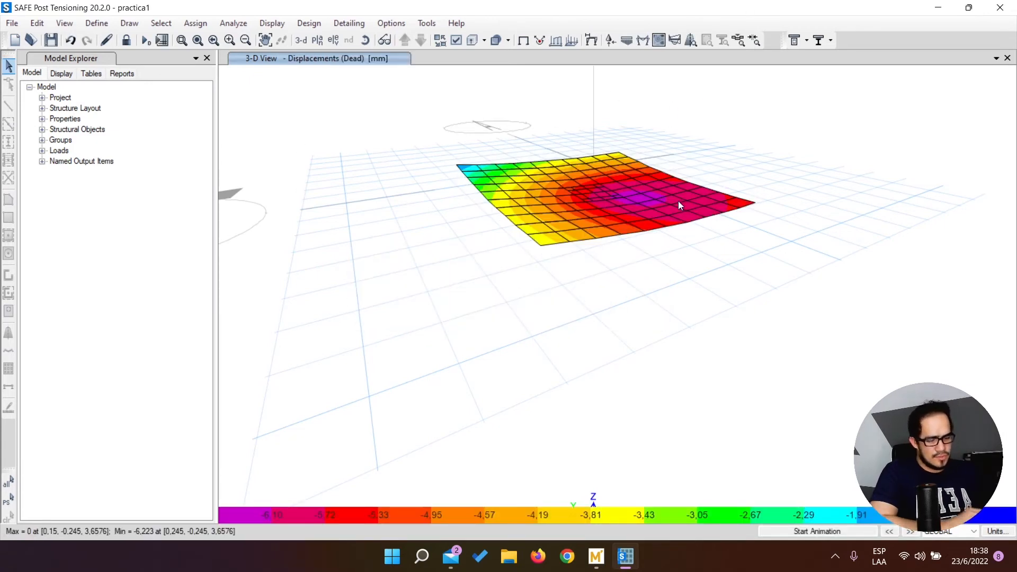
pyautogui.keyDown('shift'); pyautogui.moveTo(697, 221); pyautogui.dragTo(658, 159, button='middle'); pyautogui.keyUp('shift')
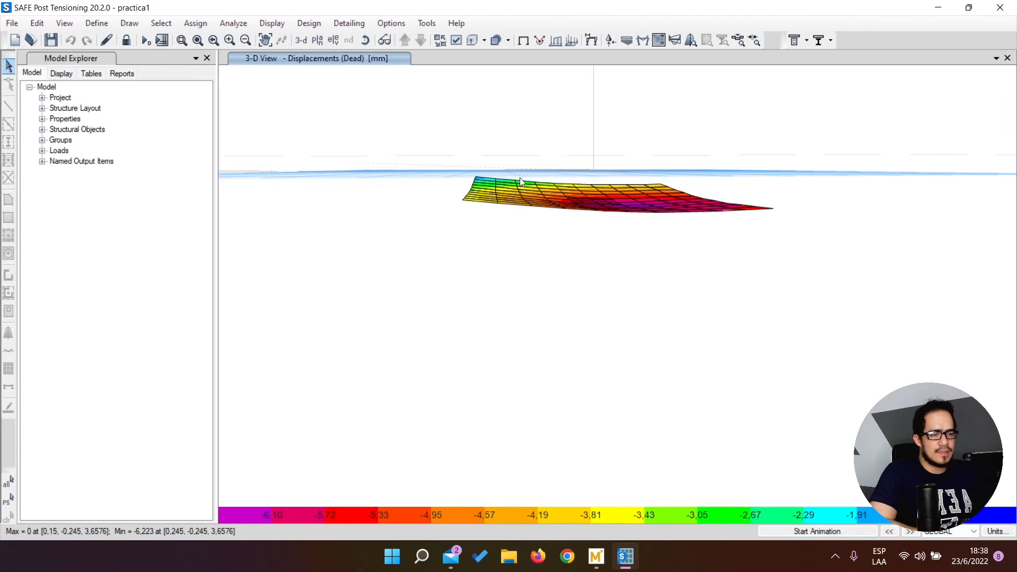
pyautogui.keyDown('shift'); pyautogui.moveTo(501, 192); pyautogui.dragTo(498, 280, button='middle'); pyautogui.keyUp('shift')
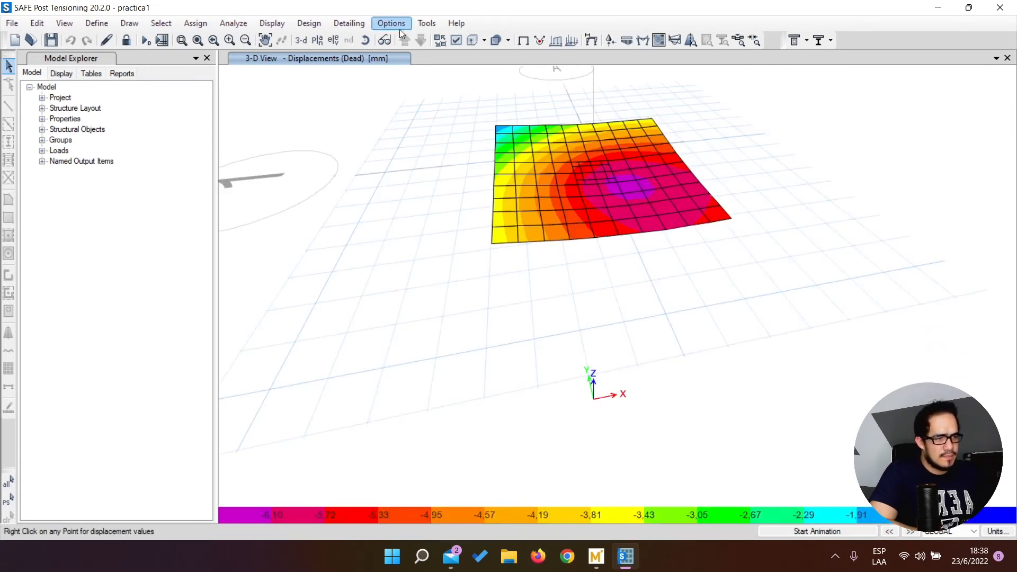
pyautogui.click(317, 40)
pyautogui.scroll(-4, 741, 296)
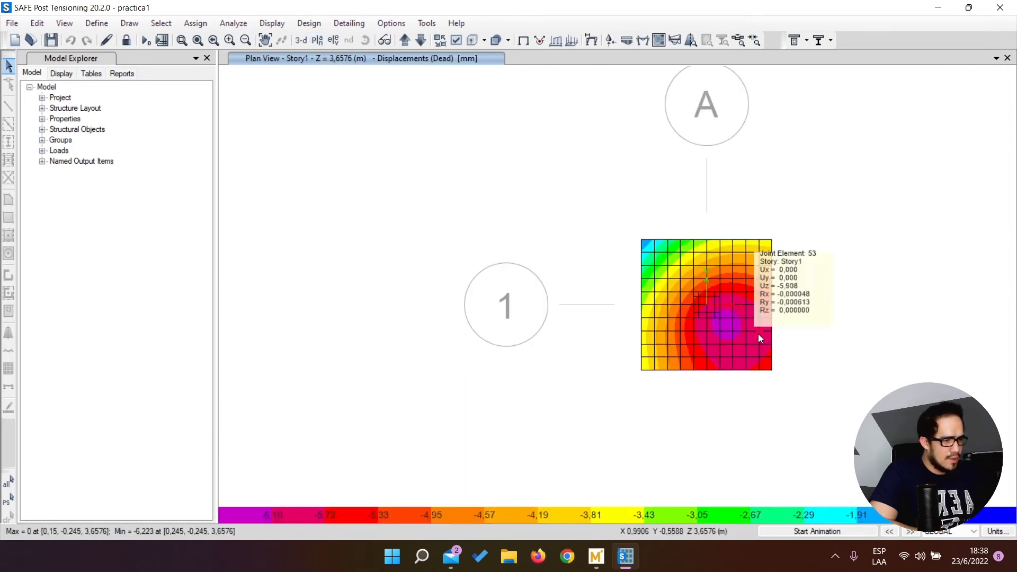
pyautogui.scroll(3, 761, 331)
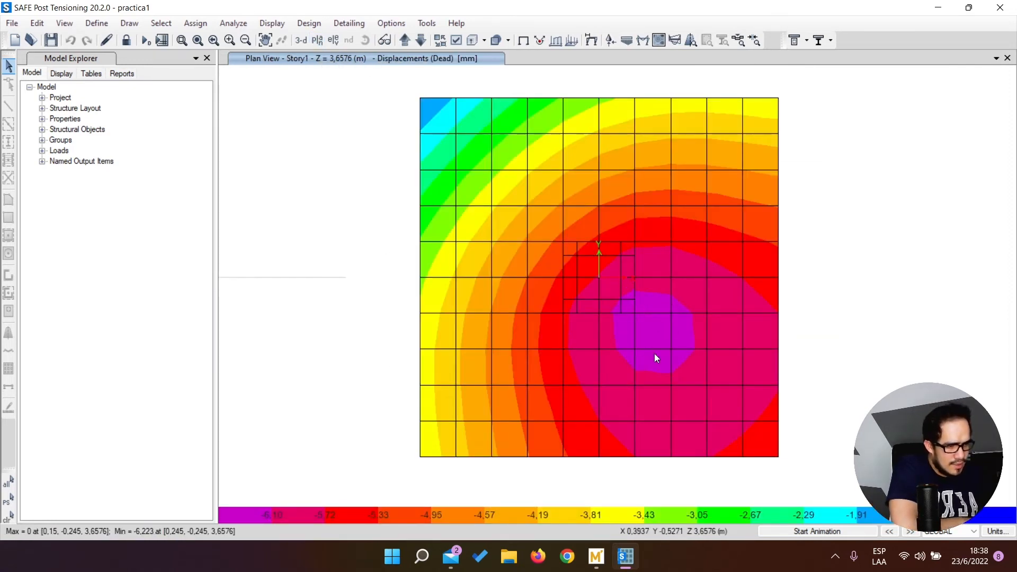
pyautogui.moveTo(670, 353)
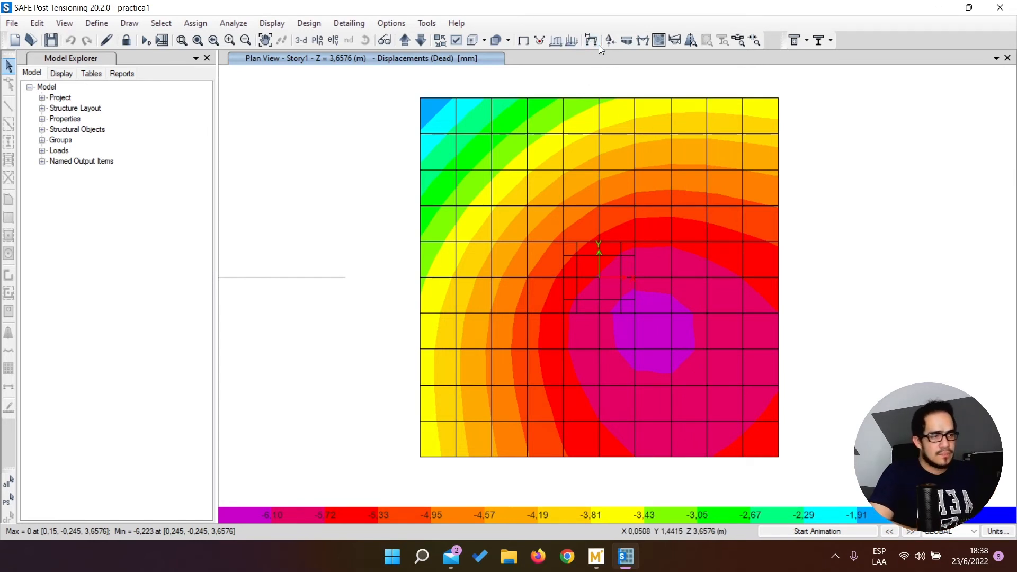
# Step: Display the soil pressure contours for the DConS1 combination and inspect the highest and lowest pressures under the footing
pyautogui.click(627, 41)
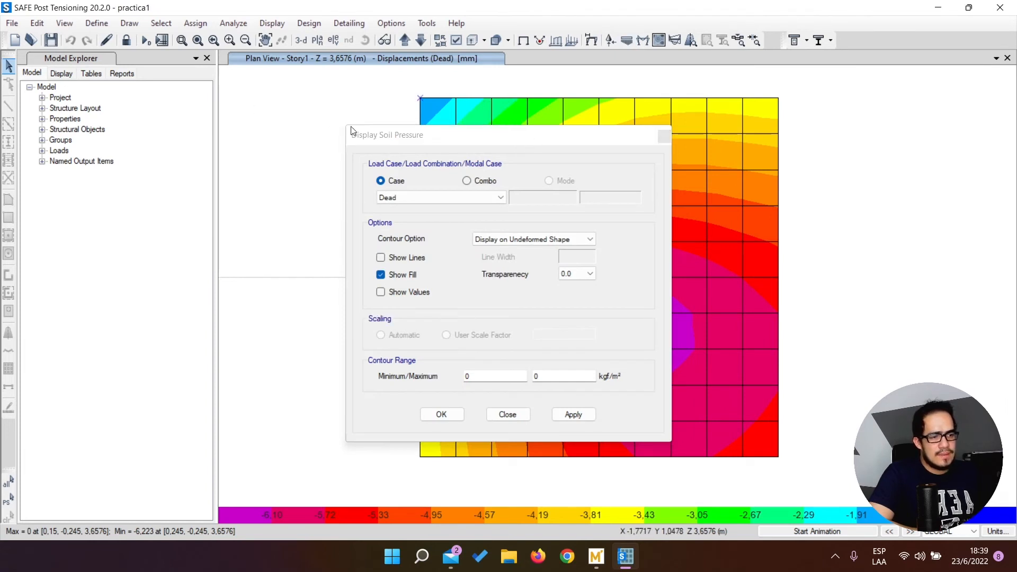
pyautogui.moveTo(476, 139); pyautogui.dragTo(225, 115)
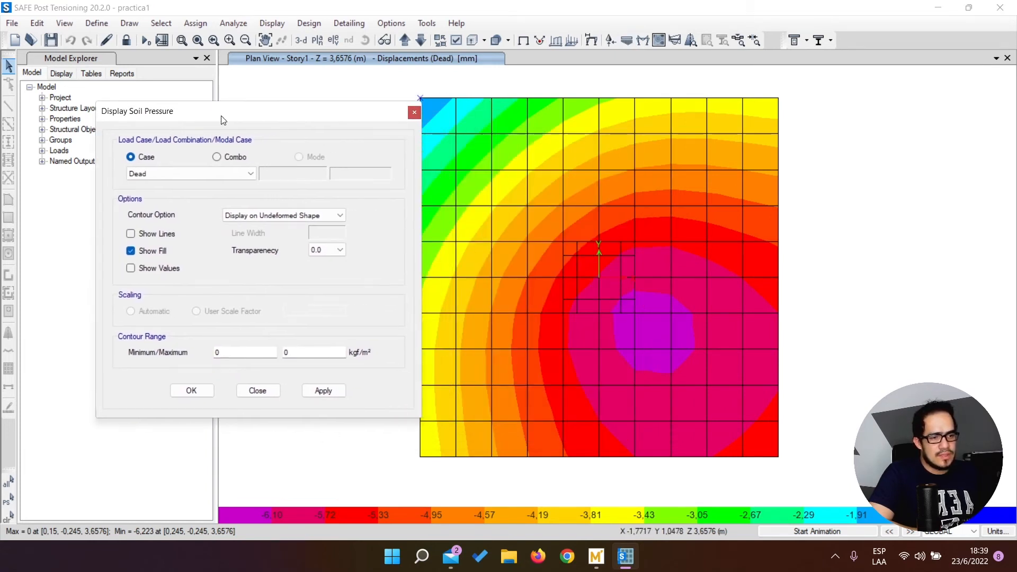
pyautogui.click(229, 158)
pyautogui.click(192, 174)
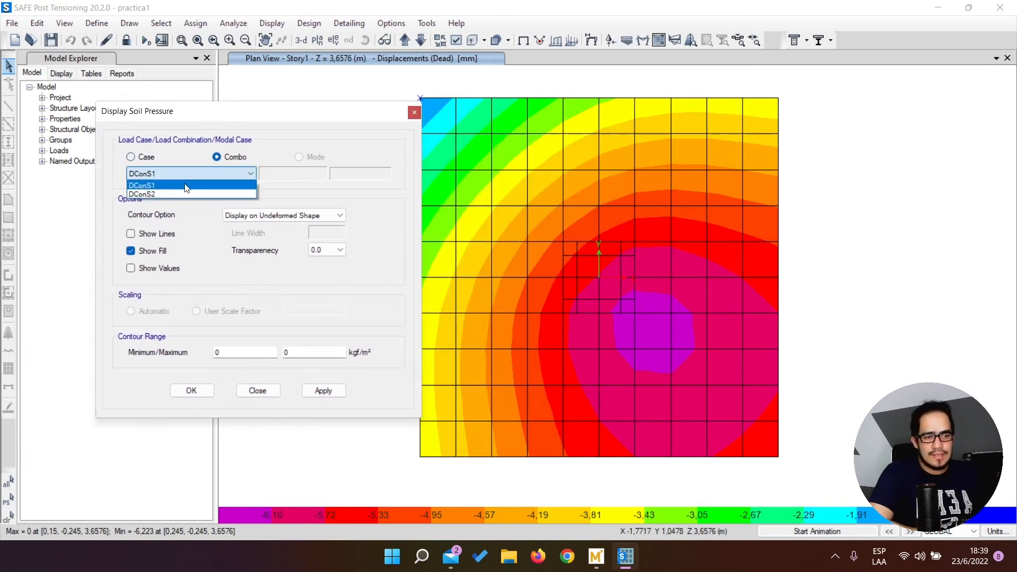
pyautogui.click(187, 184)
pyautogui.click(323, 391)
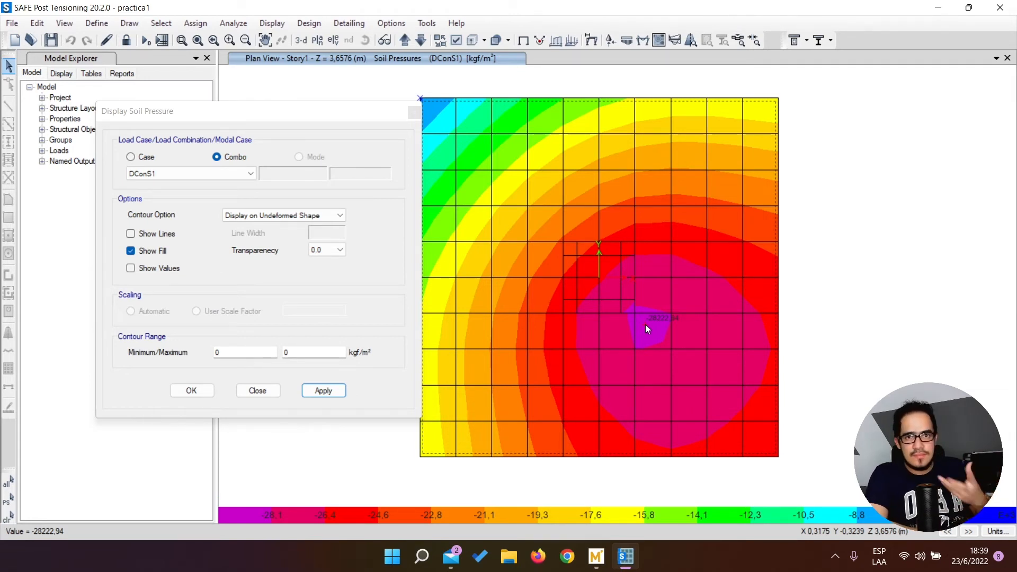
pyautogui.click(415, 112)
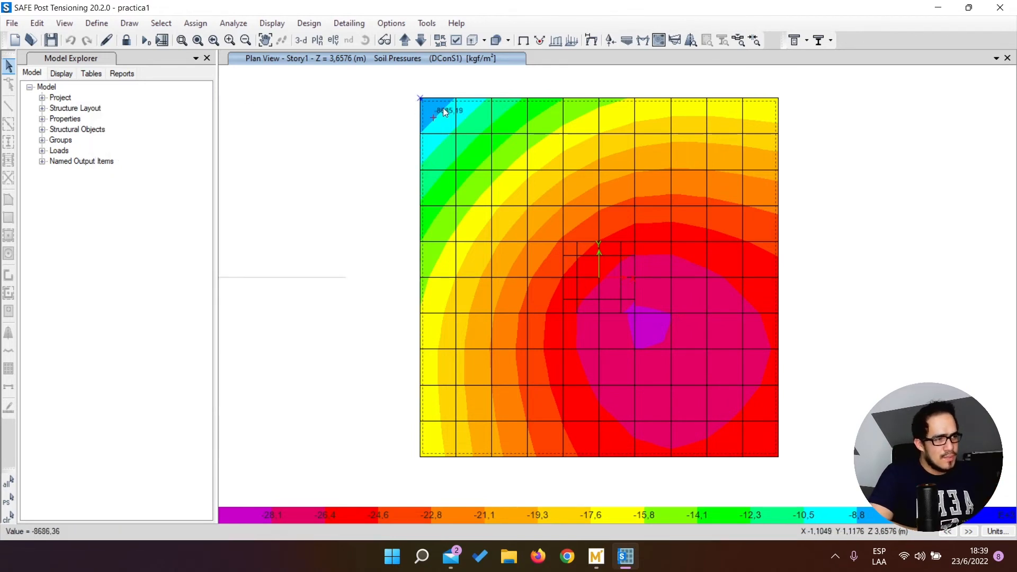
# Step: Display the punching shear design results and inspect the stress ratio at the column
pyautogui.click(739, 41)
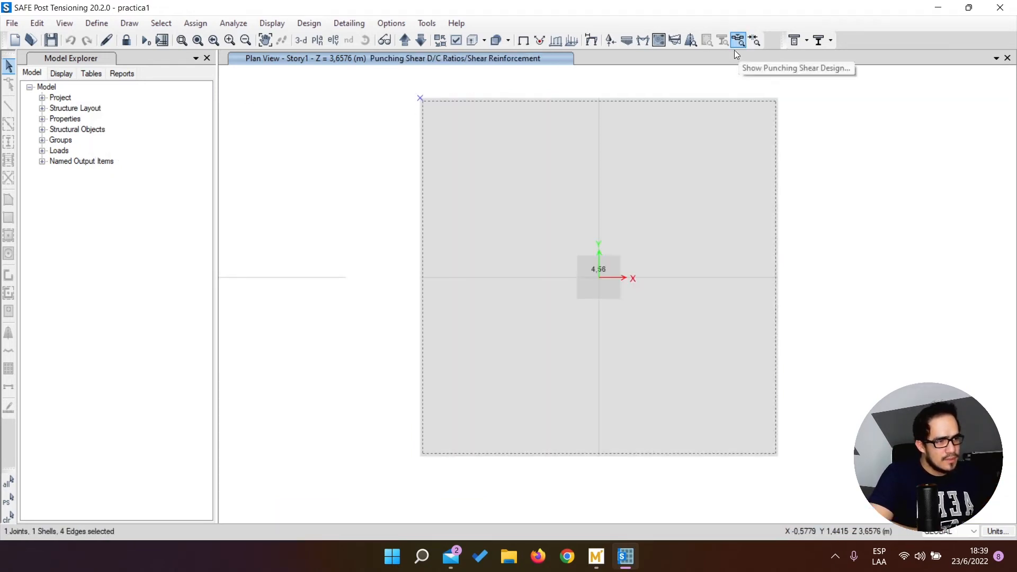
pyautogui.scroll(6, 600, 271)
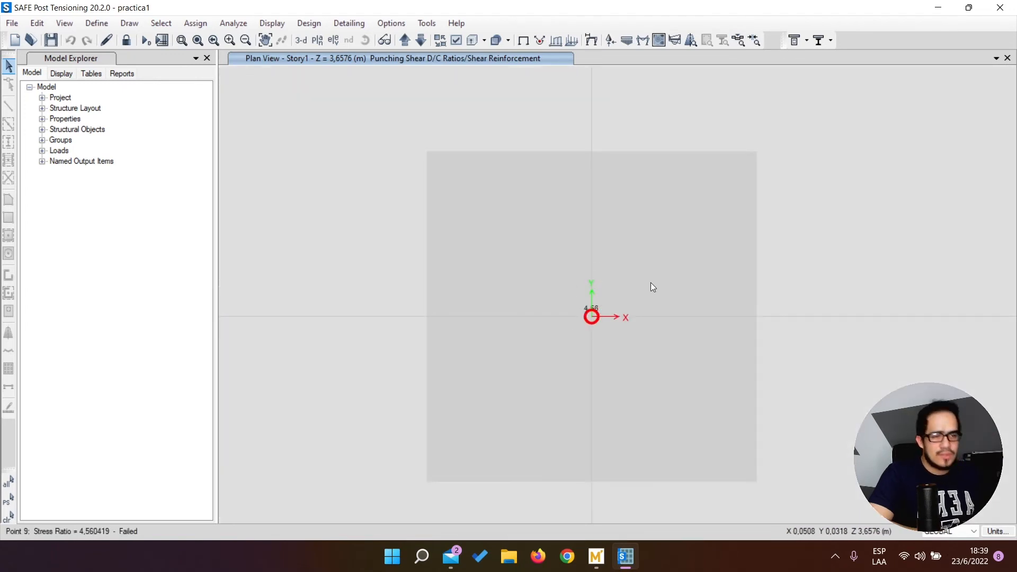
pyautogui.scroll(-6, 636, 288)
pyautogui.scroll(-3, 631, 288)
pyautogui.scroll(3, 625, 277)
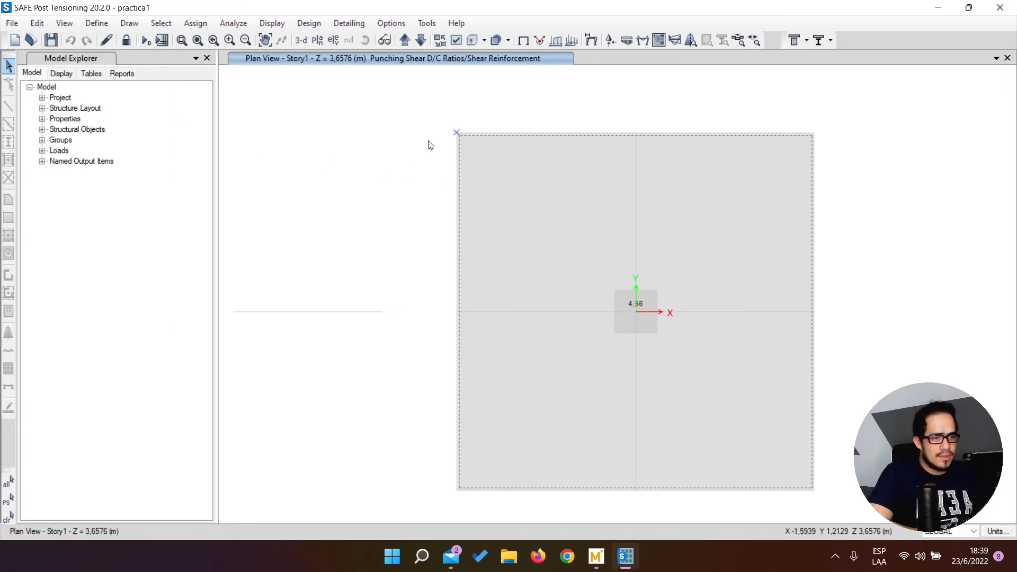
# Step: Unlock the model and set the thickness of the Footing1 and Stiff1 slab properties to 550 mm
pyautogui.click(127, 41)
pyautogui.click(529, 327)
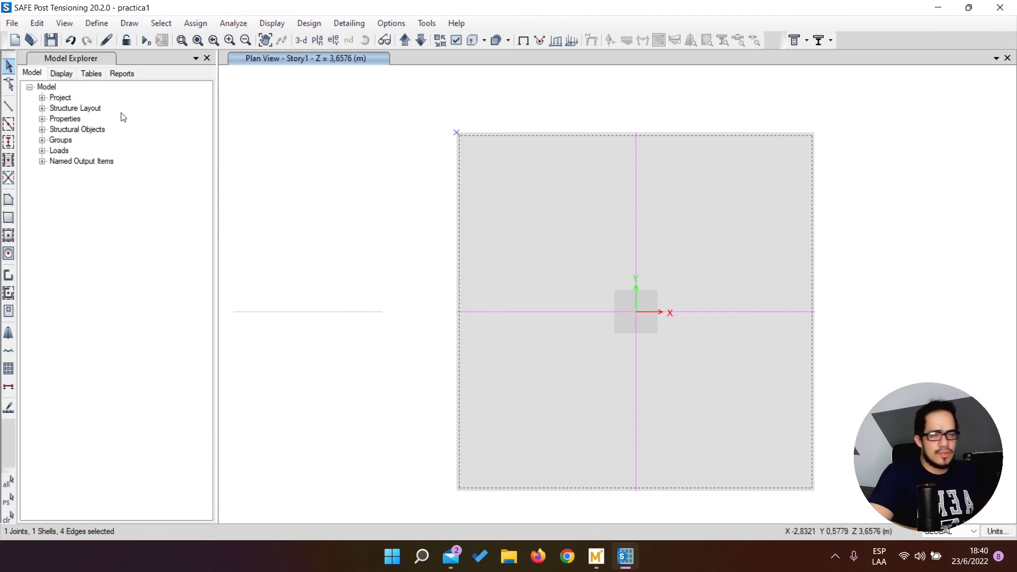
pyautogui.click(96, 23)
pyautogui.moveTo(138, 60)
pyautogui.click(308, 99)
pyautogui.moveTo(477, 178); pyautogui.dragTo(240, 138)
pyautogui.click(322, 225)
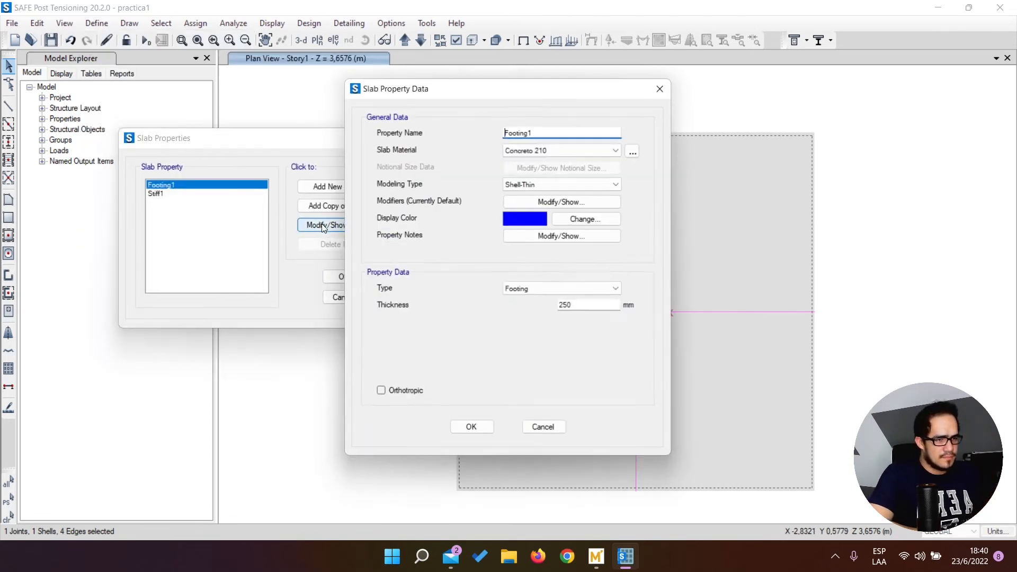
pyautogui.doubleClick(568, 306)
pyautogui.write('550')
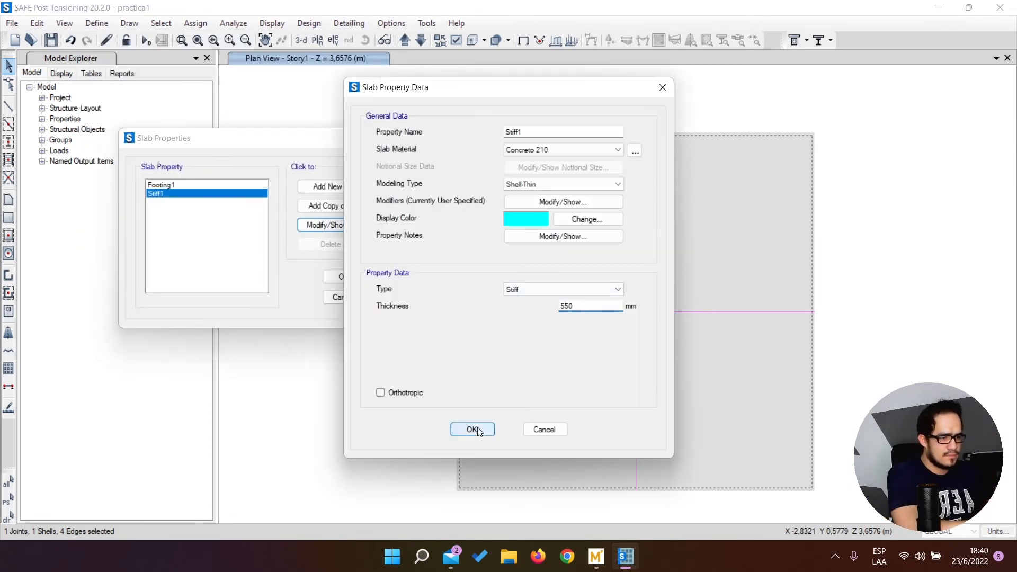
pyautogui.click(472, 429)
pyautogui.click(341, 276)
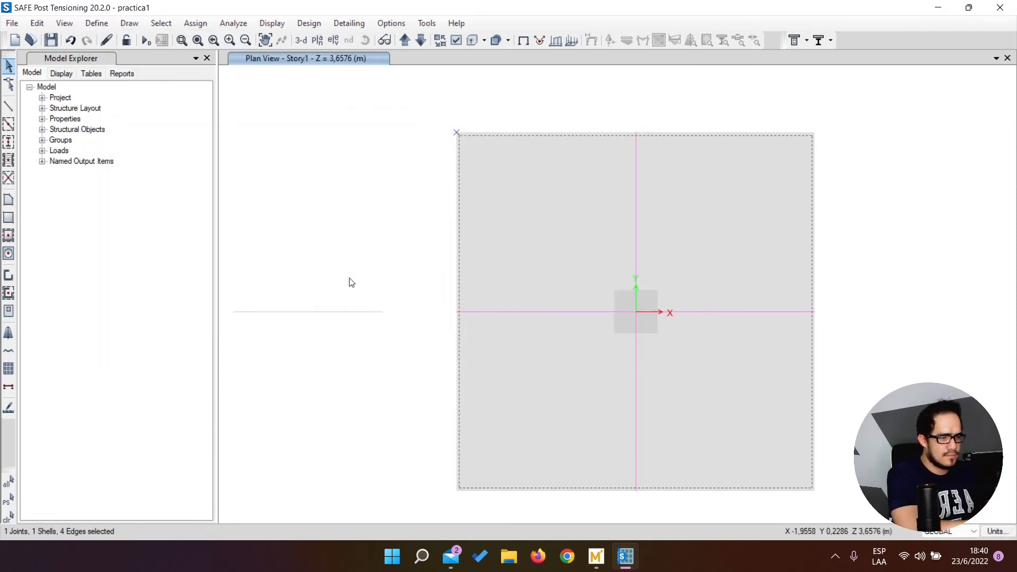
# Step: Rerun the analysis and design with the 550 mm footing and display its punching shear ratio
pyautogui.click(145, 41)
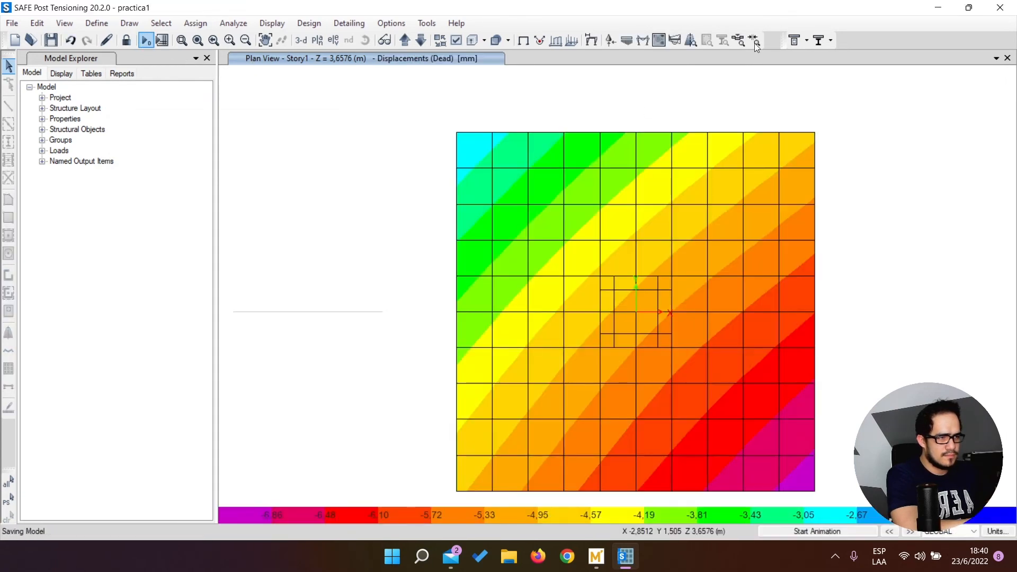
pyautogui.click(739, 41)
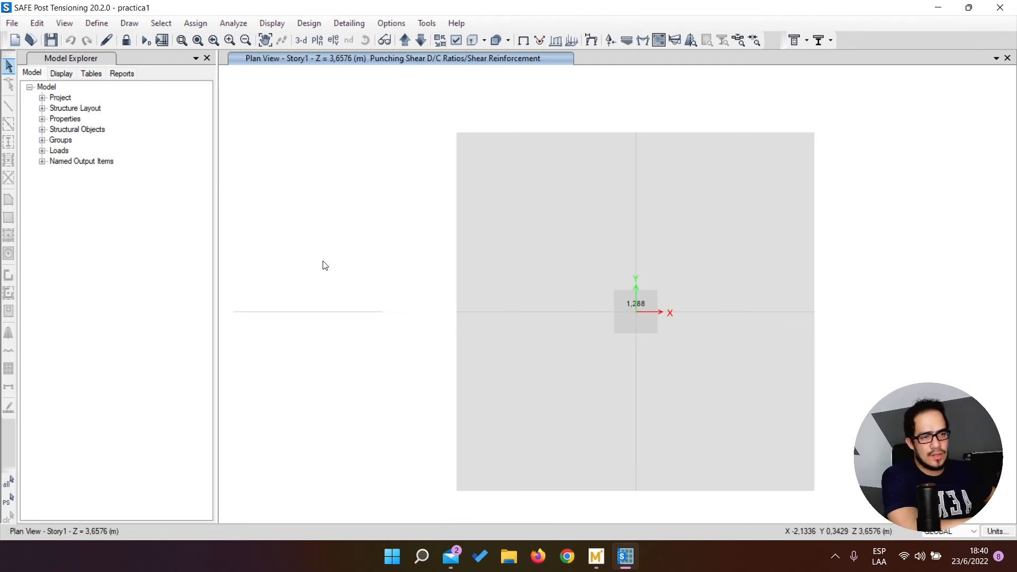
pyautogui.click(89, 25)
pyautogui.moveTo(136, 61)
pyautogui.click(313, 98)
pyautogui.click(568, 276)
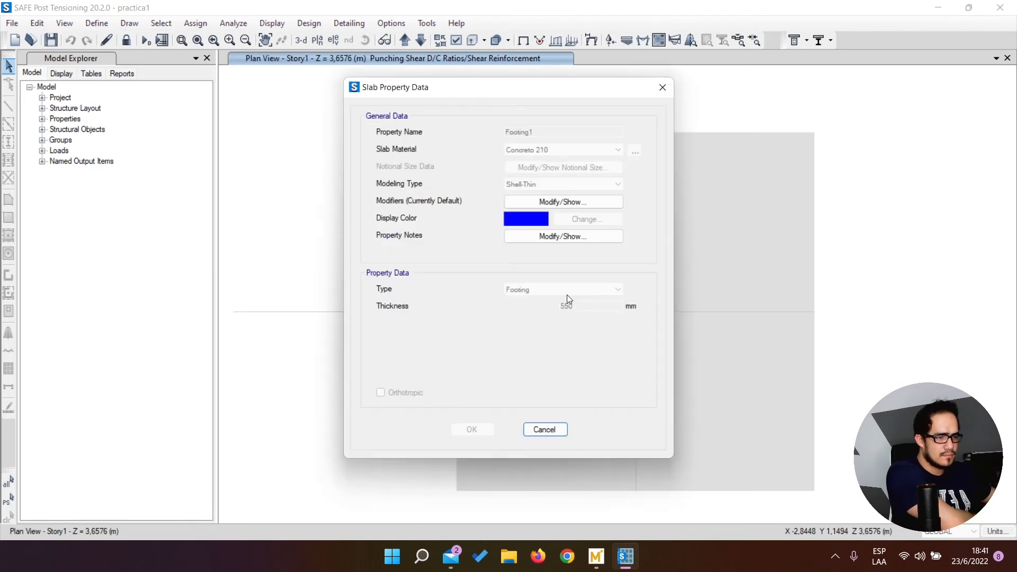
pyautogui.click(546, 429)
pyautogui.click(570, 370)
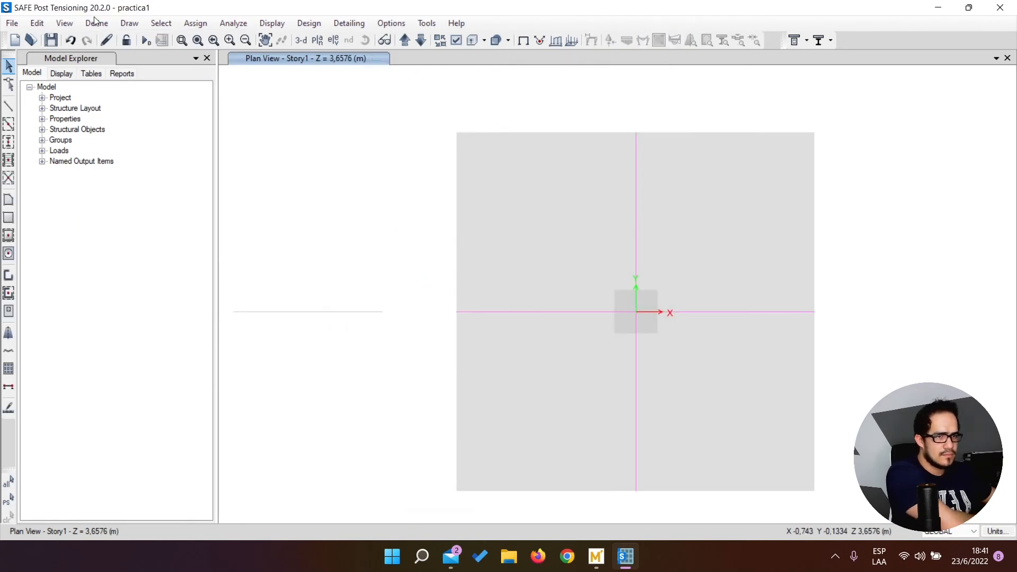
# Step: Enter a larger thickness for both the Footing1 and Stiff1 slab properties and accept the slab definitions
pyautogui.click(96, 23)
pyautogui.click(212, 49)
pyautogui.click(584, 265)
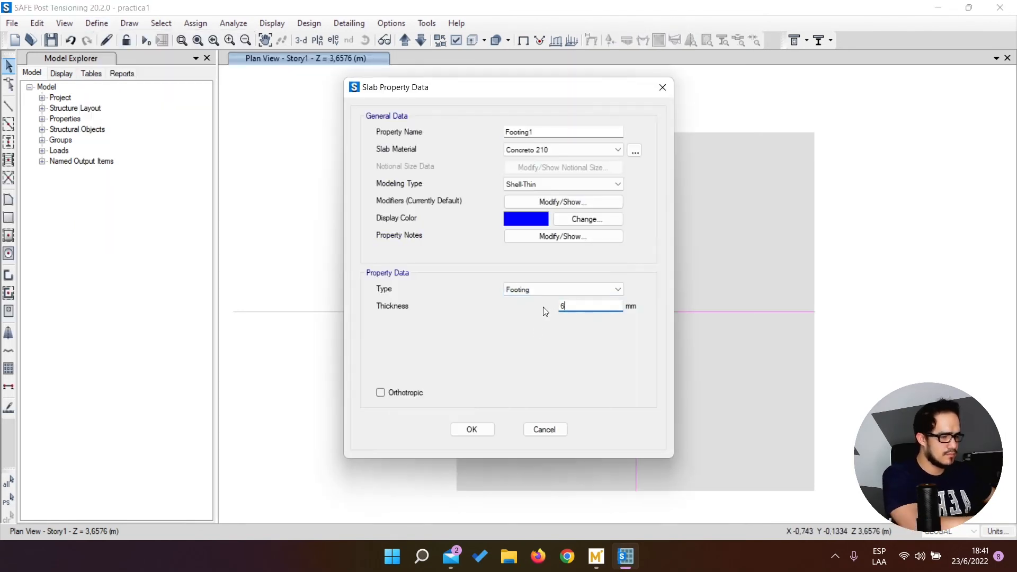
pyautogui.click(472, 428)
pyautogui.click(395, 234)
pyautogui.click(583, 265)
pyautogui.moveTo(580, 306); pyautogui.dragTo(519, 307)
pyautogui.click(472, 429)
pyautogui.click(583, 316)
# Step: Run the analysis and design for the thickened footing and check its punching shear ratio
pyautogui.click(146, 40)
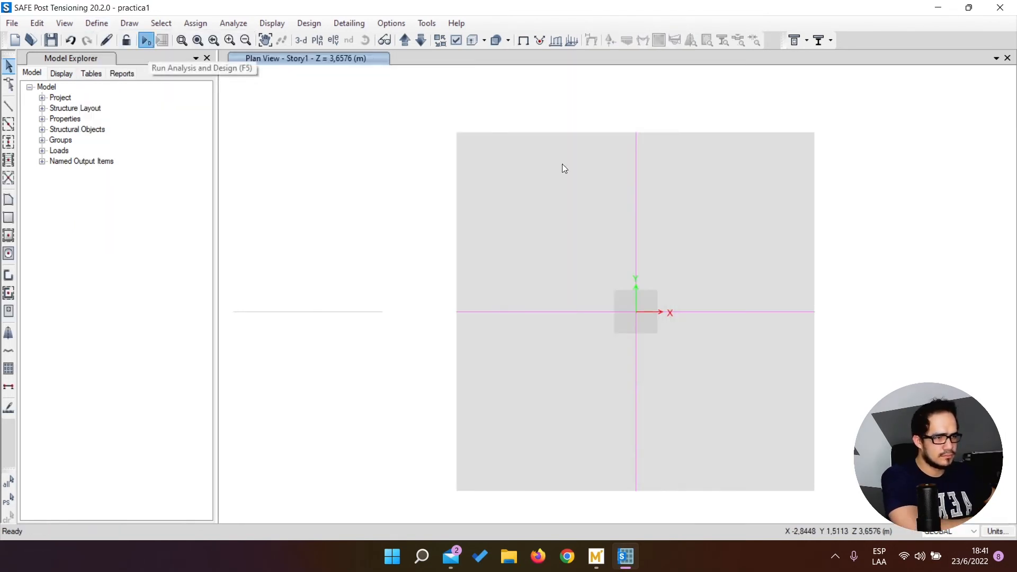
pyautogui.click(738, 40)
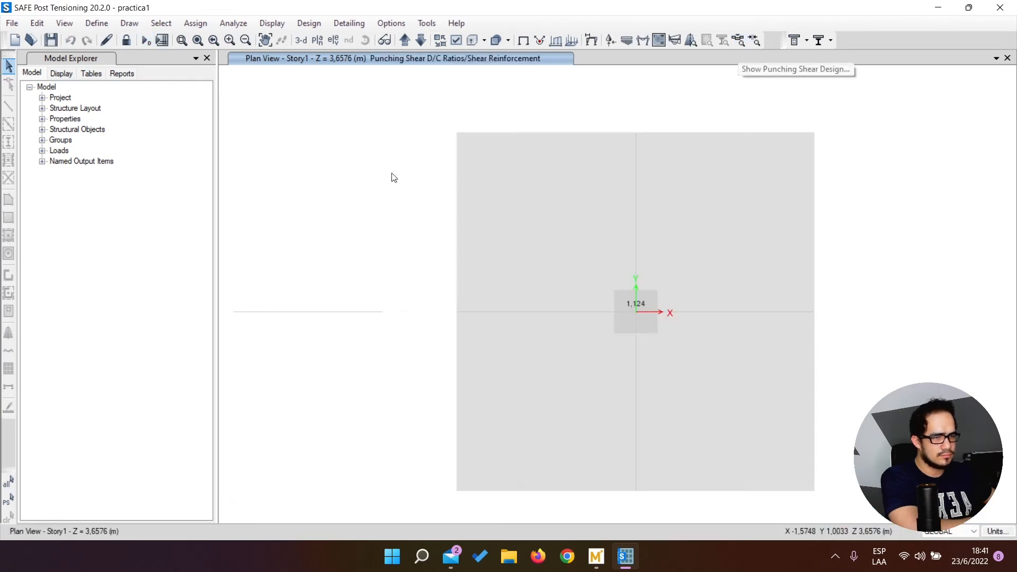
# Step: Unlock the model and bring up the section property definitions
pyautogui.click(96, 23)
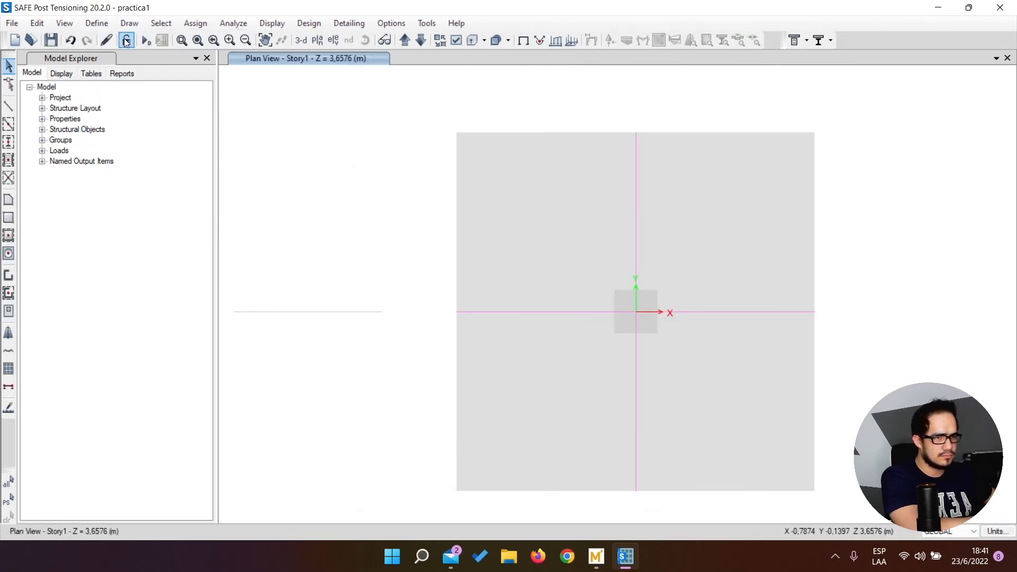
pyautogui.click(97, 24)
pyautogui.moveTo(175, 60)
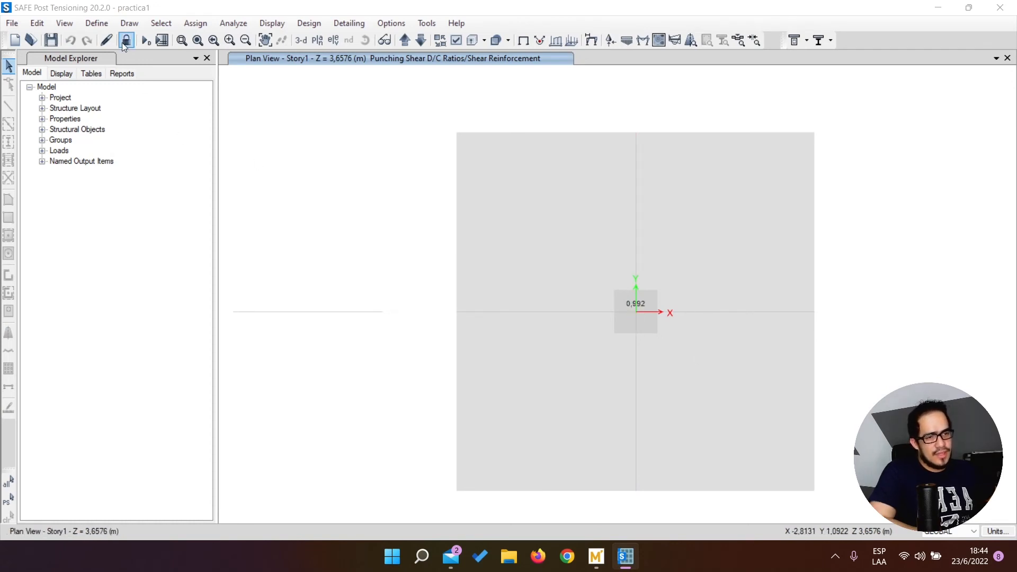
# Step: Open the concrete slab design preferences for ACI 318-19 and show the minimum cover settings for slabs
pyautogui.click(293, 21)
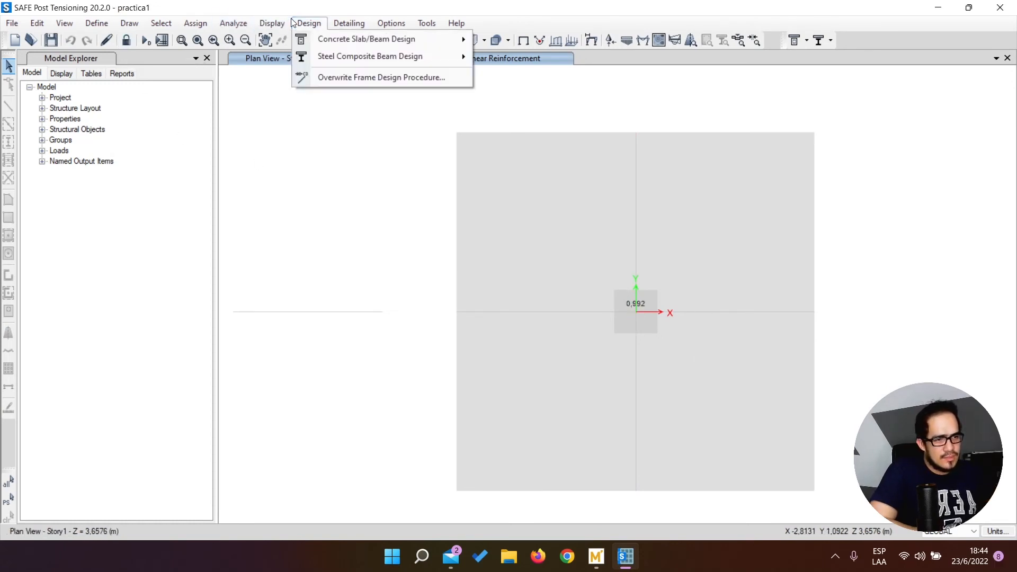
pyautogui.click(294, 20)
pyautogui.click(300, 25)
pyautogui.click(300, 25)
pyautogui.click(303, 25)
pyautogui.moveTo(324, 40)
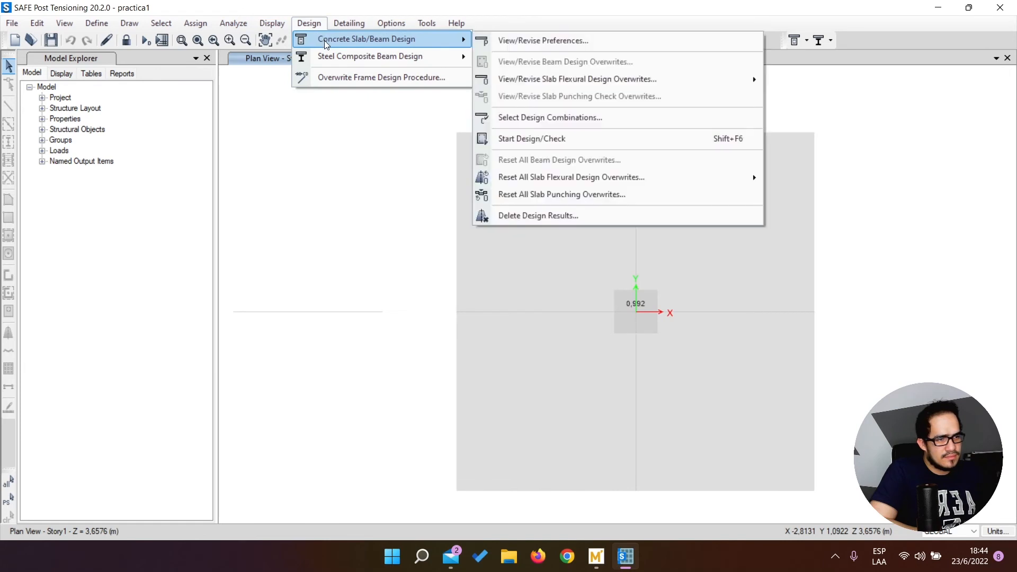
pyautogui.click(620, 40)
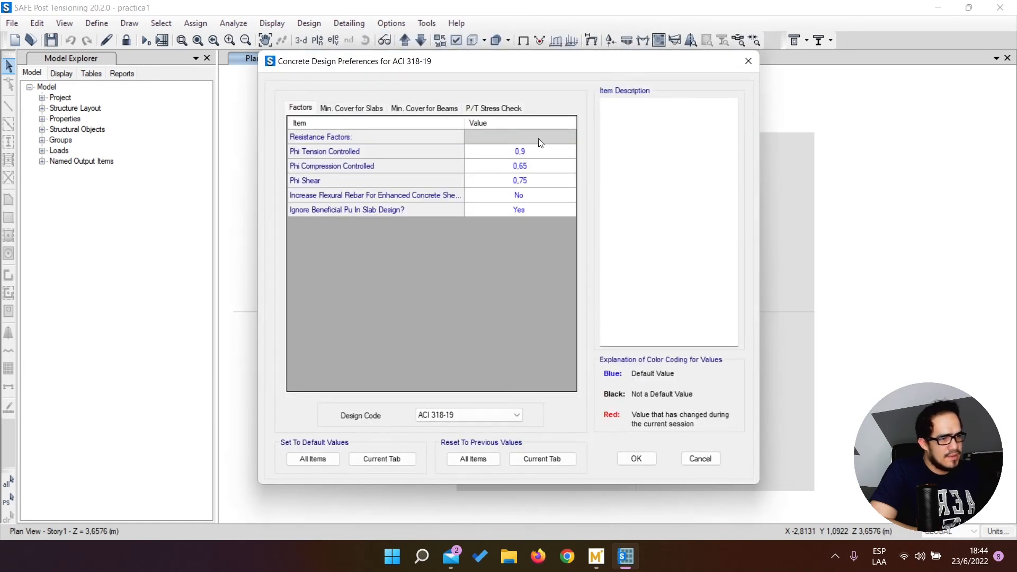
pyautogui.click(352, 109)
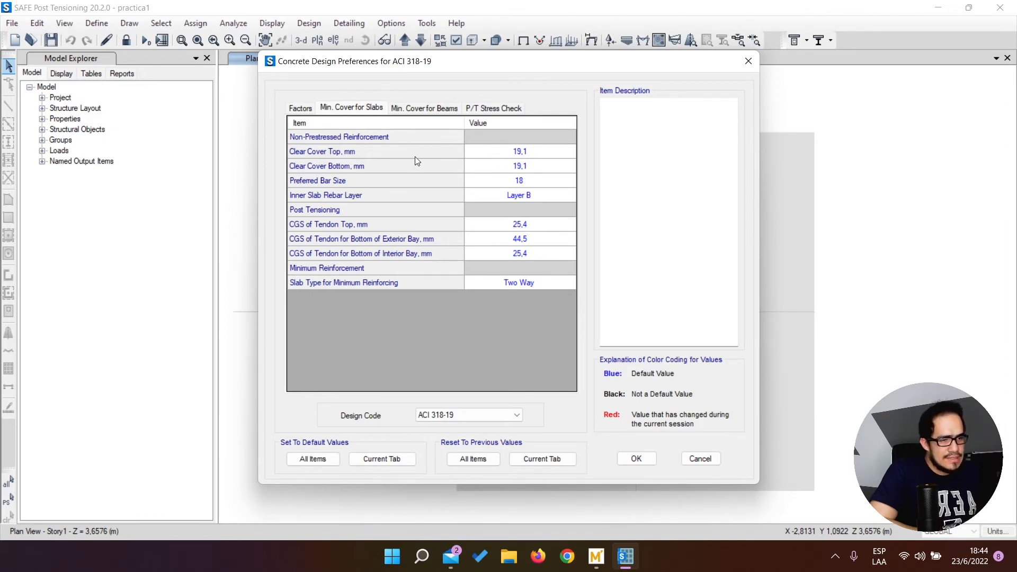
# Step: Set the slab's top and bottom clear cover to 75 mm
pyautogui.click(544, 155)
pyautogui.click(542, 166)
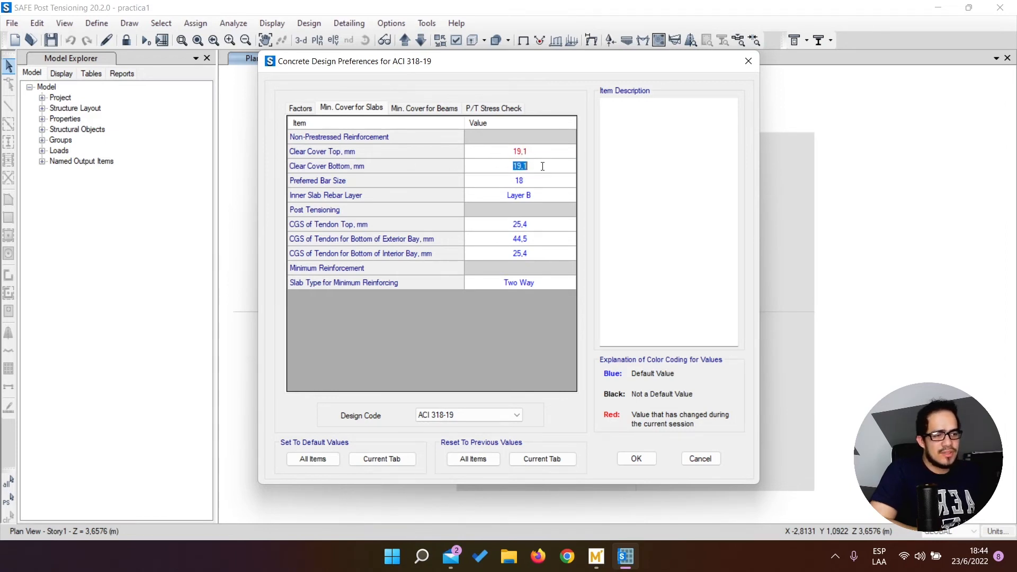
pyautogui.click(533, 152)
pyautogui.click(538, 167)
pyautogui.click(537, 152)
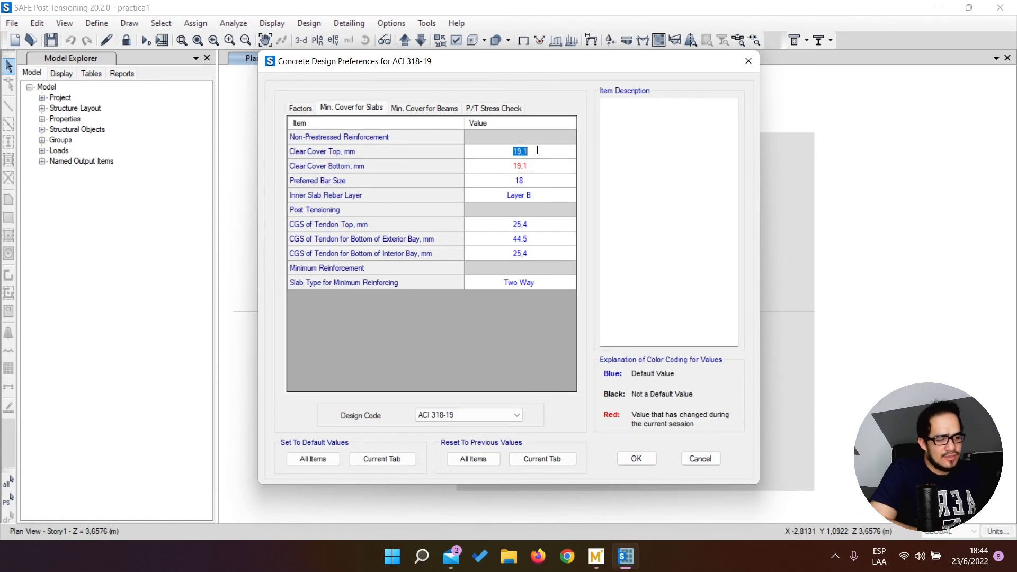
pyautogui.click(524, 164)
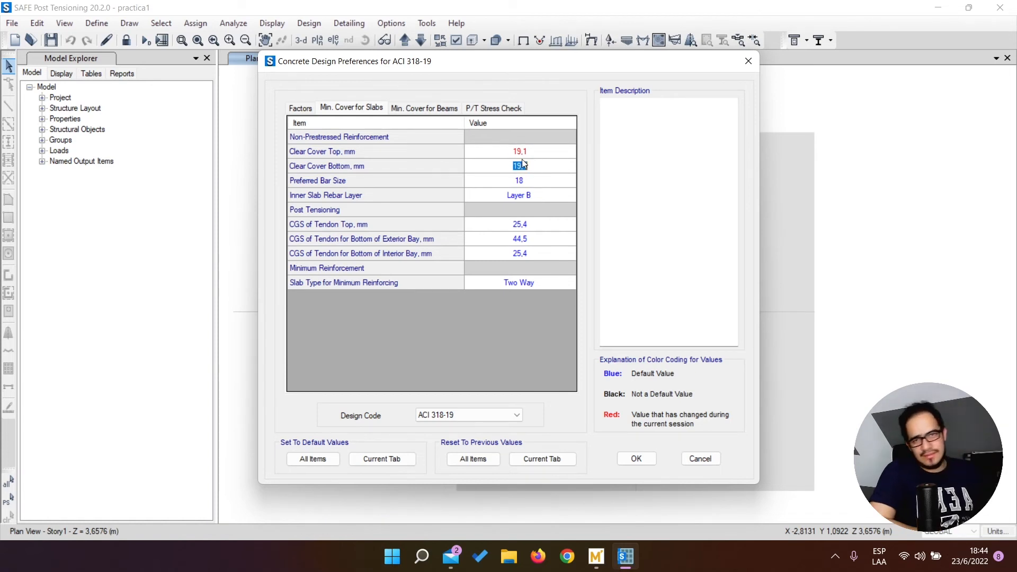
pyautogui.click(532, 152)
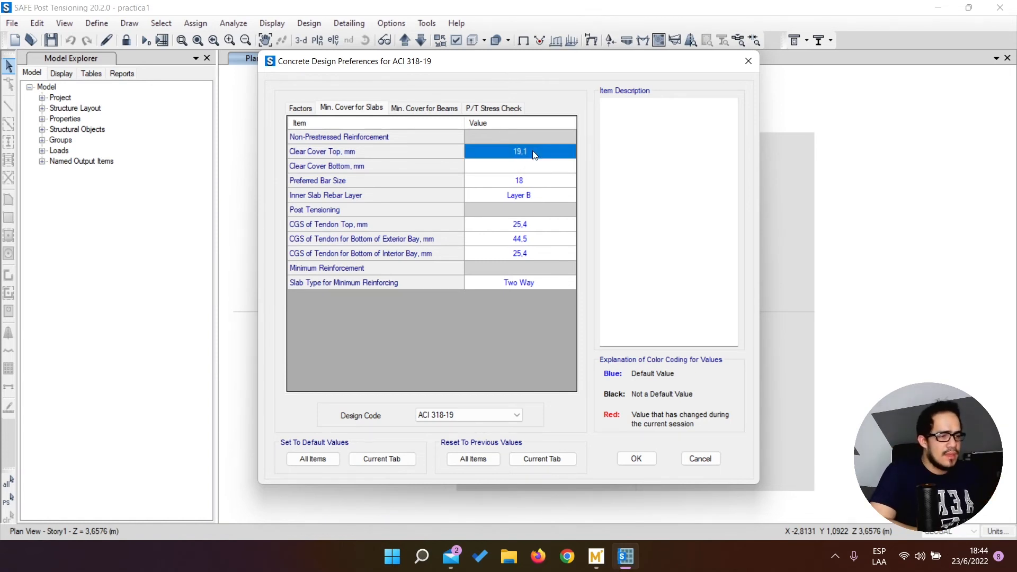
pyautogui.write('75')
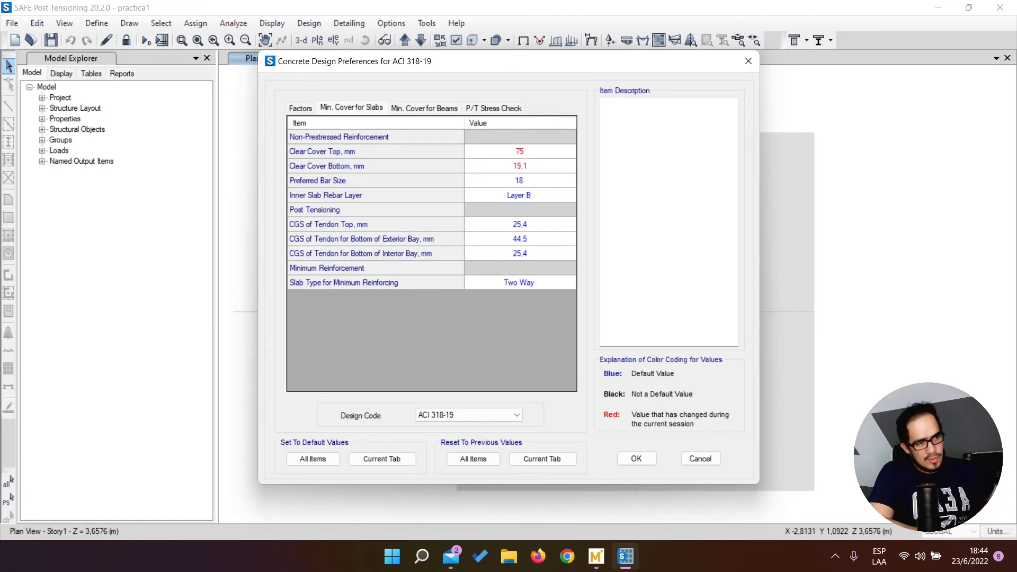
pyautogui.click(564, 166)
pyautogui.write('7')
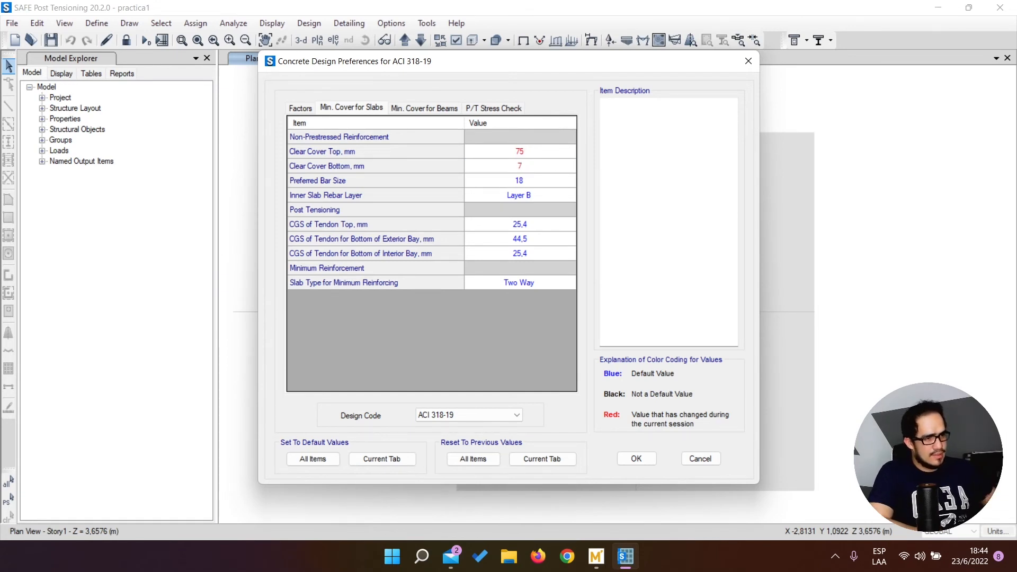
pyautogui.write('5')
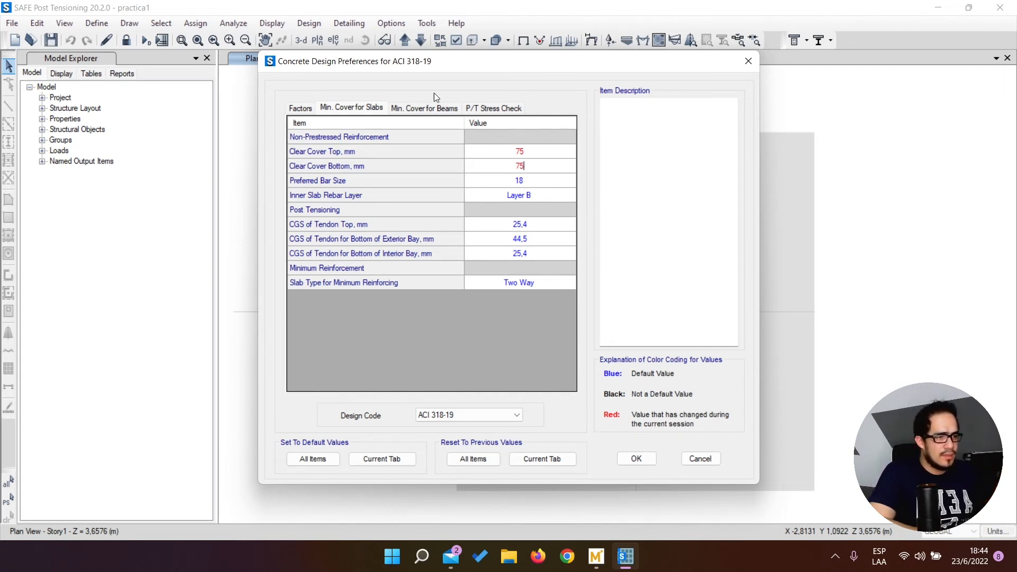
# Step: Set the slab's top and bottom clear cover to 95 mm in the concrete design preferences
pyautogui.moveTo(543, 64); pyautogui.dragTo(332, 77)
pyautogui.click(327, 163)
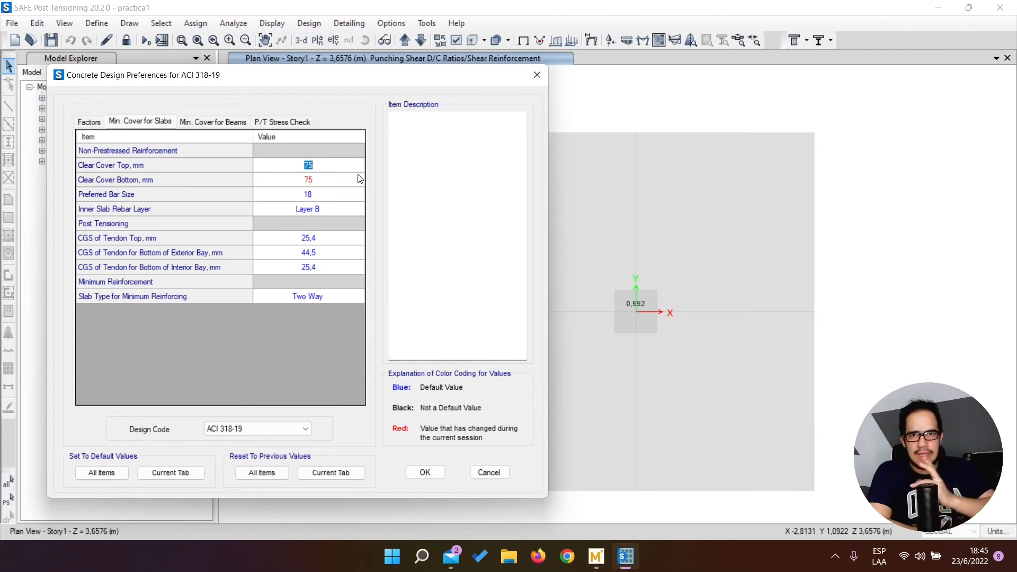
pyautogui.write('90')
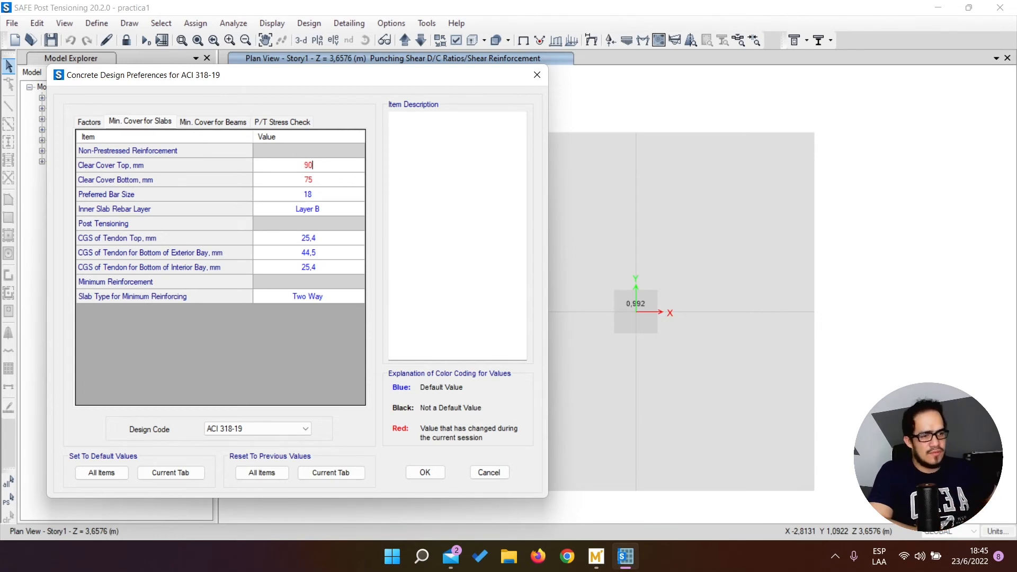
pyautogui.click(342, 181)
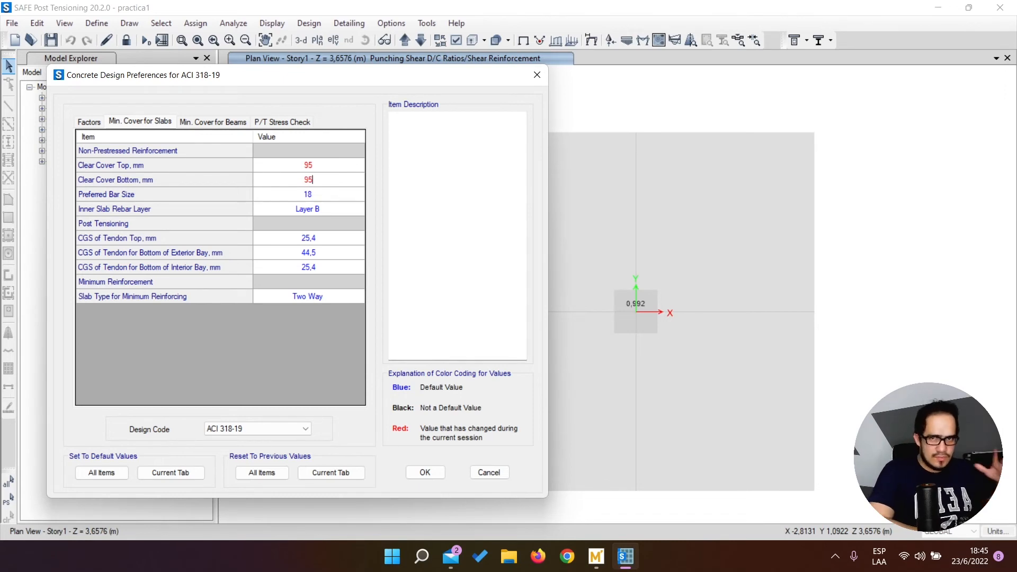
# Step: Accept the concrete cover preferences and display the Fz restraint reactions as arrows for load combination DConS1
pyautogui.click(426, 472)
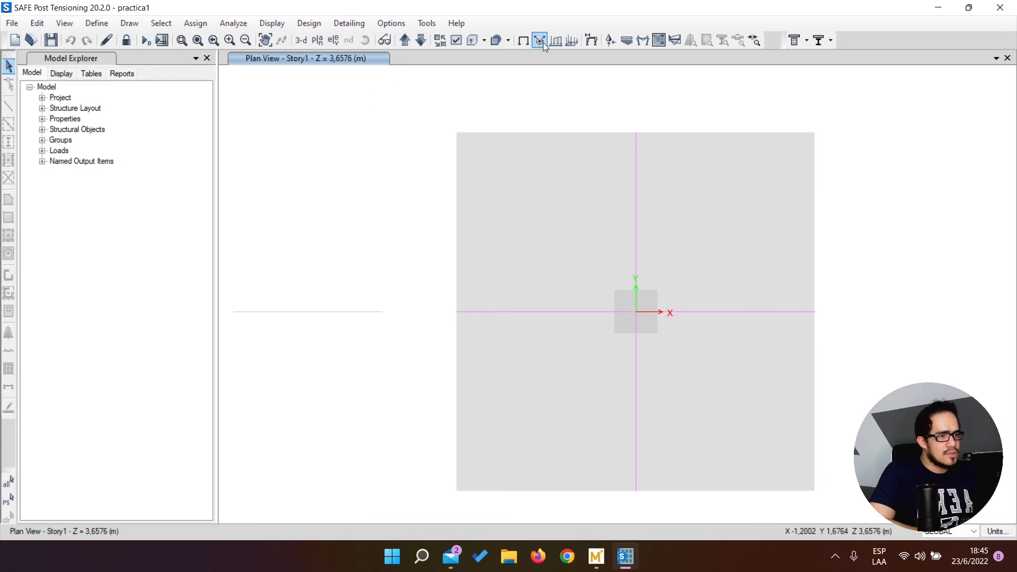
pyautogui.click(610, 40)
pyautogui.moveTo(520, 163); pyautogui.dragTo(251, 138)
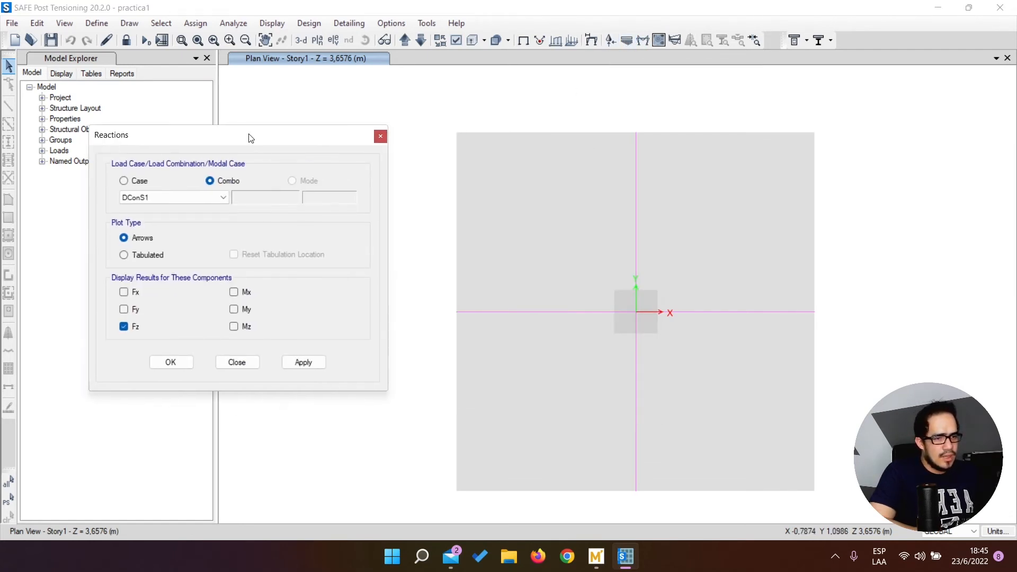
pyautogui.click(202, 201)
pyautogui.click(204, 199)
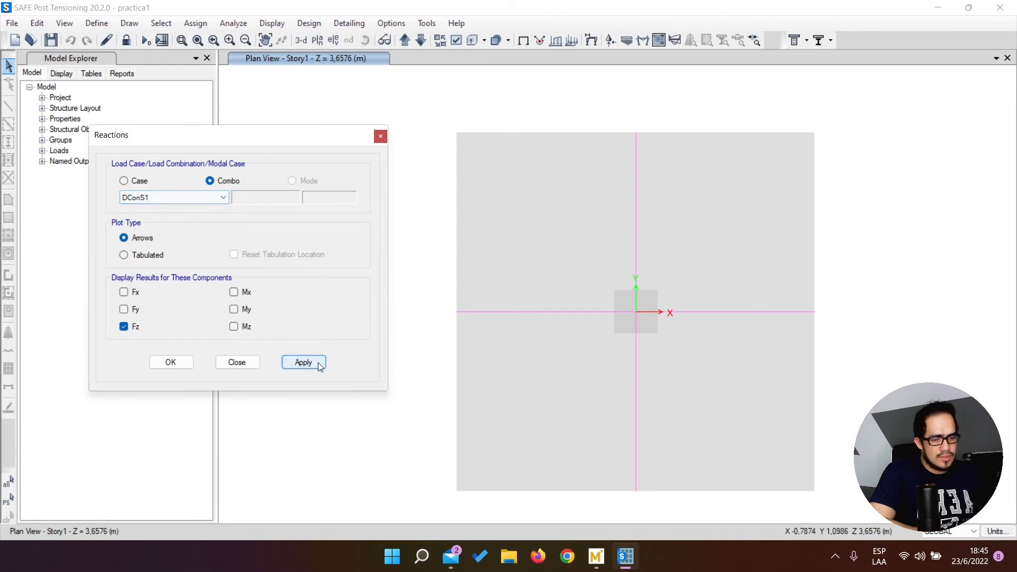
pyautogui.click(304, 362)
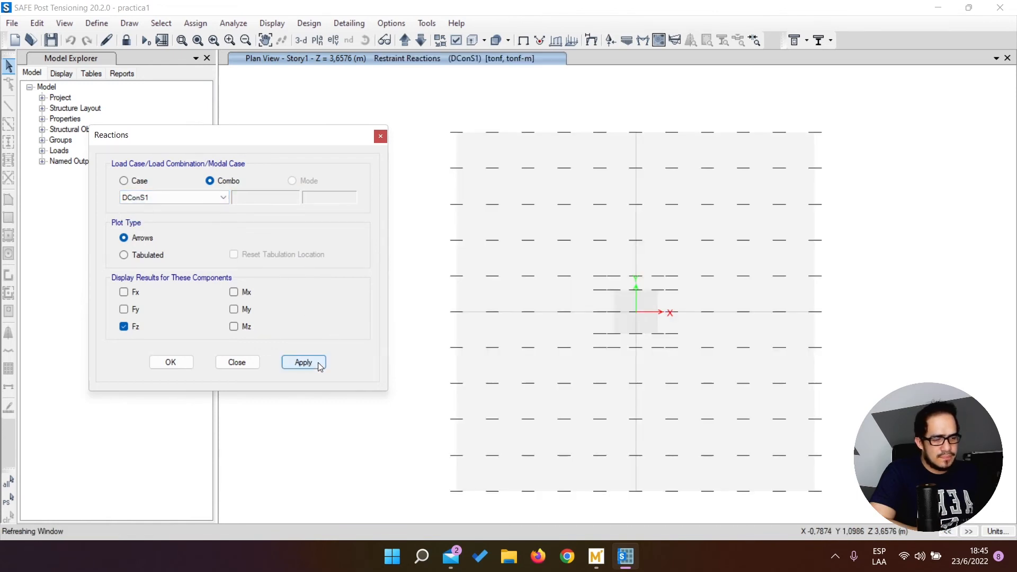
# Step: Display the deformed shape with displacement contours for load combination DConS1, then close the deformed shape and reactions settings
pyautogui.click(594, 40)
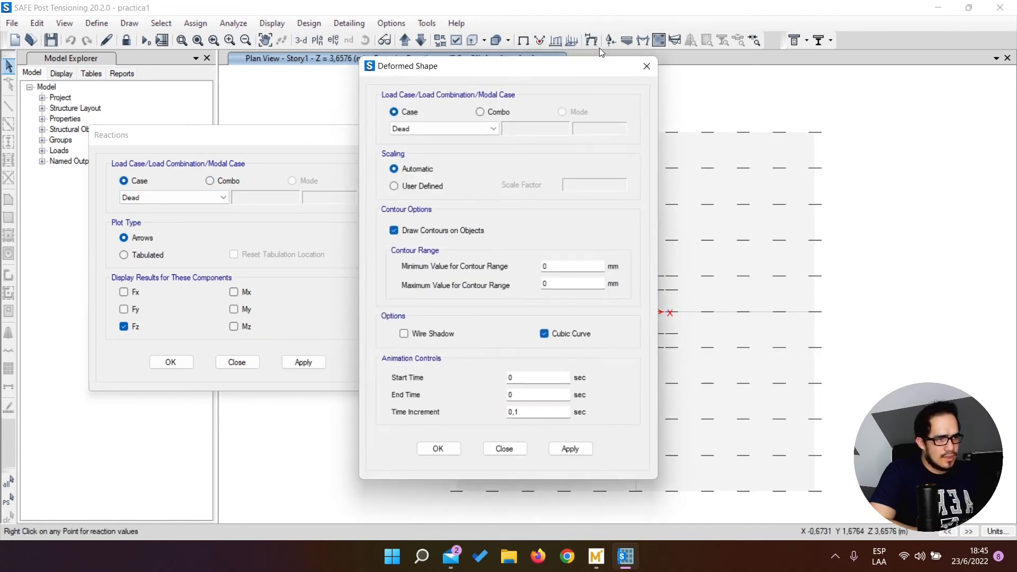
pyautogui.moveTo(509, 80); pyautogui.dragTo(221, 70)
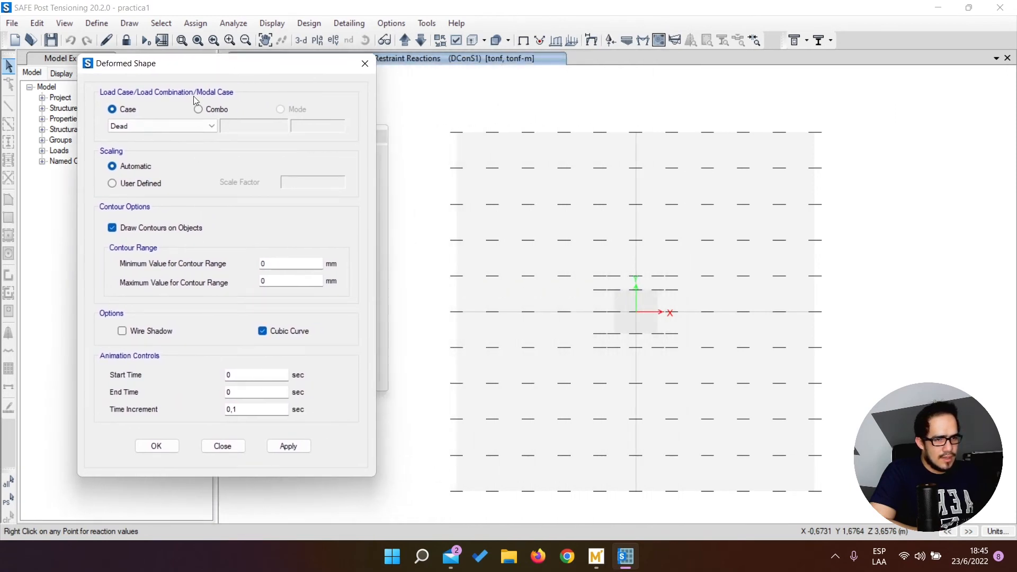
pyautogui.click(203, 110)
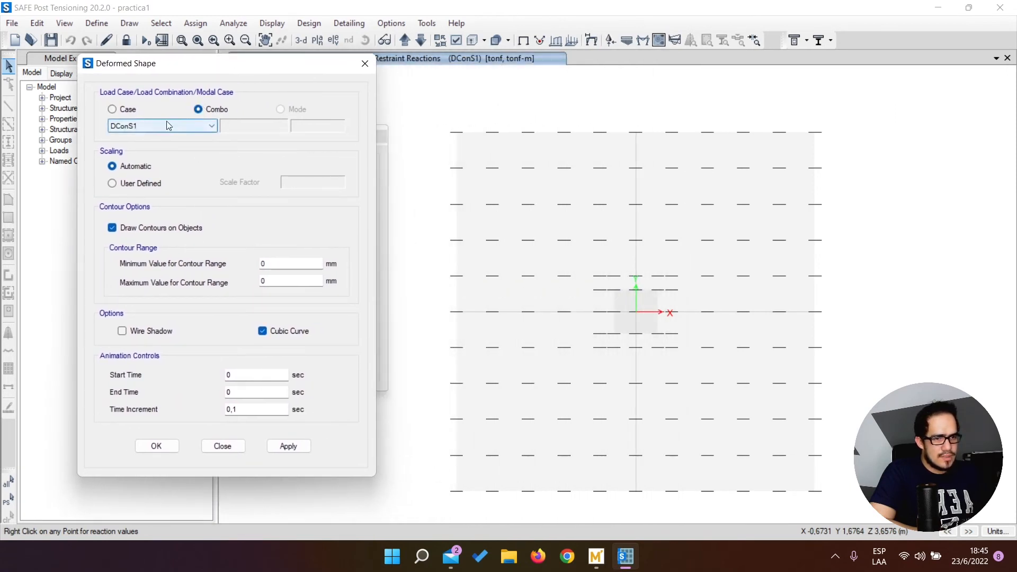
pyautogui.click(280, 448)
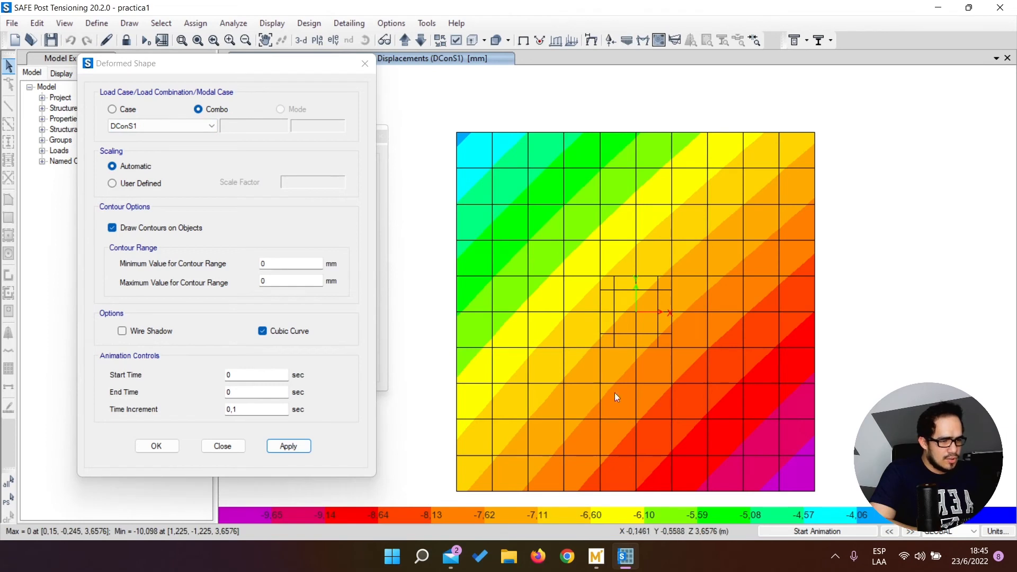
pyautogui.moveTo(814, 493)
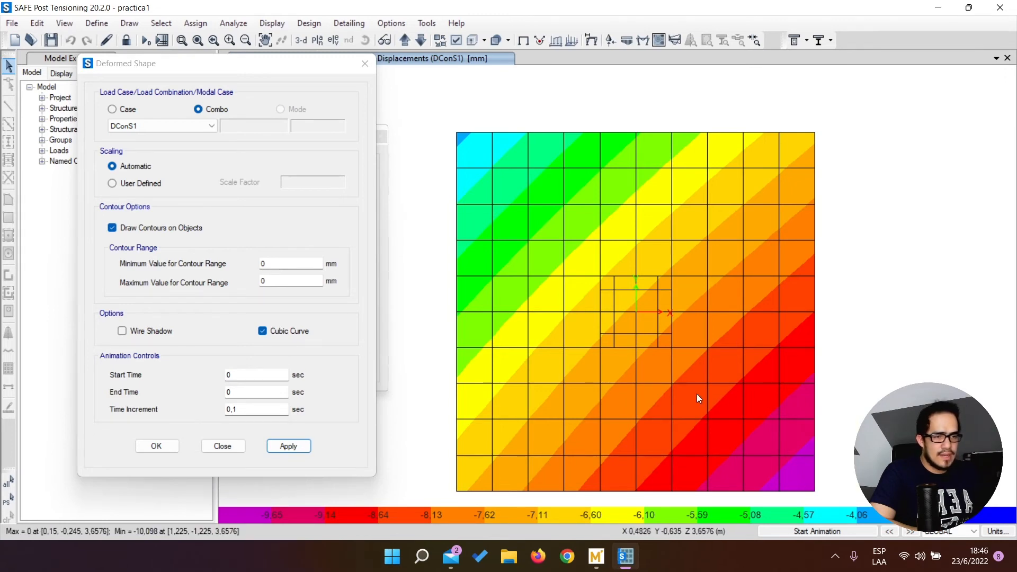
pyautogui.click(365, 63)
pyautogui.click(374, 136)
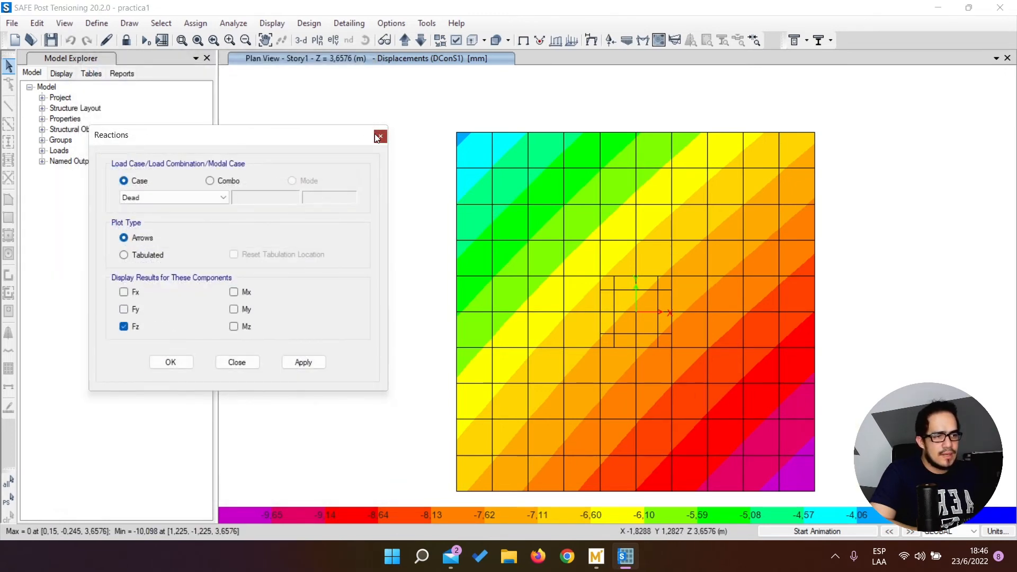
# Step: Display the soil pressure for combination DConS1 on the undeformed shape and dismiss the strip forces settings
pyautogui.click(628, 41)
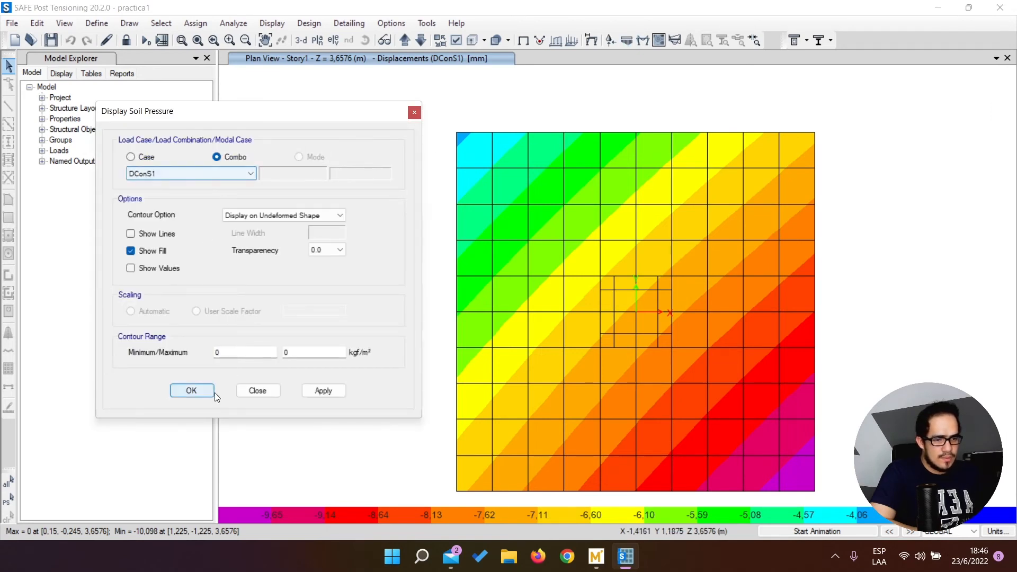
pyautogui.click(314, 390)
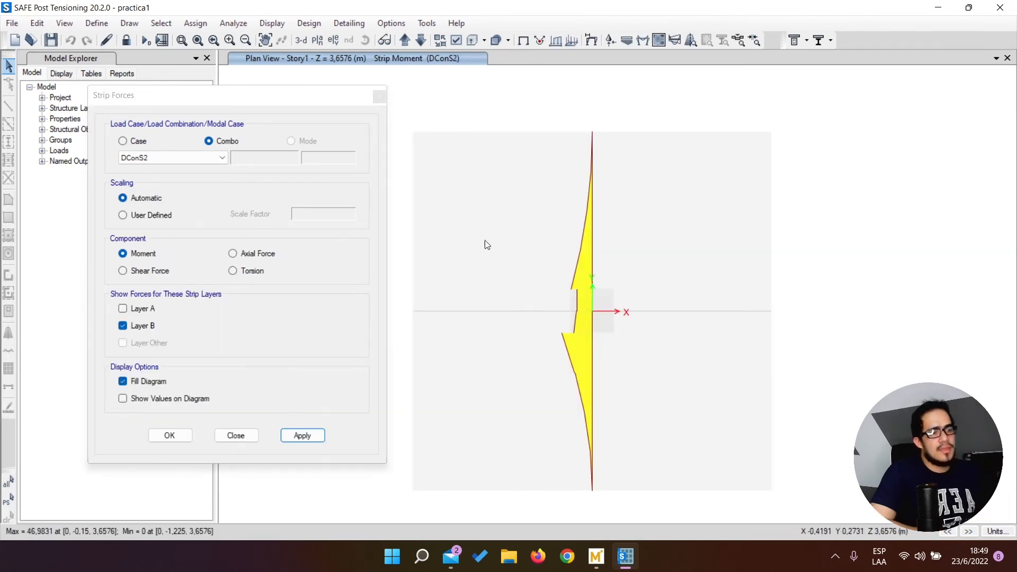
pyautogui.click(380, 96)
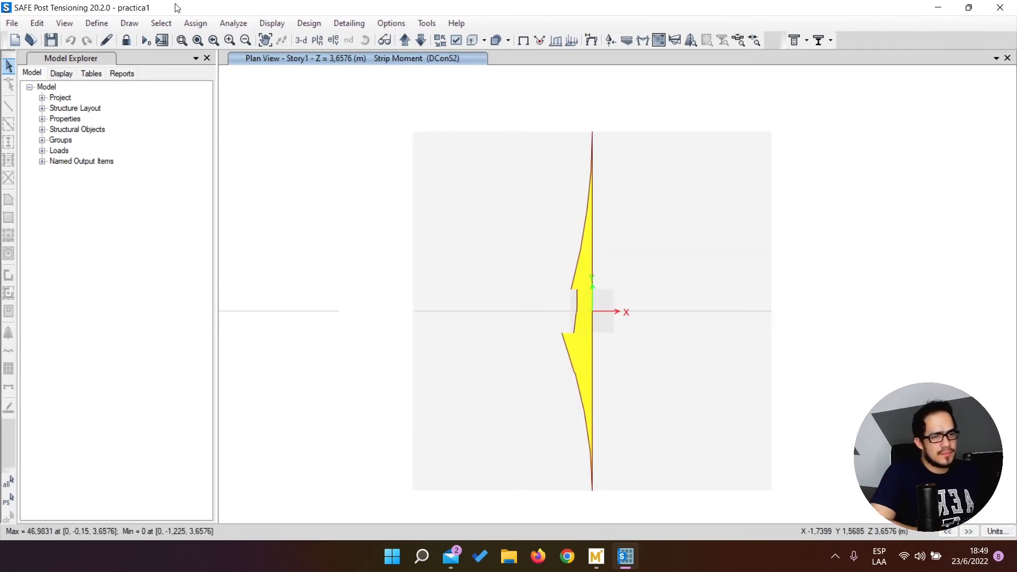
# Step: Review the concrete slab design preferences and close them
pyautogui.click(261, 24)
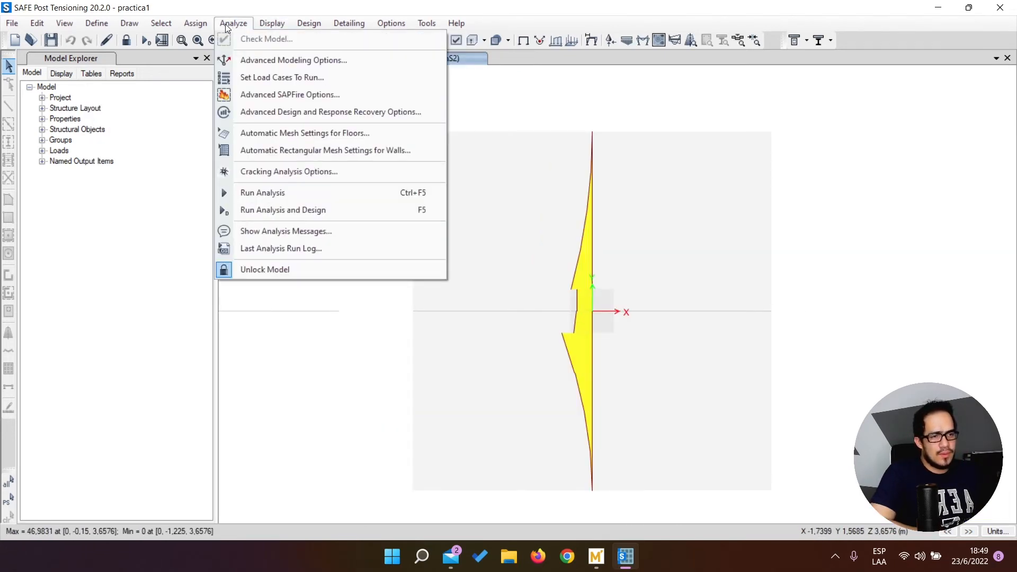
pyautogui.moveTo(309, 23)
pyautogui.moveTo(433, 41)
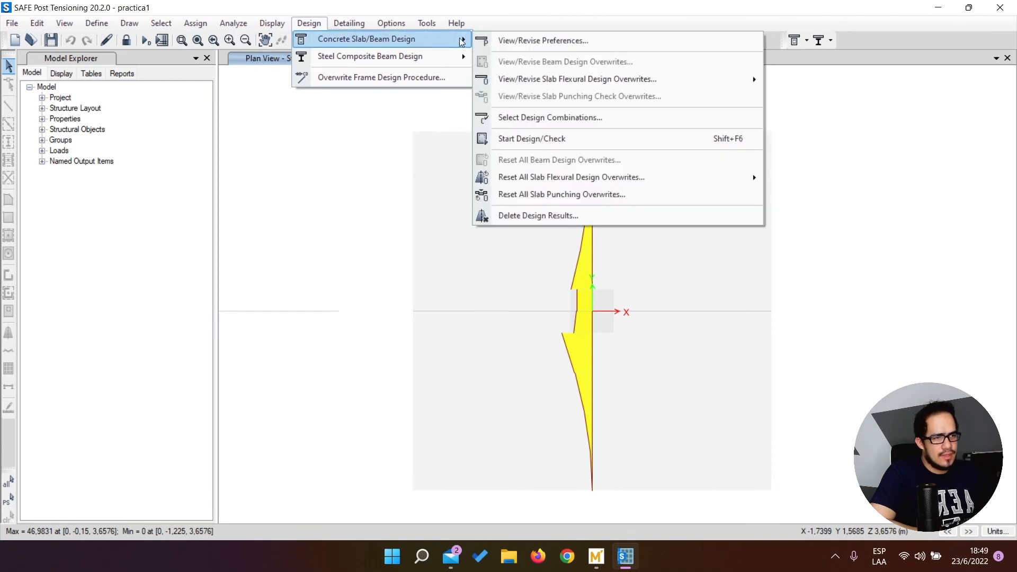
pyautogui.click(542, 40)
pyautogui.click(748, 62)
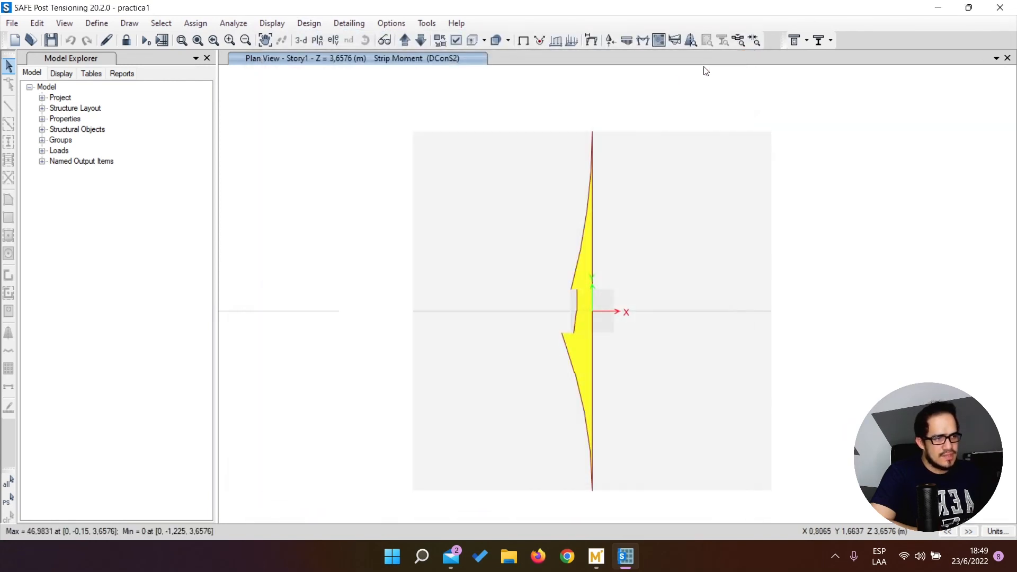
# Step: Display the Layer A strip-based enveloping flexural reinforcement intensity with minimum reinforcing imposed and inspect it along the strip
pyautogui.click(692, 41)
pyautogui.moveTo(583, 85); pyautogui.dragTo(316, 57)
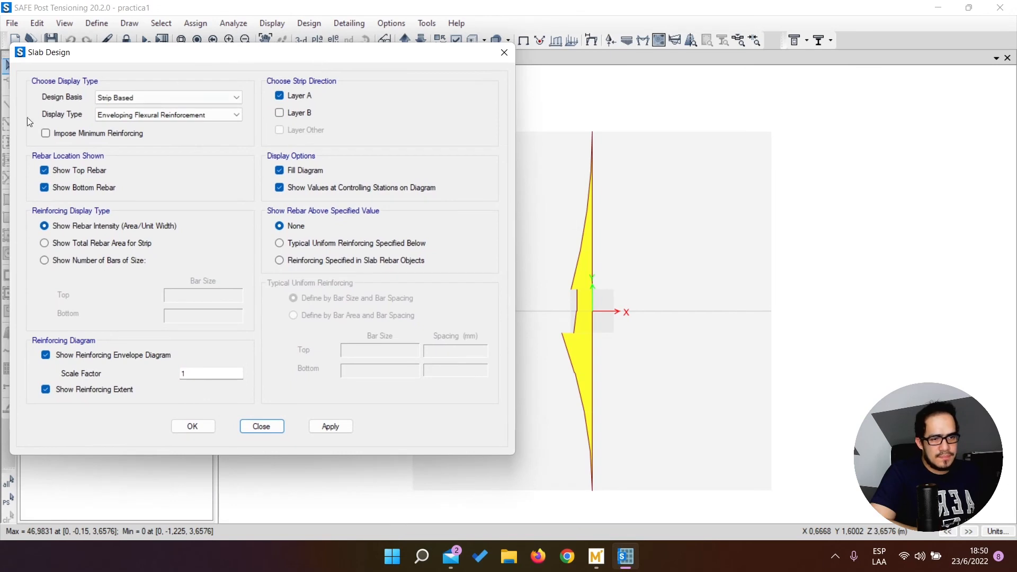
pyautogui.click(68, 135)
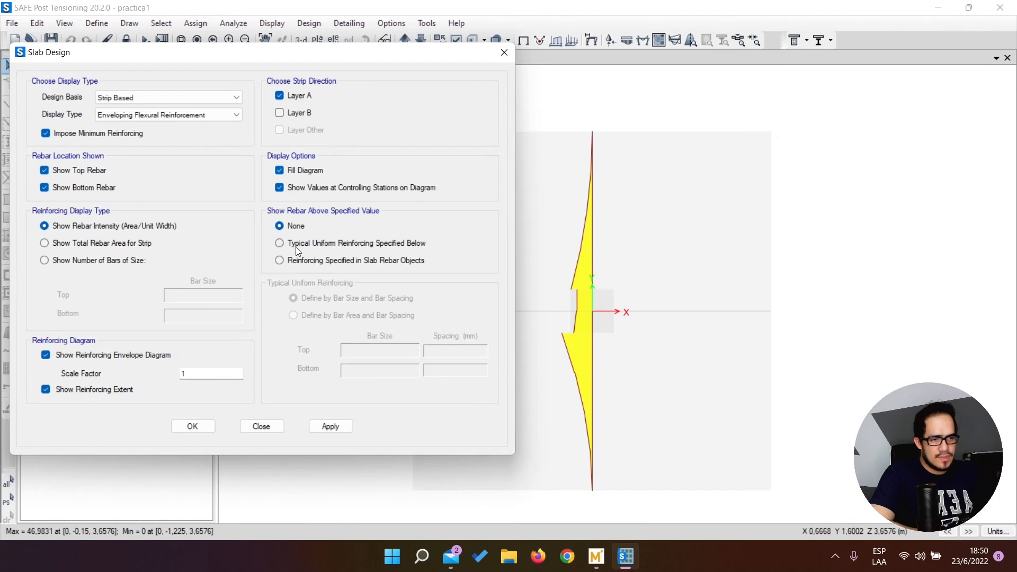
pyautogui.click(331, 426)
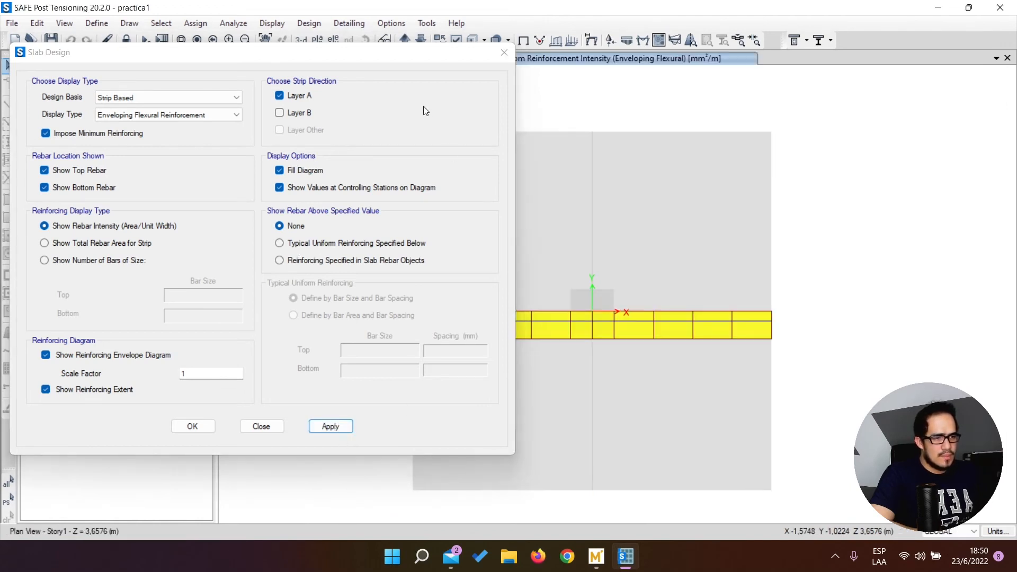
pyautogui.moveTo(424, 59); pyautogui.dragTo(289, 75)
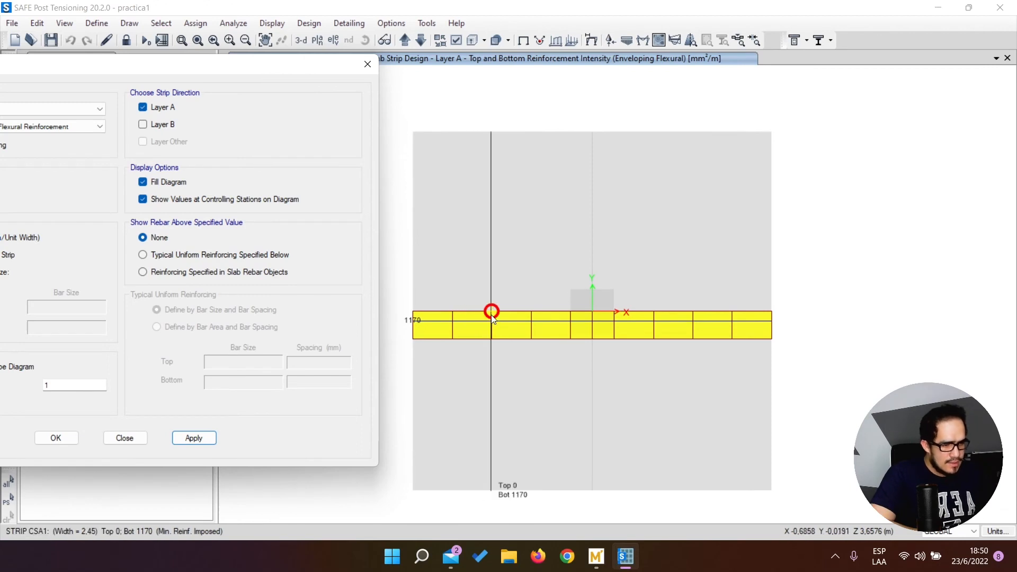
pyautogui.click(368, 64)
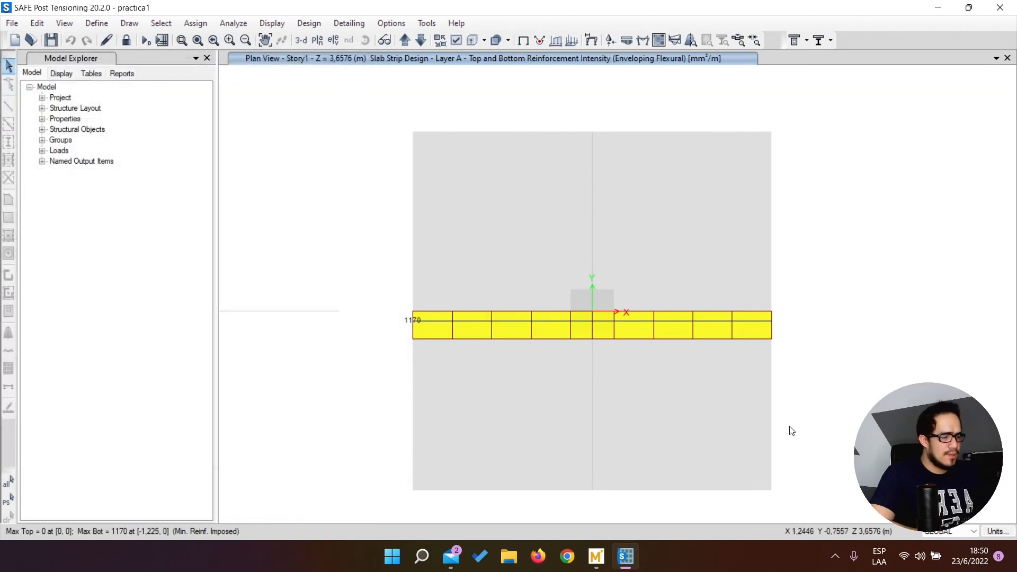
# Step: Set the display units to cm2/m for rebar area per length and to cm for rebar area
pyautogui.click(997, 531)
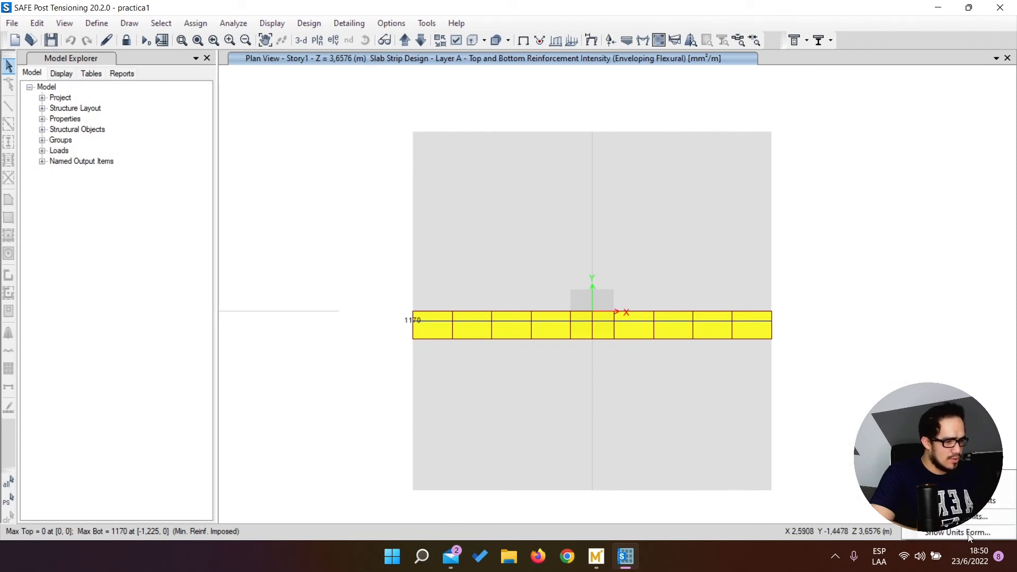
pyautogui.click(958, 533)
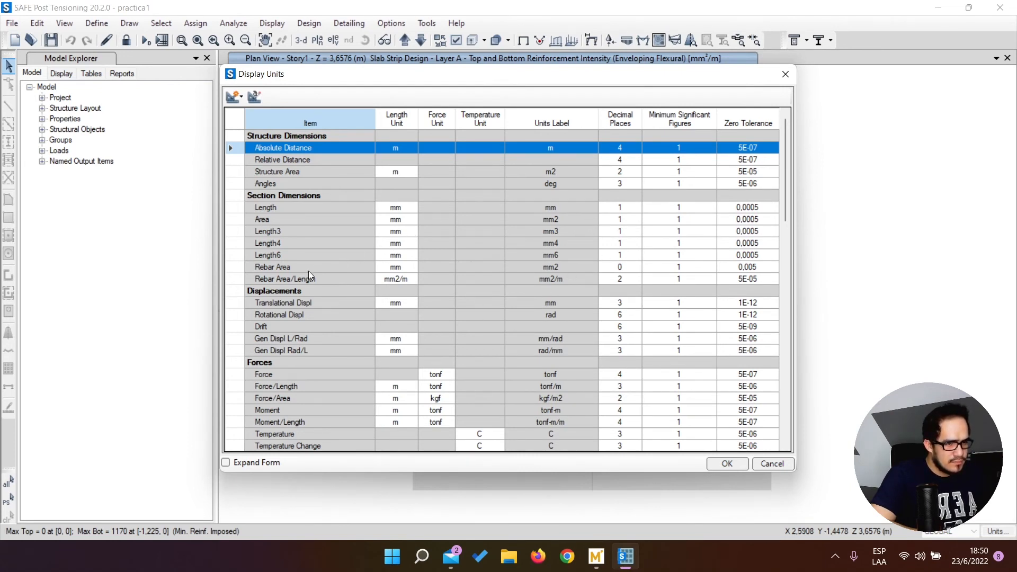
pyautogui.click(417, 279)
pyautogui.click(417, 280)
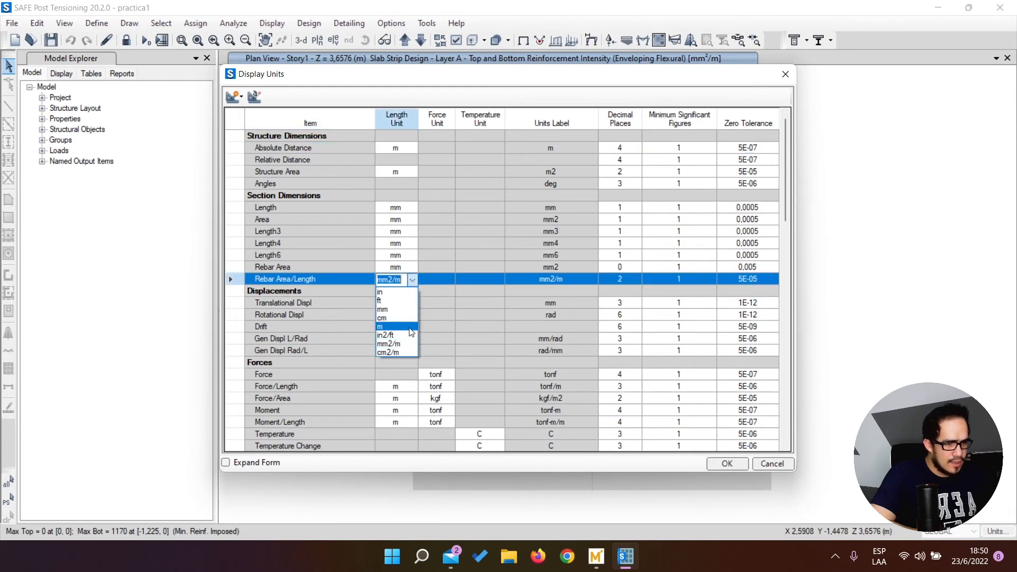
pyautogui.click(389, 353)
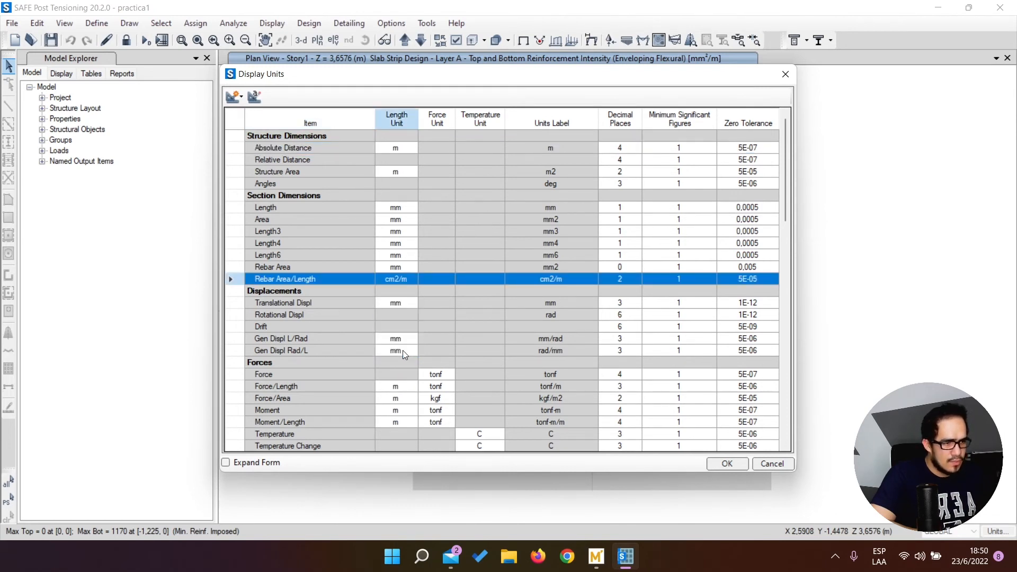
pyautogui.click(399, 267)
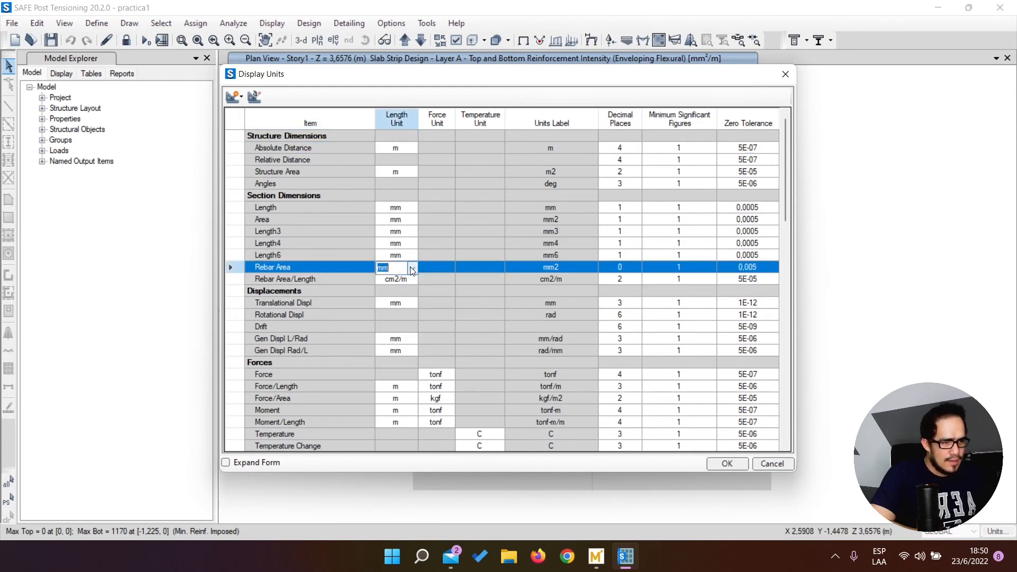
pyautogui.click(412, 268)
pyautogui.click(403, 306)
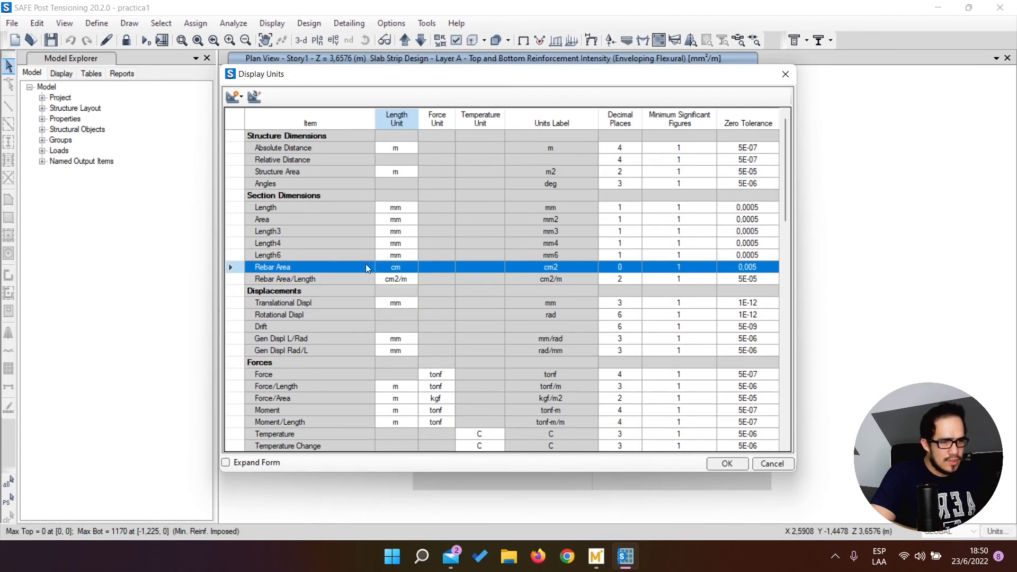
pyautogui.click(724, 462)
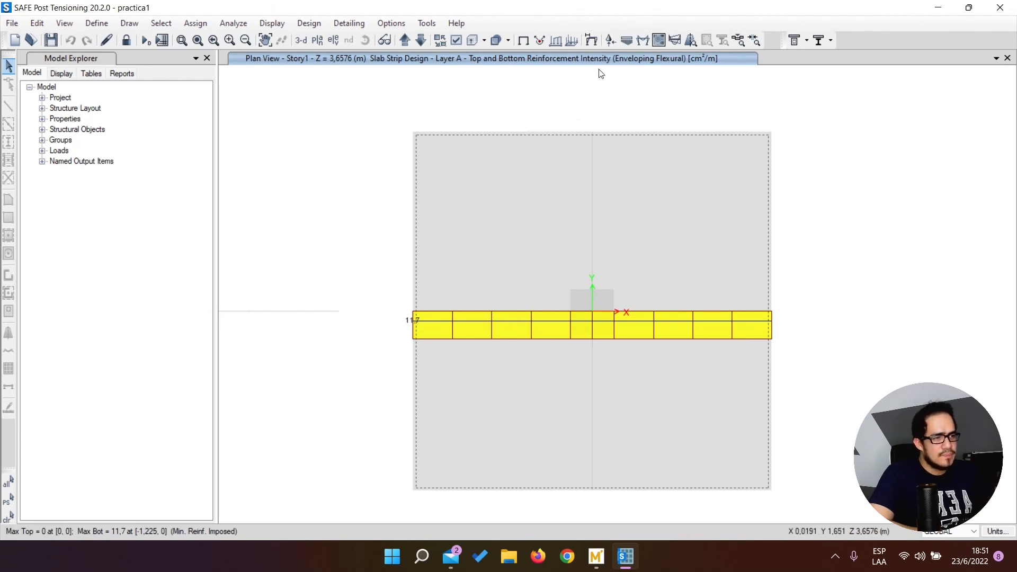
# Step: Display the strip reinforcement intensity for Layer B only, and choose to show rebar above a typical uniform reinforcing
pyautogui.click(690, 41)
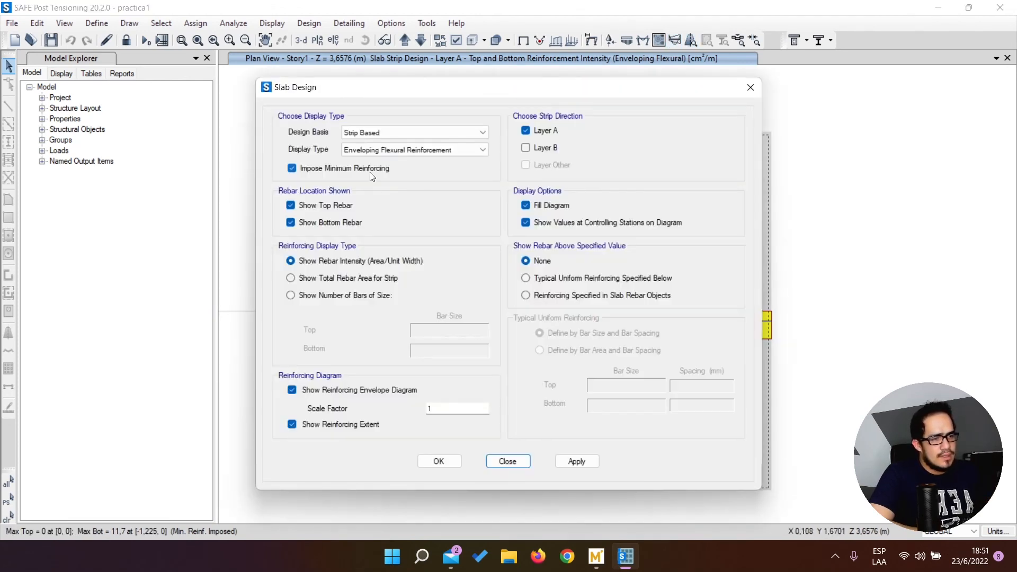
pyautogui.click(532, 134)
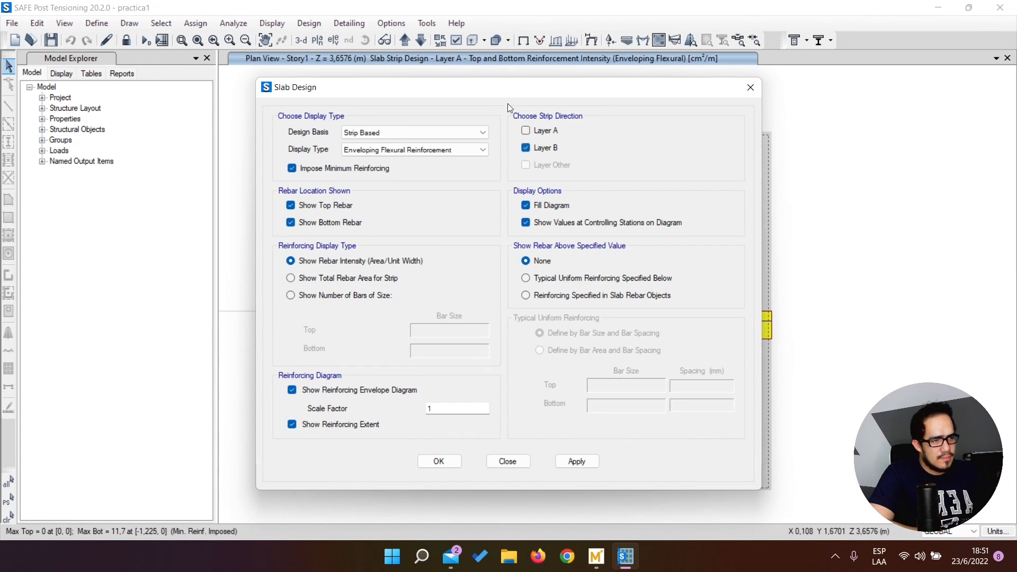
pyautogui.moveTo(509, 93); pyautogui.dragTo(262, 61)
pyautogui.click(329, 430)
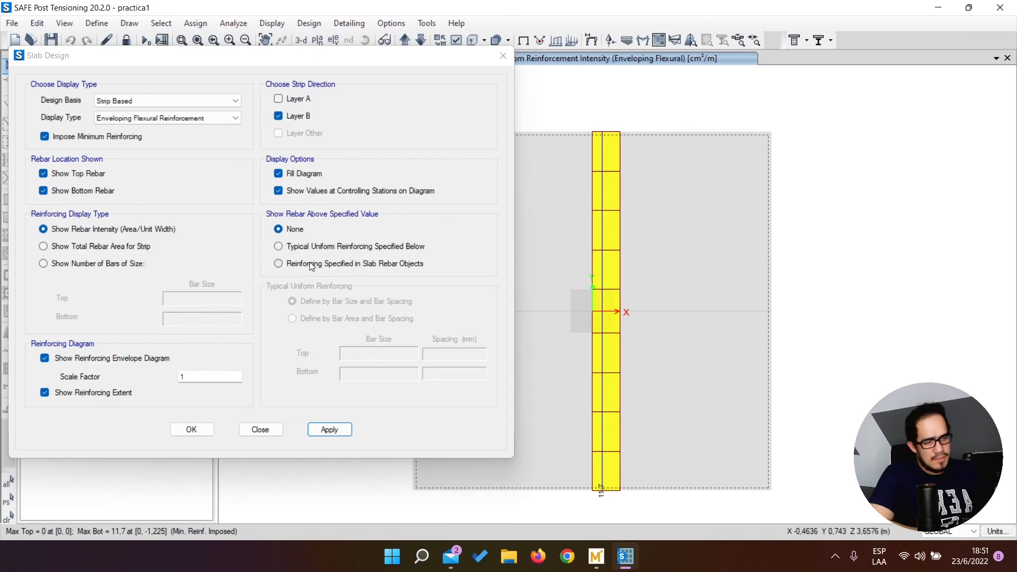
pyautogui.click(311, 247)
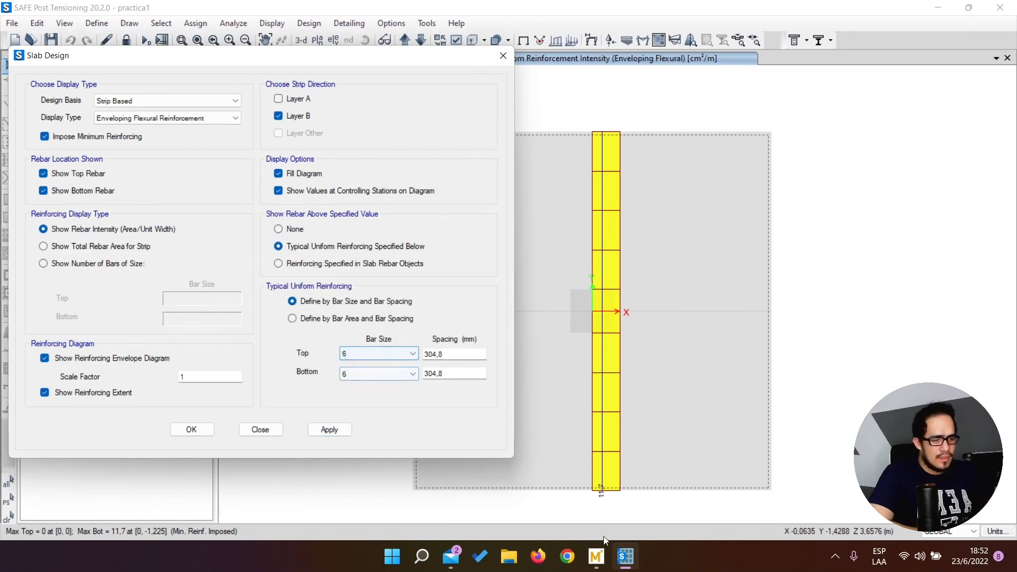
# Step: Switch to Mathcad and review the bar diameter, required steel area, number of bars and spacing calculations
pyautogui.click(596, 556)
pyautogui.scroll(-10, 428, 281)
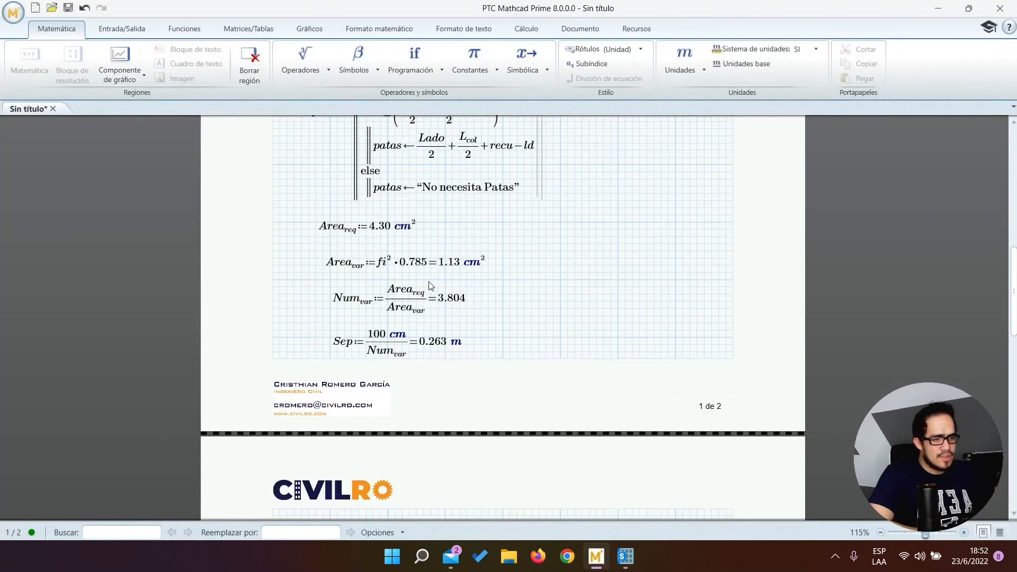
pyautogui.scroll(6, 647, 220)
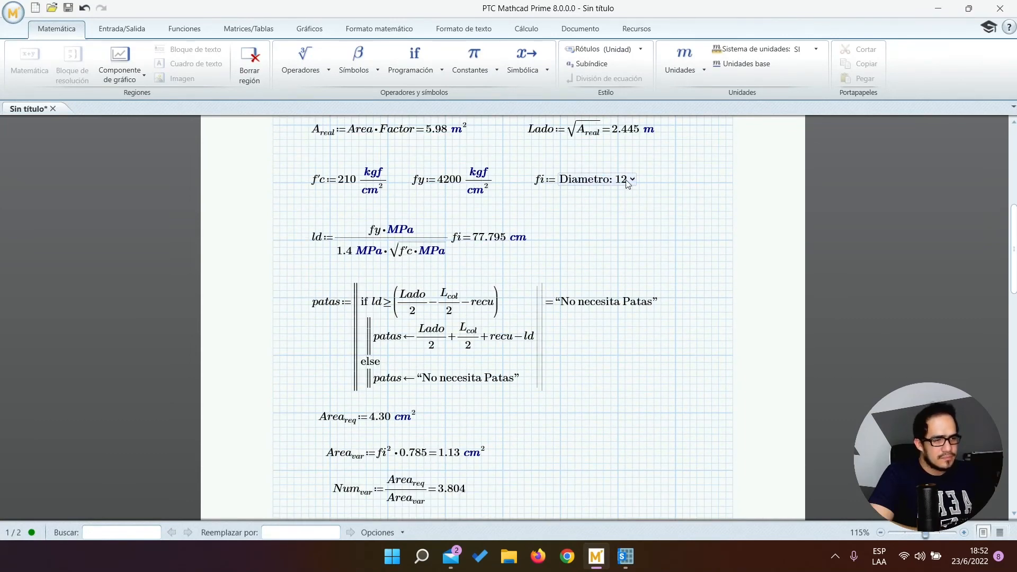
pyautogui.scroll(-5, 602, 226)
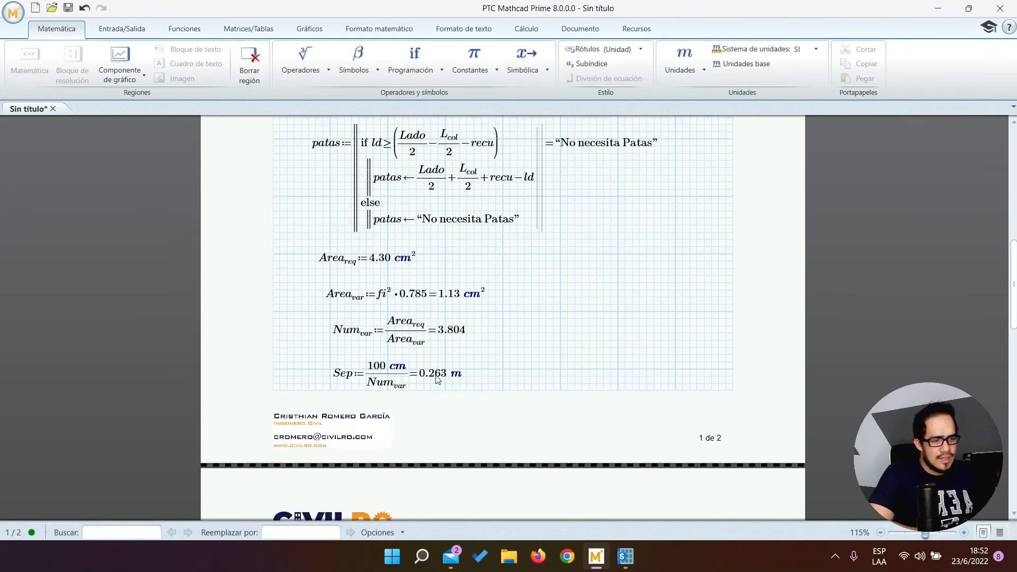